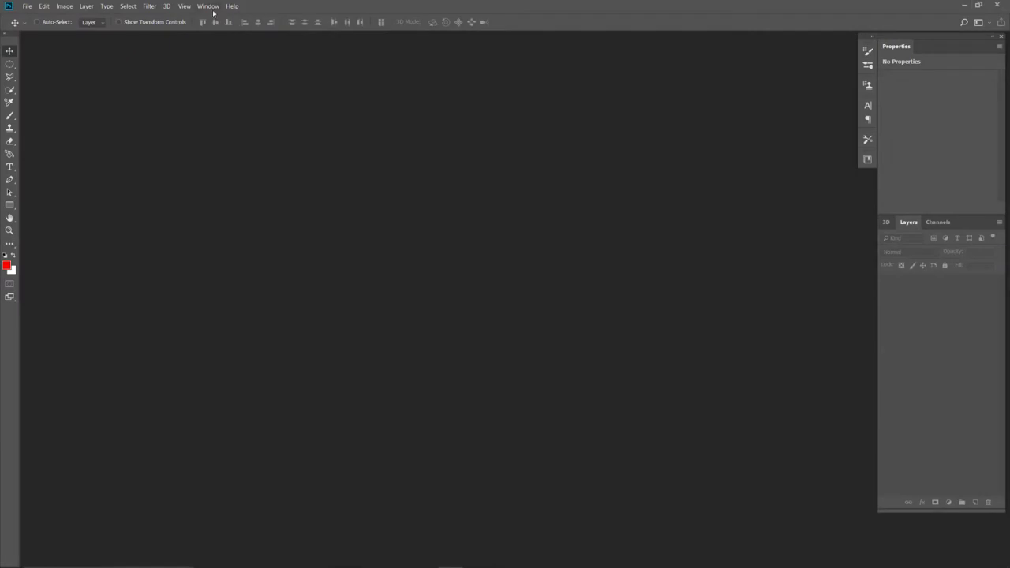
# Load the Moving Picture.atn action set into the Actions panel and enlarge its action list
pyautogui.click(210, 8)
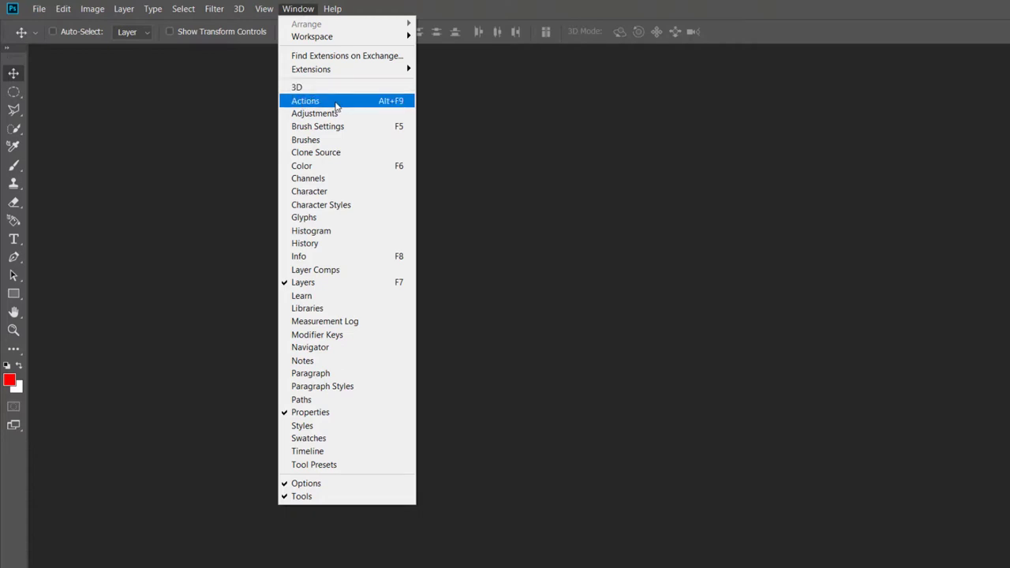
pyautogui.click(336, 105)
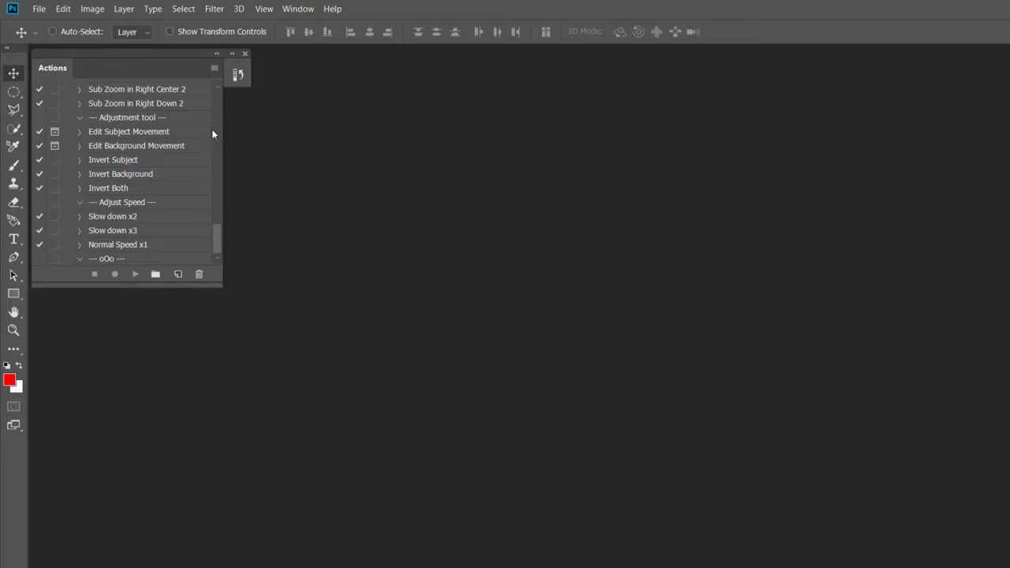
pyautogui.click(215, 70)
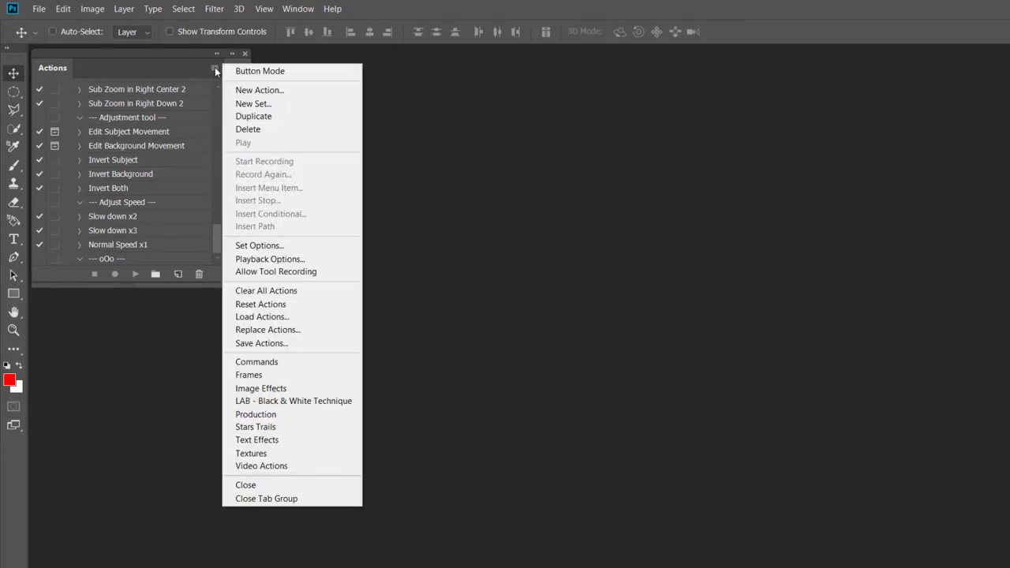
pyautogui.click(287, 324)
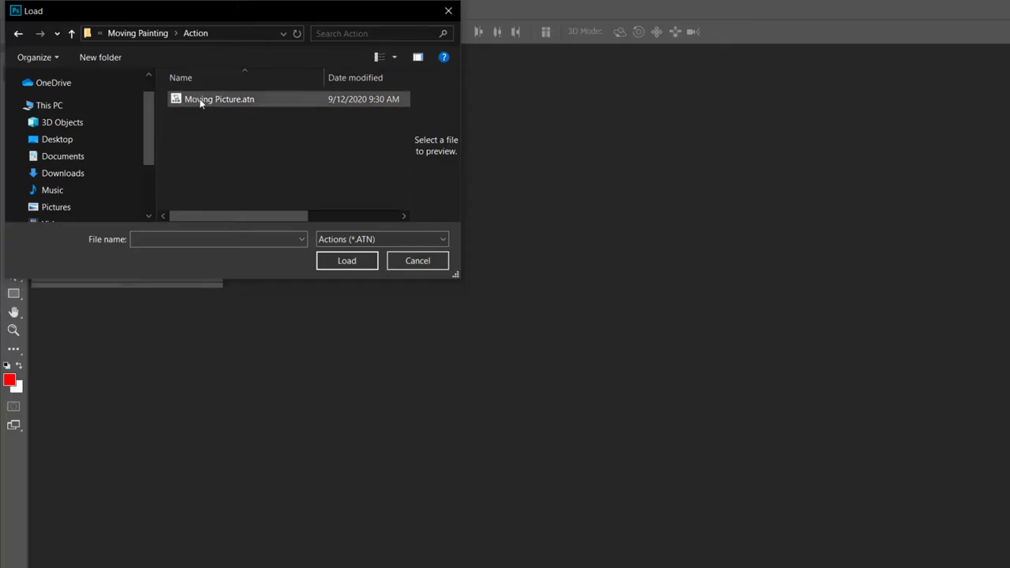
pyautogui.click(208, 104)
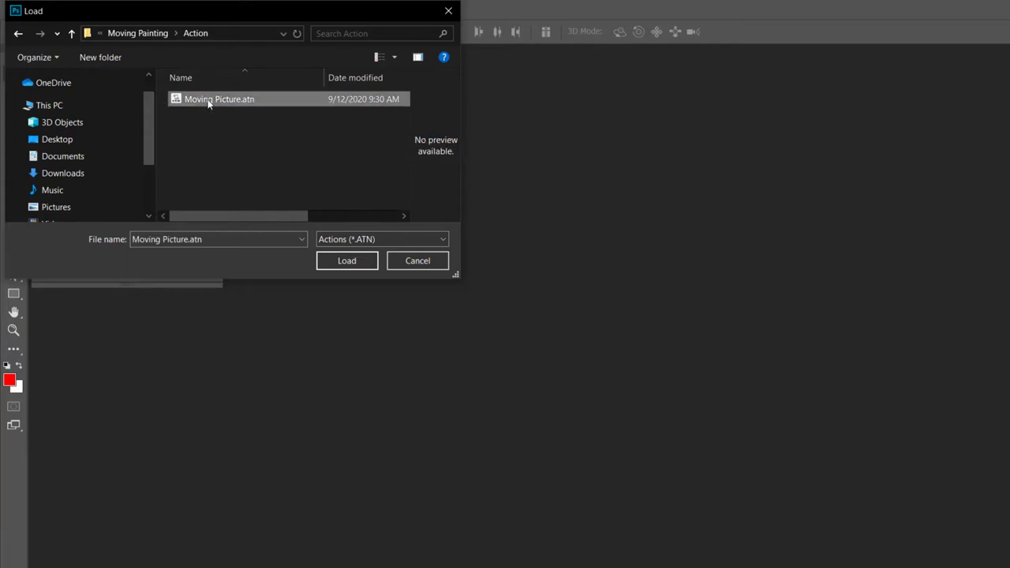
pyautogui.click(340, 260)
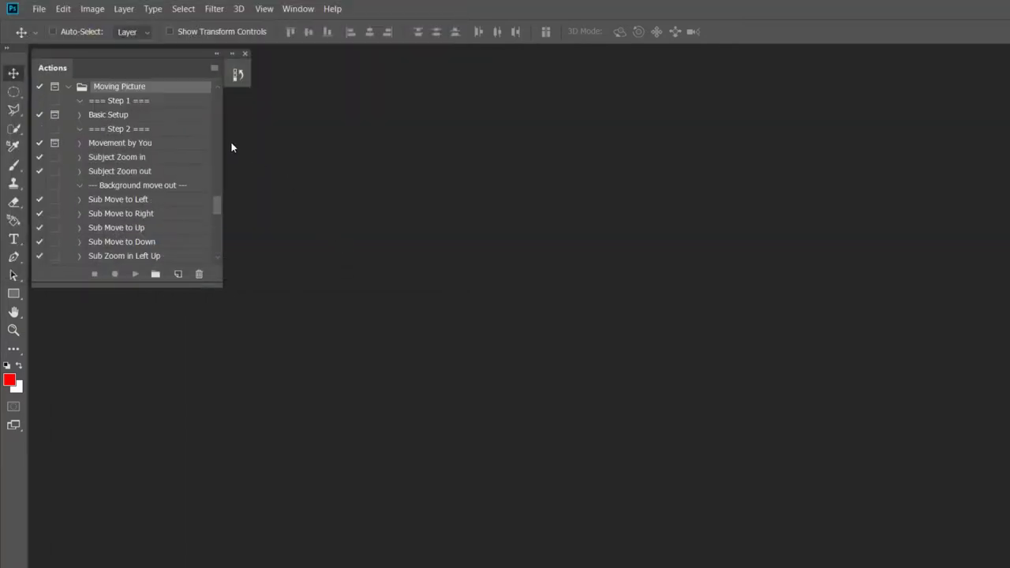
pyautogui.moveTo(119, 288)
pyautogui.mouseDown()
pyautogui.moveTo(111, 500)
pyautogui.moveTo(92, 565)
pyautogui.moveTo(58, 525)
pyautogui.moveTo(49, 546)
pyautogui.mouseUp()
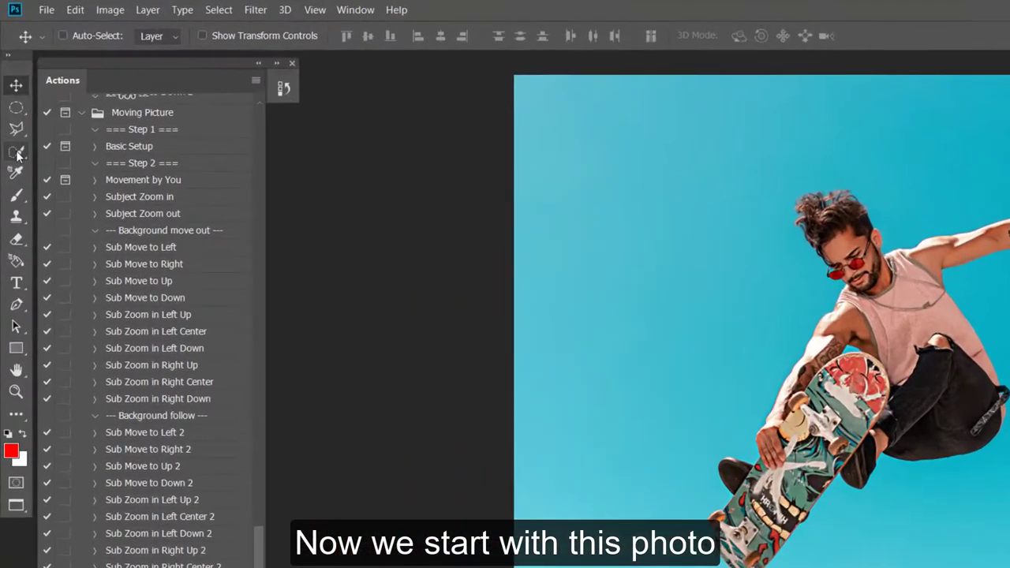
# Select the skateboarder with Select Subject and fill the selection solid red on a new layer
pyautogui.click(9, 88)
pyautogui.click(113, 170)
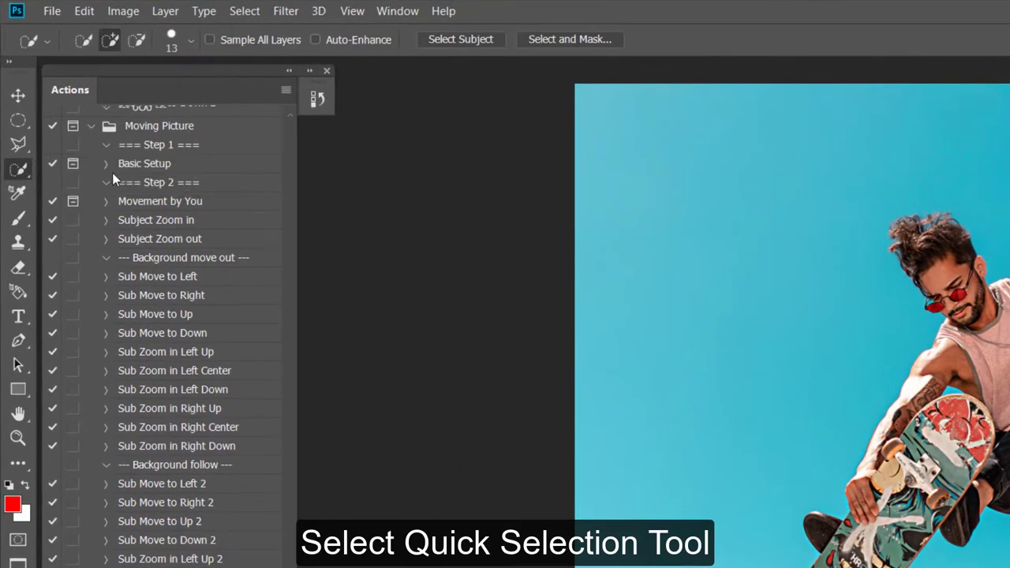
pyautogui.click(468, 39)
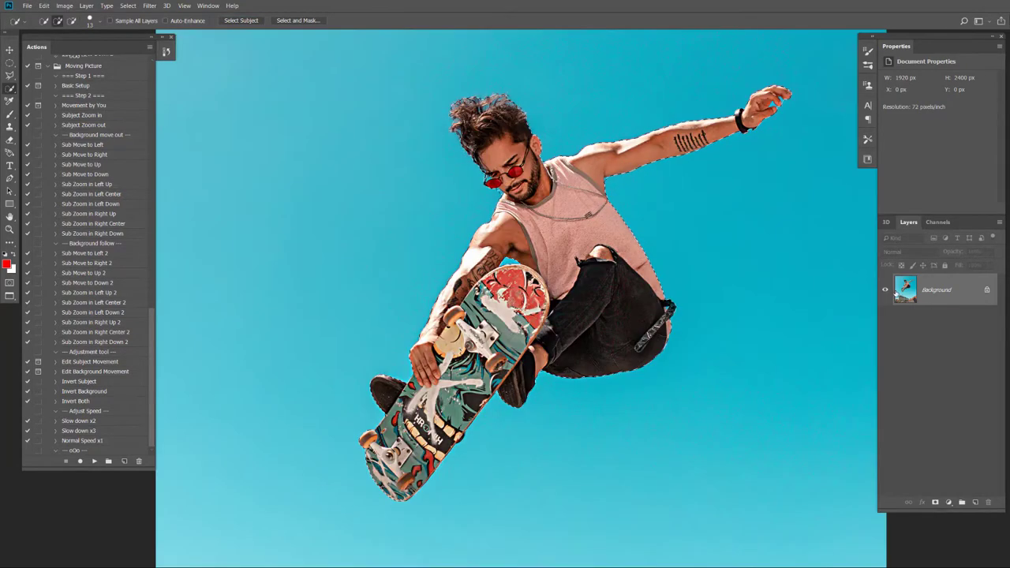
pyautogui.click(976, 504)
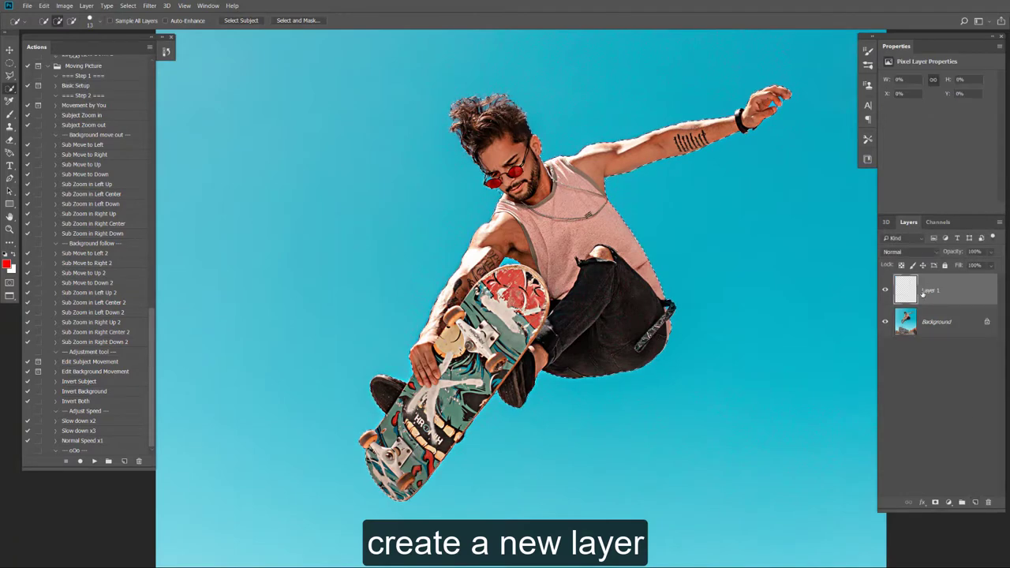
pyautogui.hotkey('alt', 'BackSpace')
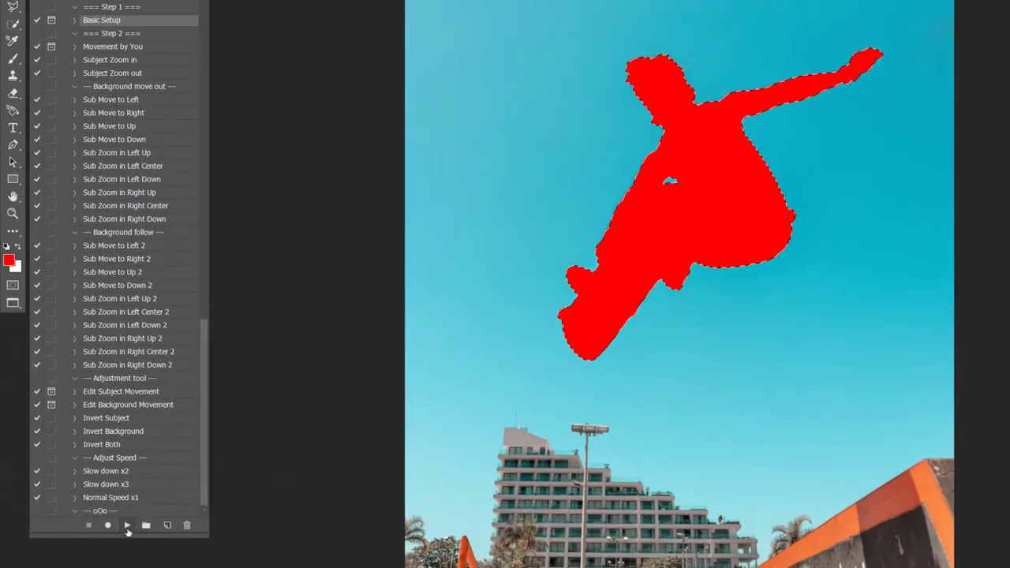
# Run the Basic Setup action and continue past the Stroke message
pyautogui.click(111, 493)
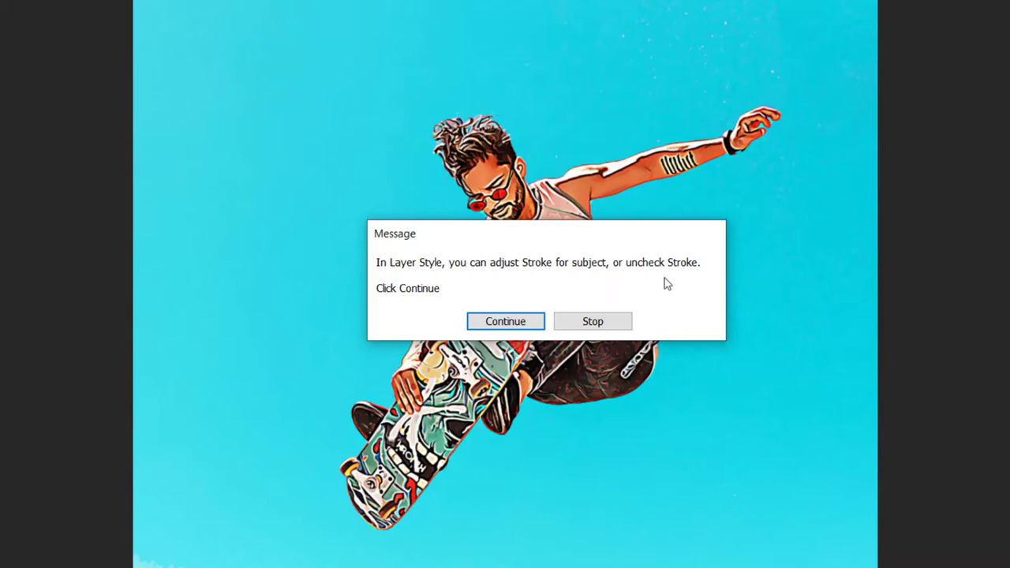
pyautogui.click(505, 323)
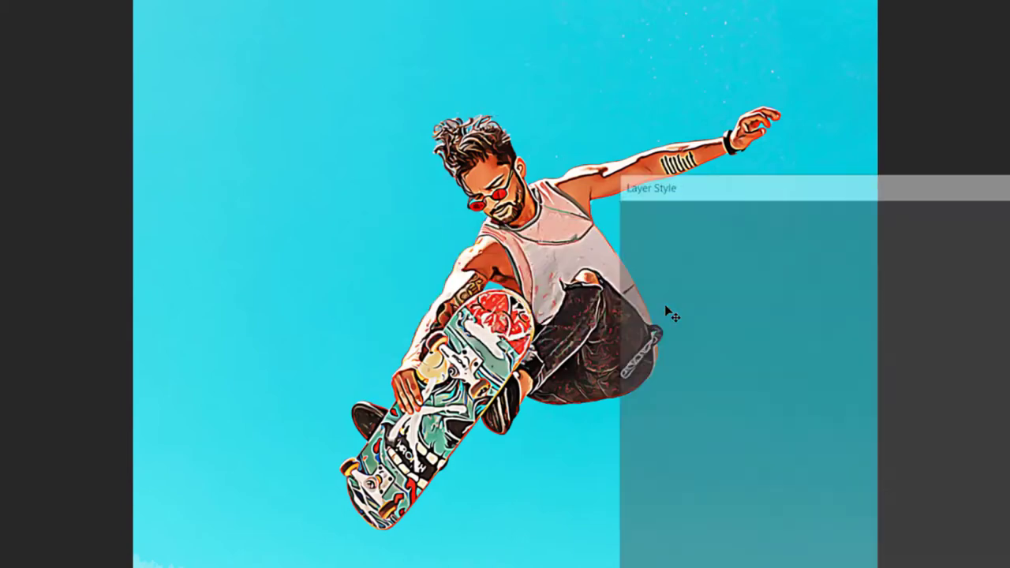
# Try thicker, red and green strokes on Main sub, then keep a 6 px black stroke
pyautogui.moveTo(757, 194); pyautogui.dragTo(857, 203)
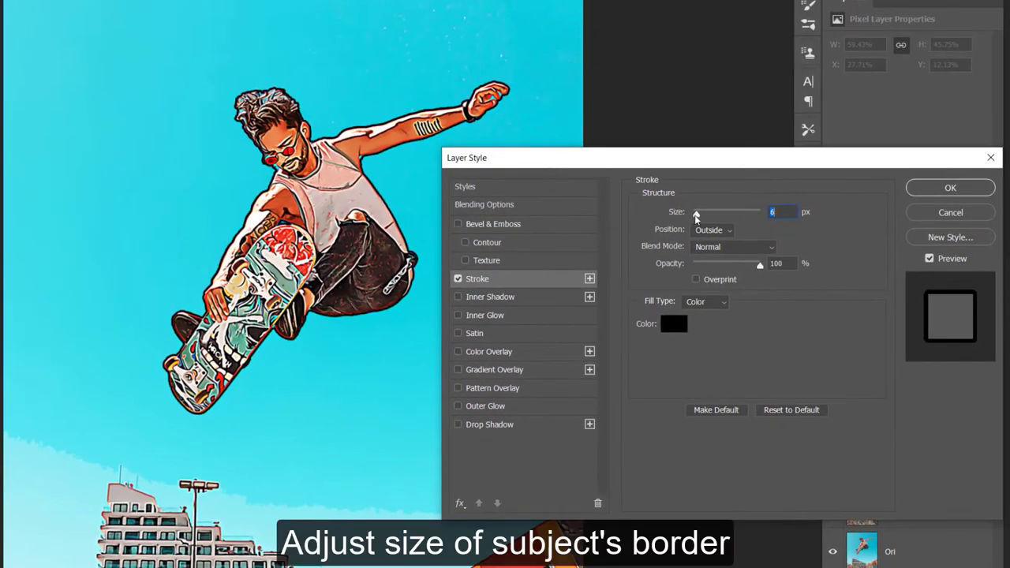
pyautogui.moveTo(696, 215)
pyautogui.mouseDown()
pyautogui.moveTo(707, 220)
pyautogui.moveTo(697, 221)
pyautogui.mouseUp()
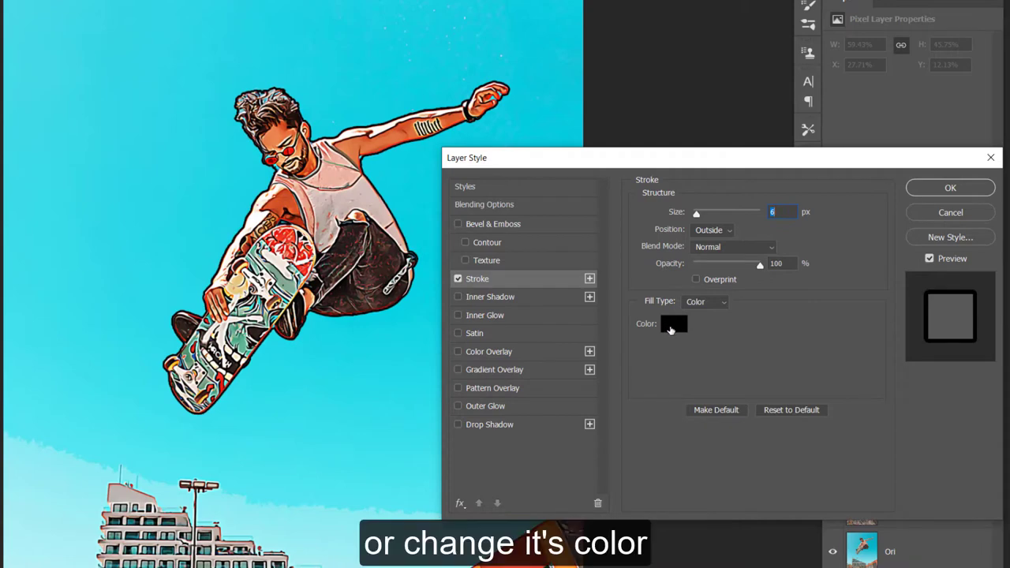
pyautogui.click(670, 326)
pyautogui.click(629, 187)
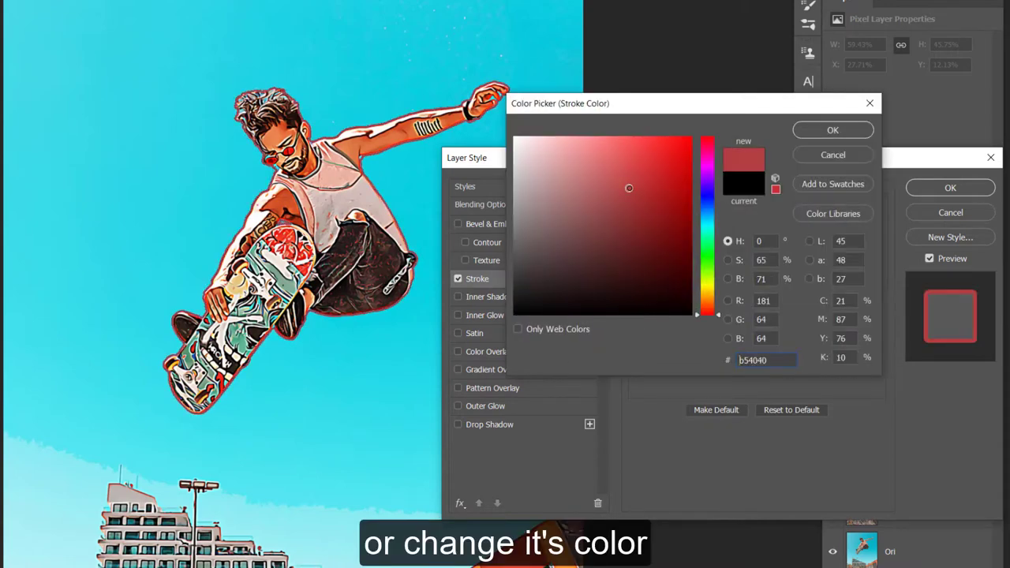
pyautogui.moveTo(705, 189); pyautogui.dragTo(709, 235)
pyautogui.click(691, 240)
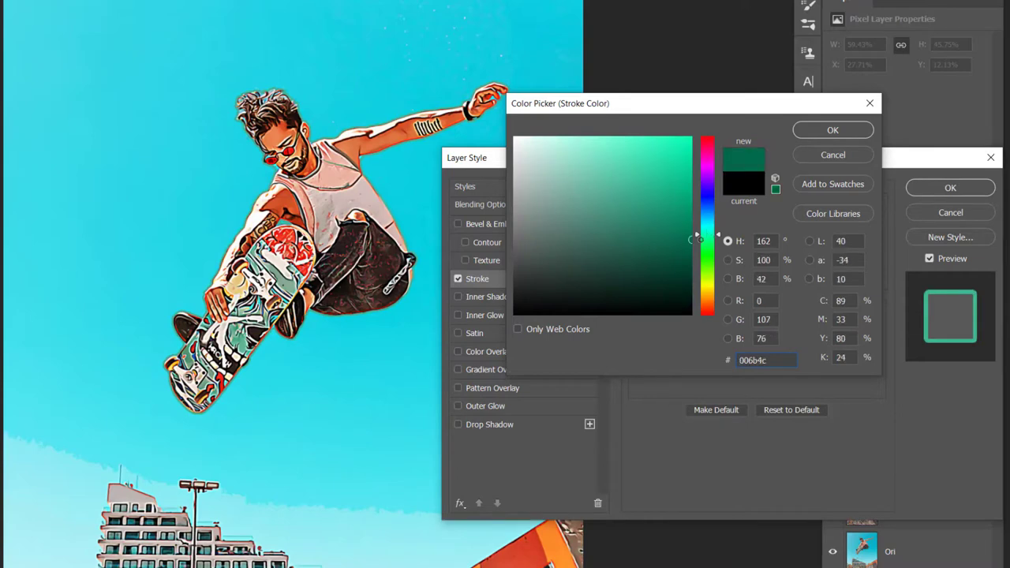
pyautogui.click(514, 313)
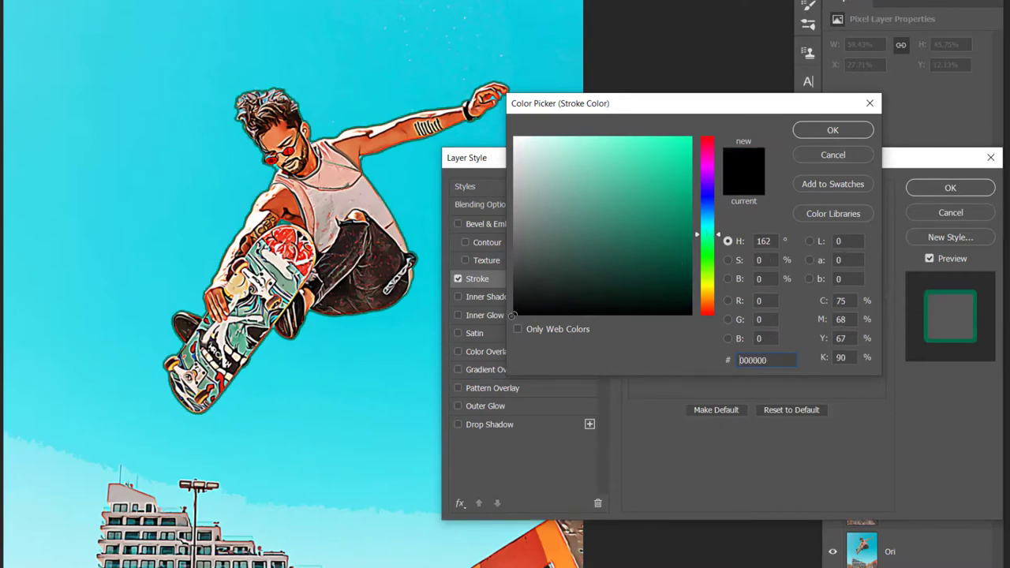
pyautogui.click(830, 131)
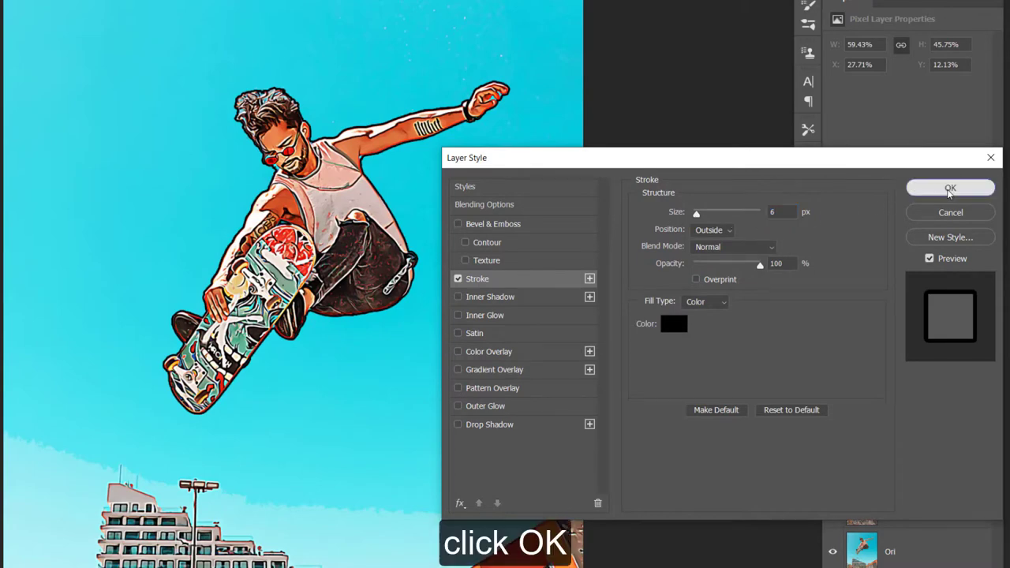
pyautogui.click(950, 190)
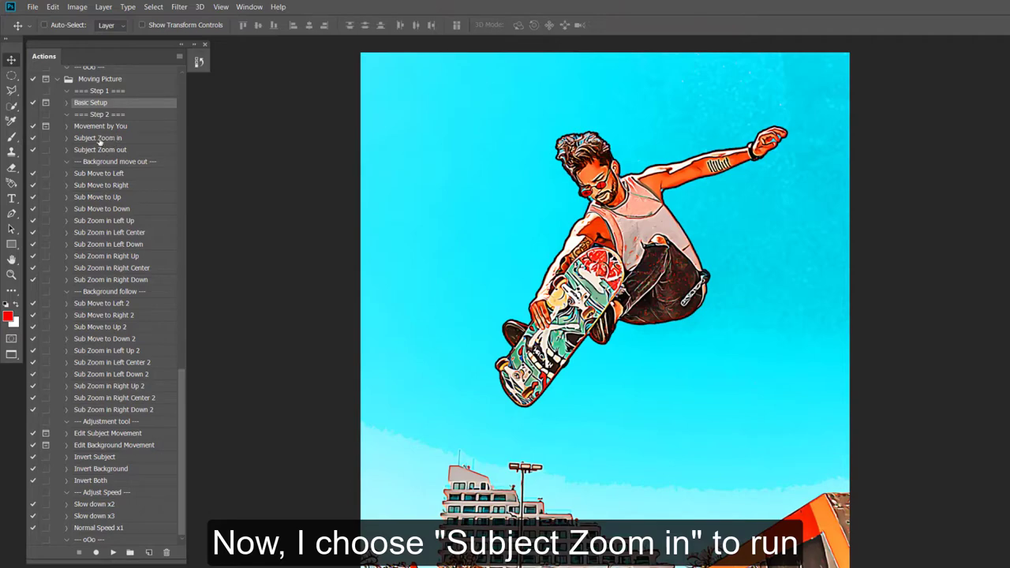
# Play the Subject Zoom in action and replace the existing For Speed snapshot
pyautogui.click(99, 138)
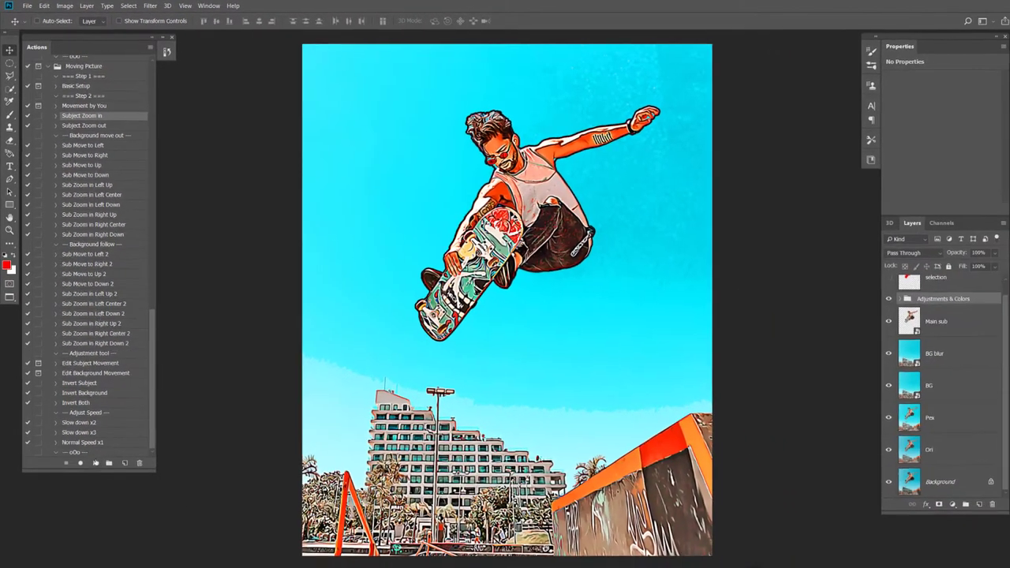
pyautogui.click(96, 463)
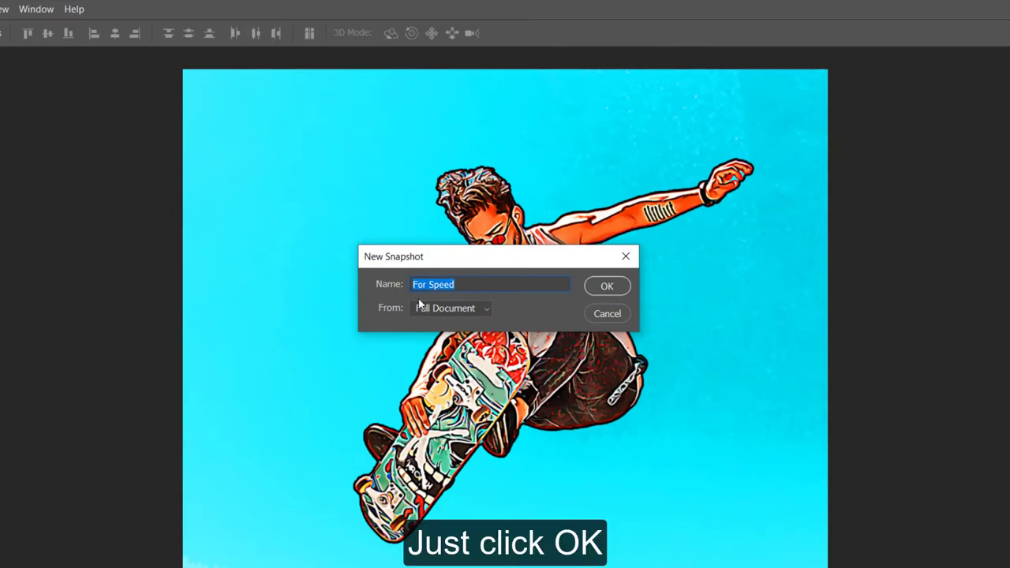
pyautogui.click(607, 287)
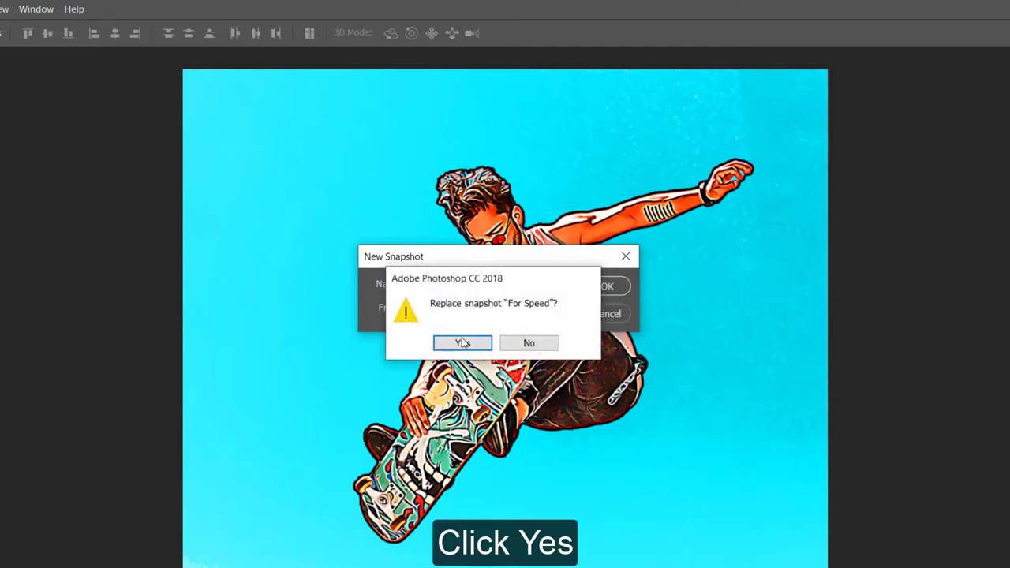
pyautogui.click(463, 344)
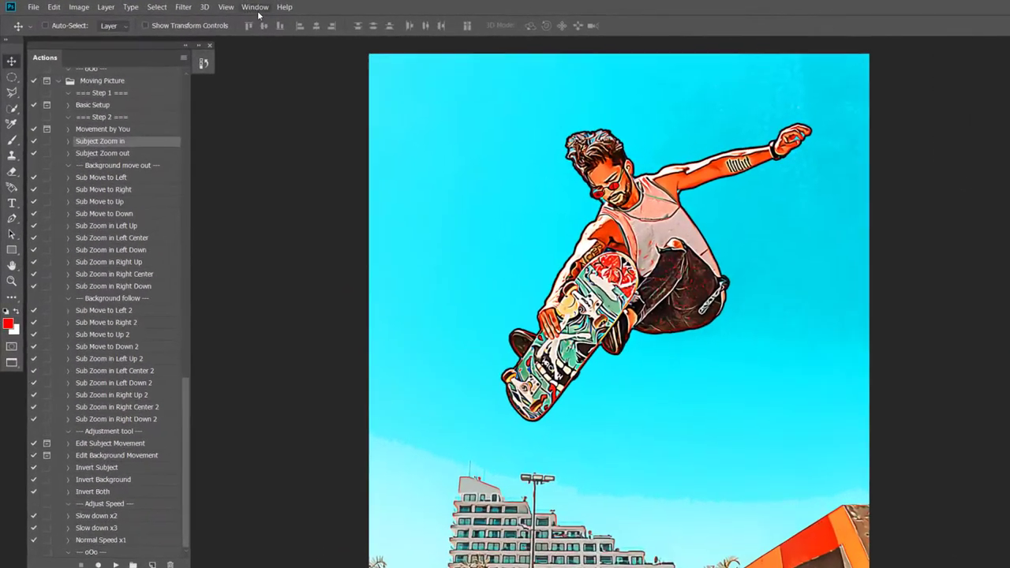
# Show the Timeline panel and preview the zoom animation playback
pyautogui.click(209, 7)
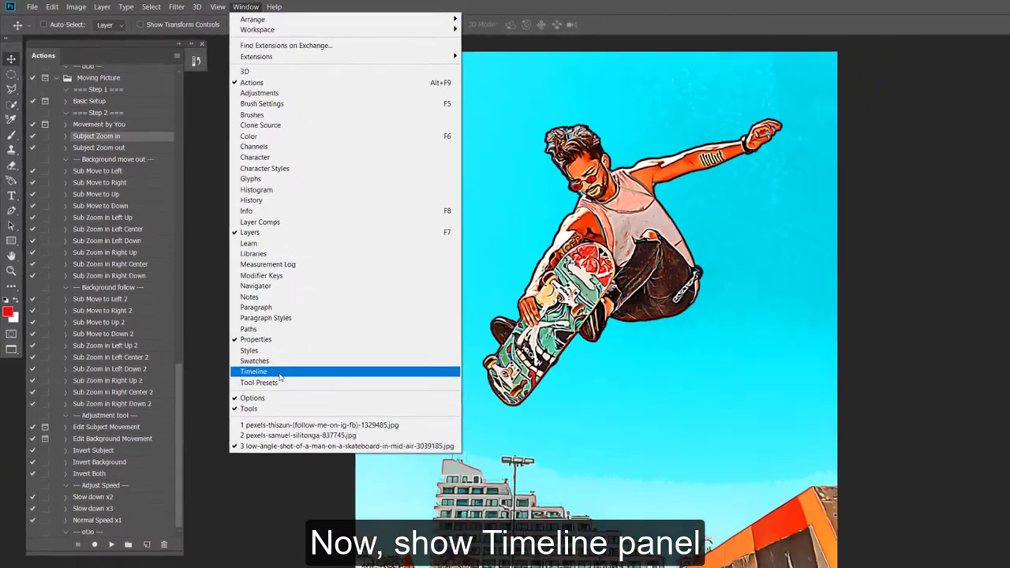
pyautogui.click(293, 427)
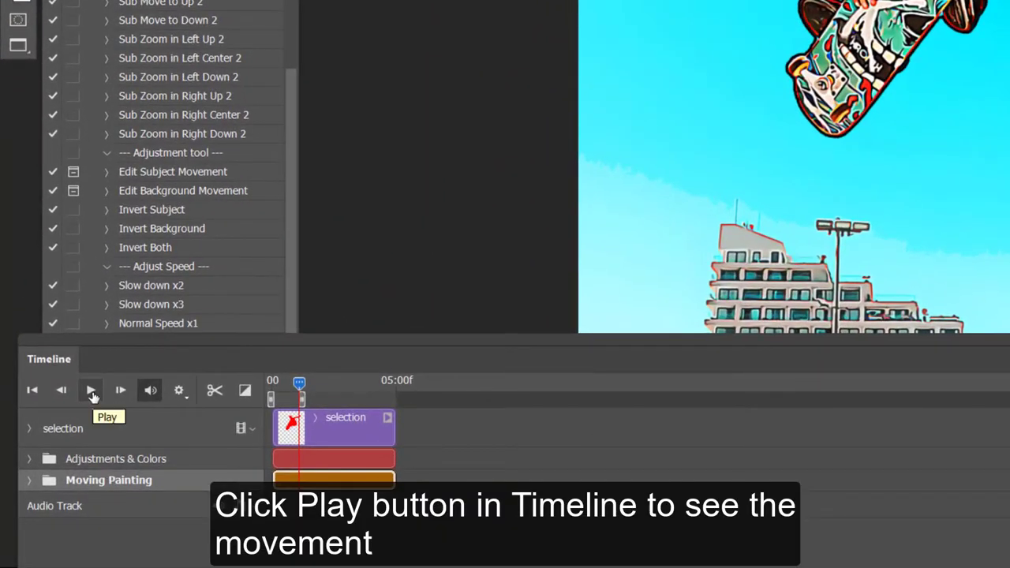
pyautogui.click(91, 390)
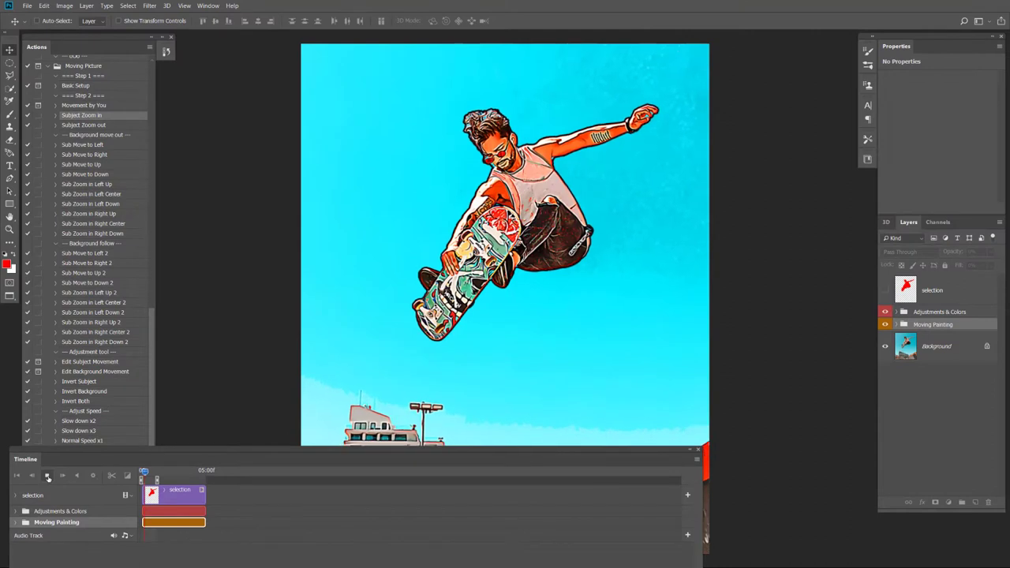
pyautogui.press('space')
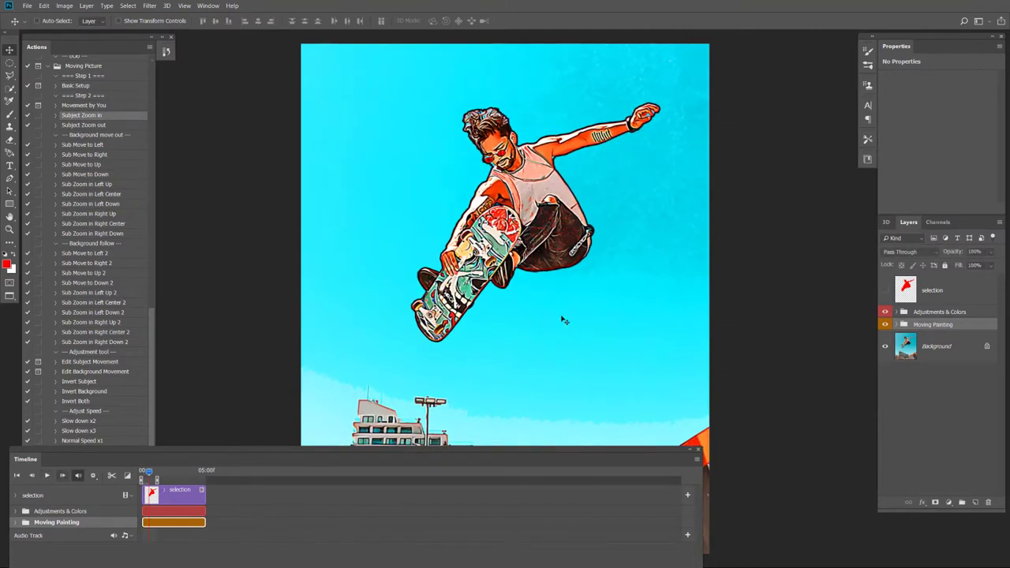
pyautogui.scroll(-1, 760, 307)
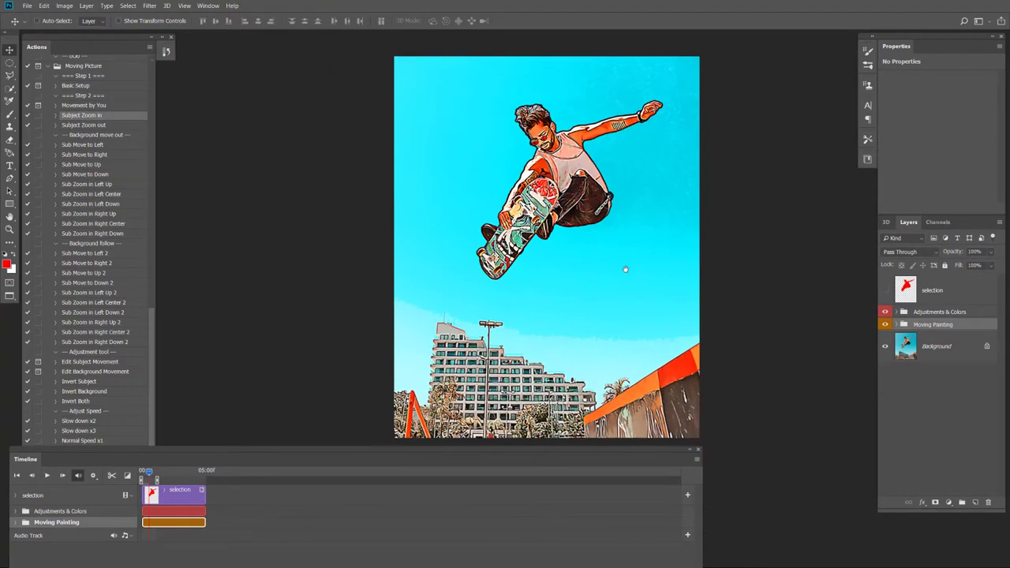
pyautogui.moveTo(625, 270); pyautogui.dragTo(614, 269)
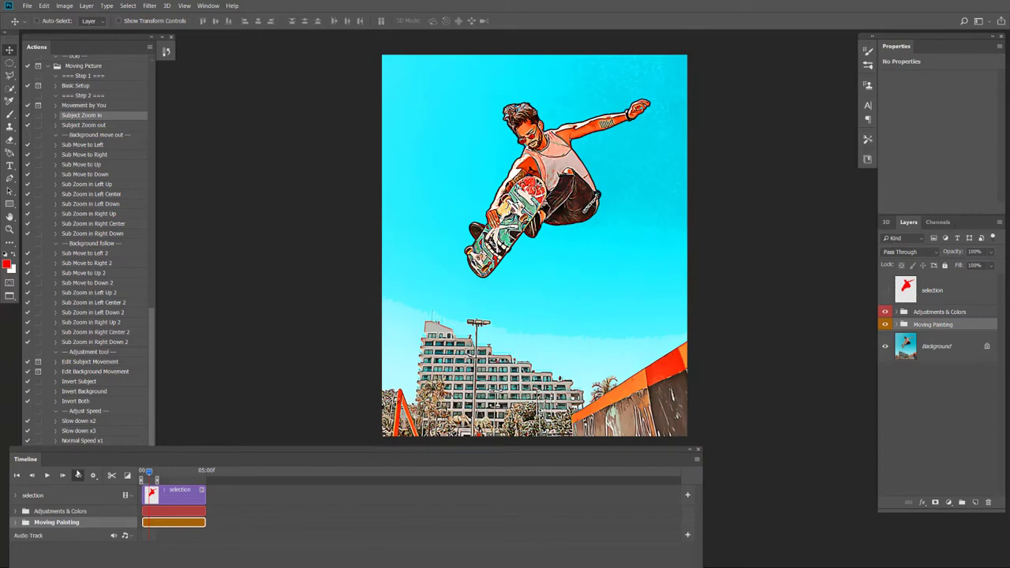
pyautogui.click(46, 476)
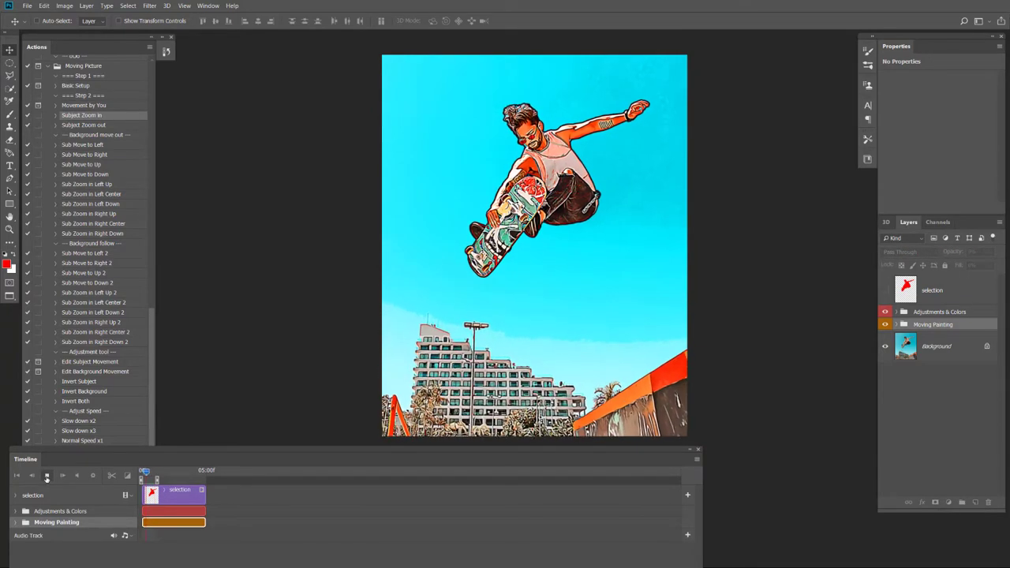
pyautogui.click(46, 479)
# Resize and zoom the timeline so the five-second clips fill it, then replay from the start
pyautogui.moveTo(349, 522); pyautogui.dragTo(350, 519)
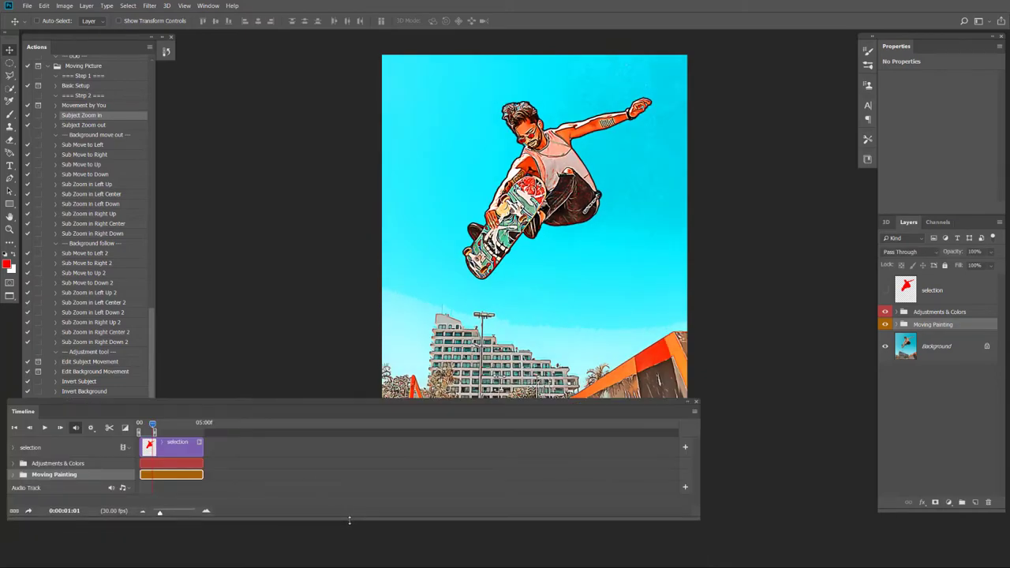
pyautogui.moveTo(256, 405); pyautogui.dragTo(256, 438)
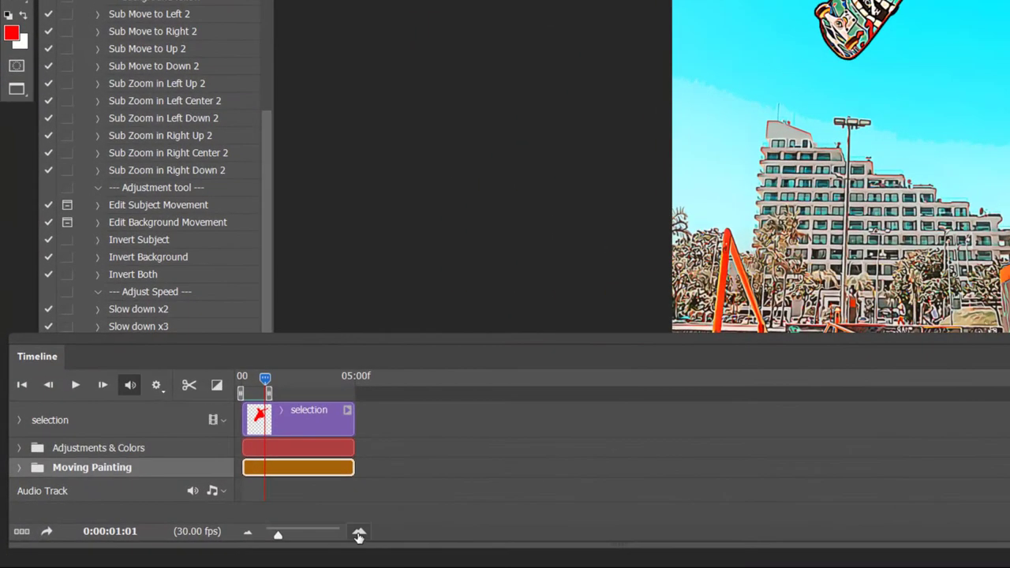
pyautogui.click(292, 538)
pyautogui.click(292, 539)
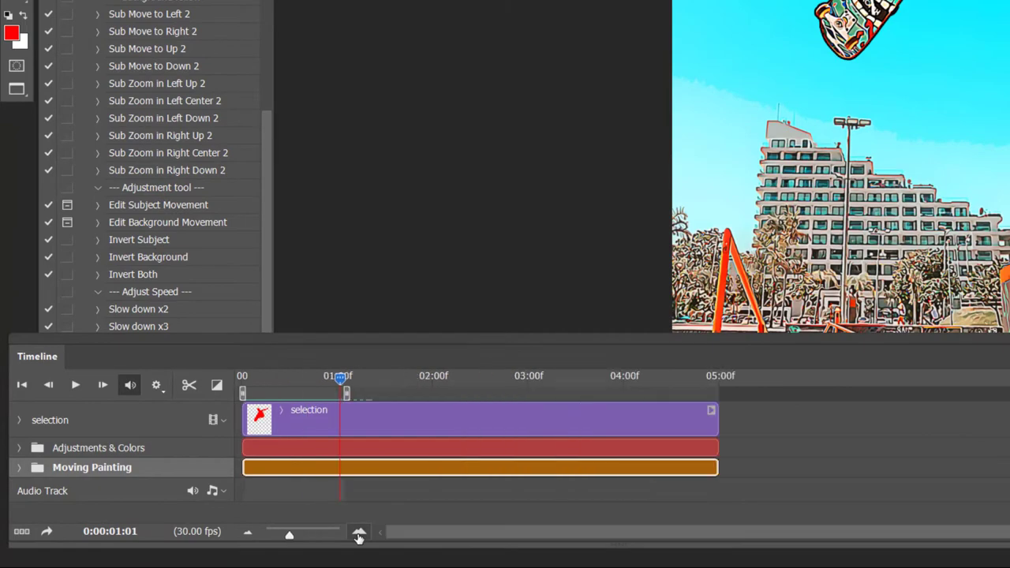
pyautogui.click(292, 538)
pyautogui.moveTo(339, 377); pyautogui.dragTo(226, 375)
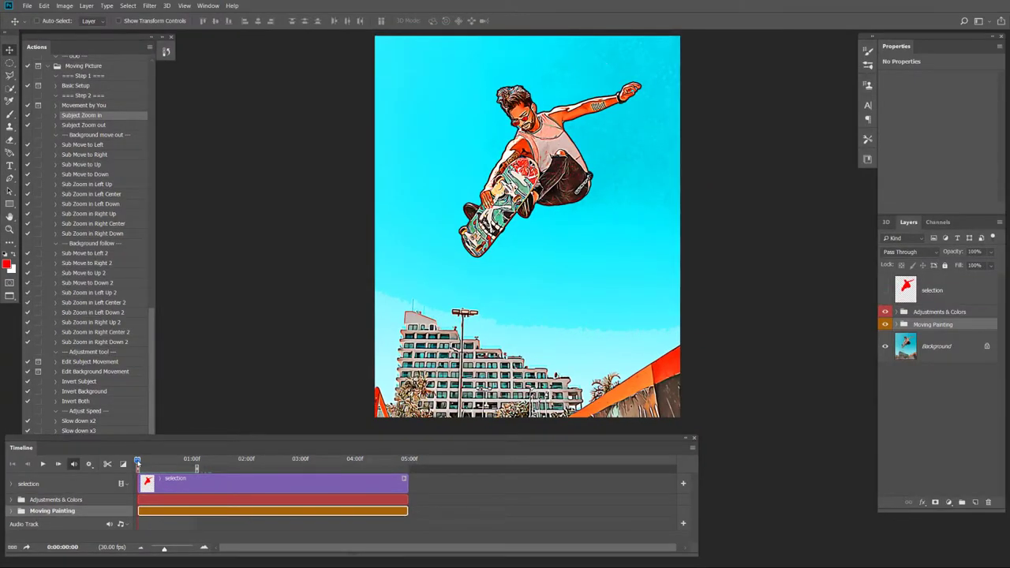
pyautogui.press('space')
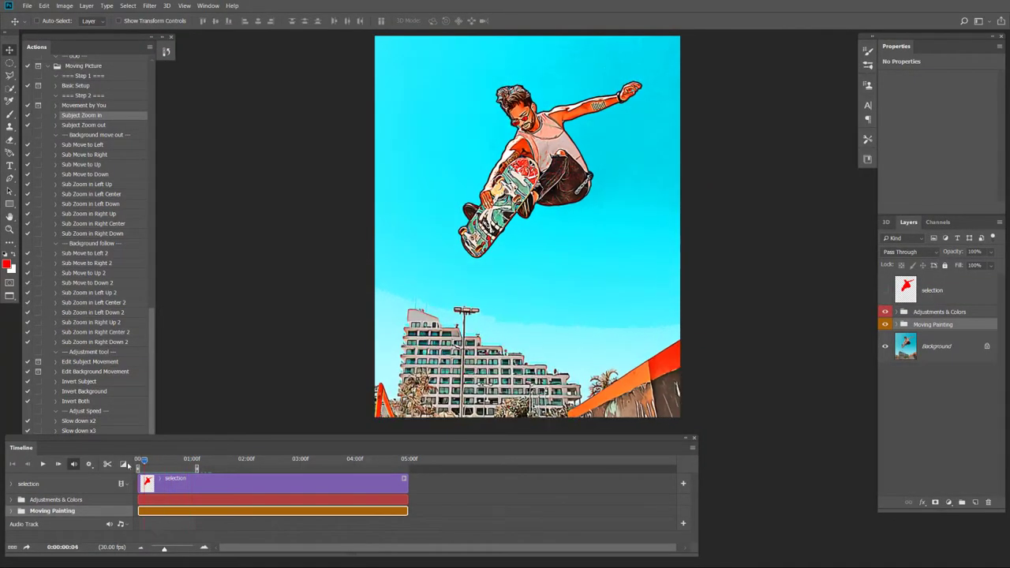
pyautogui.press('space')
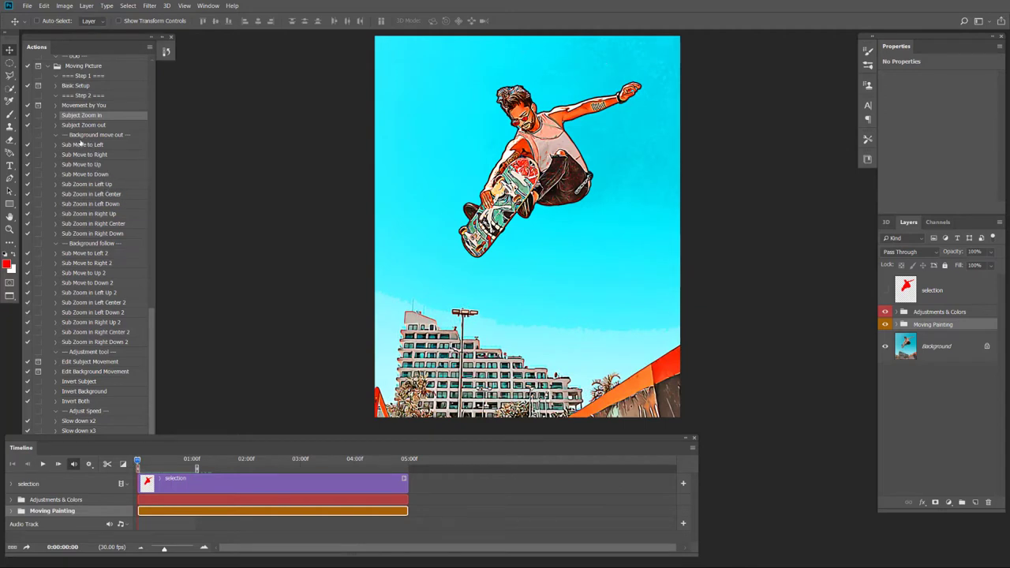
# Apply Sub Move to Left, replace the For Speed snapshot, and preview the animation
pyautogui.click(82, 146)
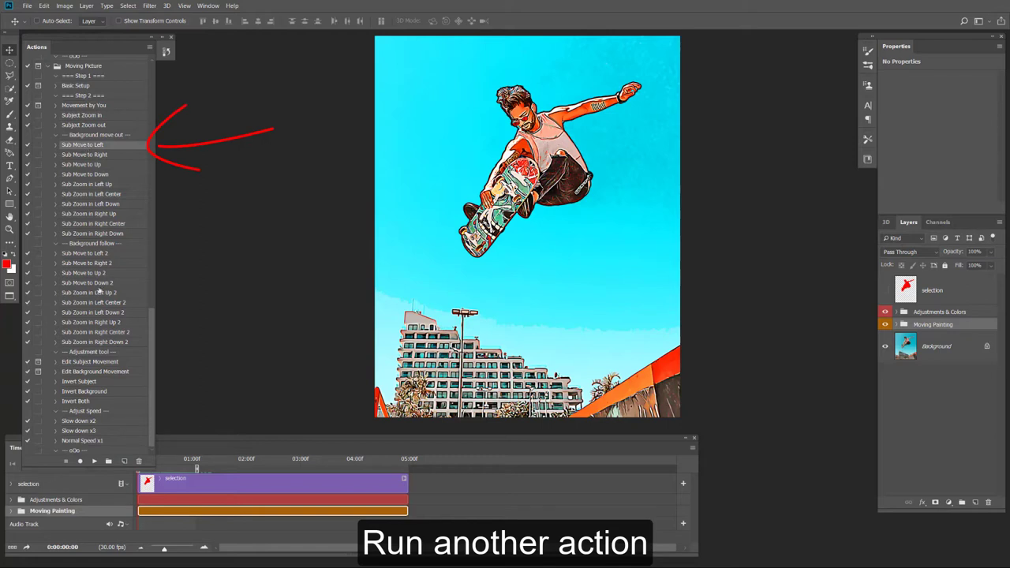
pyautogui.click(94, 462)
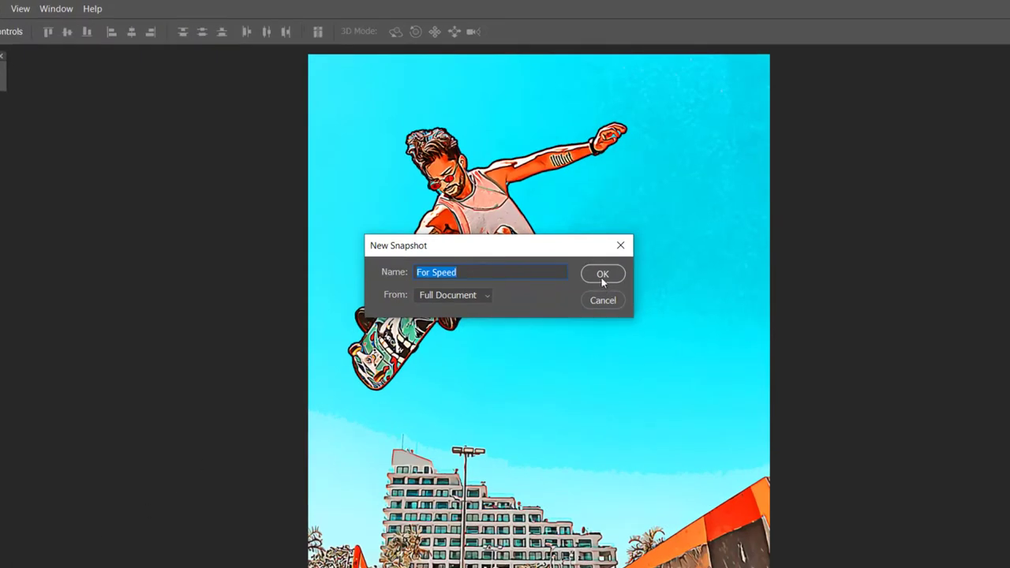
pyautogui.click(602, 275)
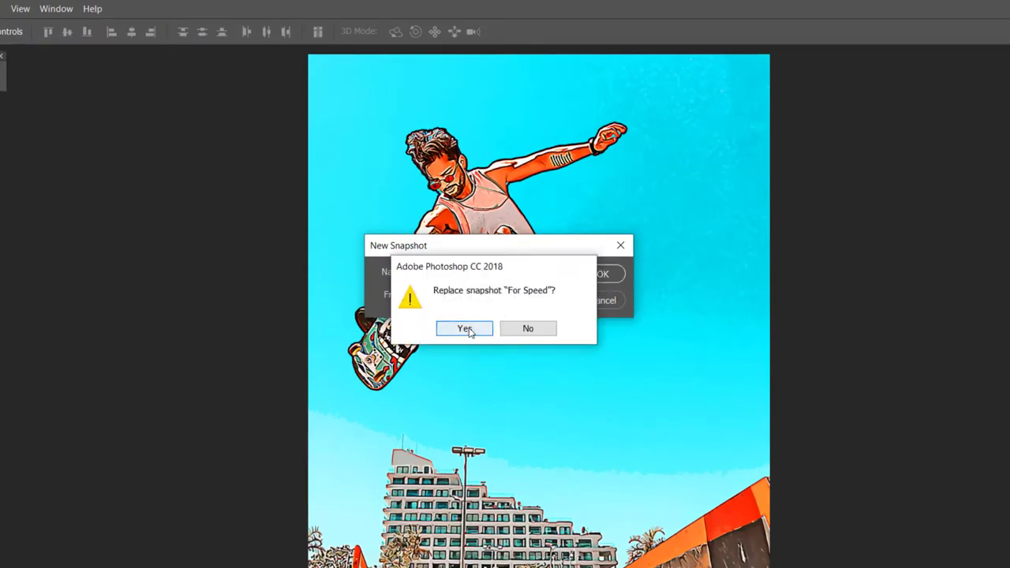
pyautogui.click(465, 328)
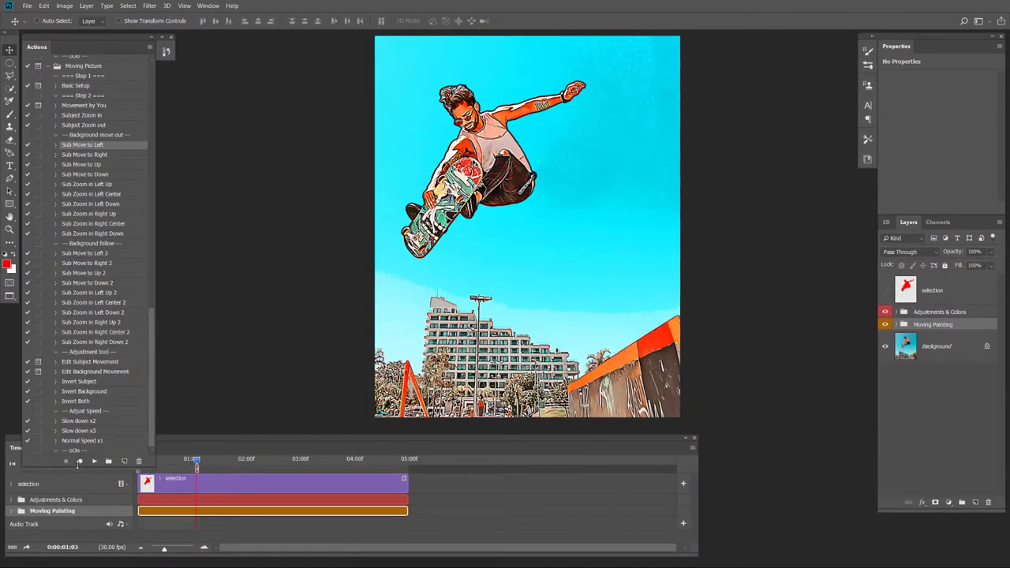
pyautogui.moveTo(78, 464); pyautogui.dragTo(85, 422)
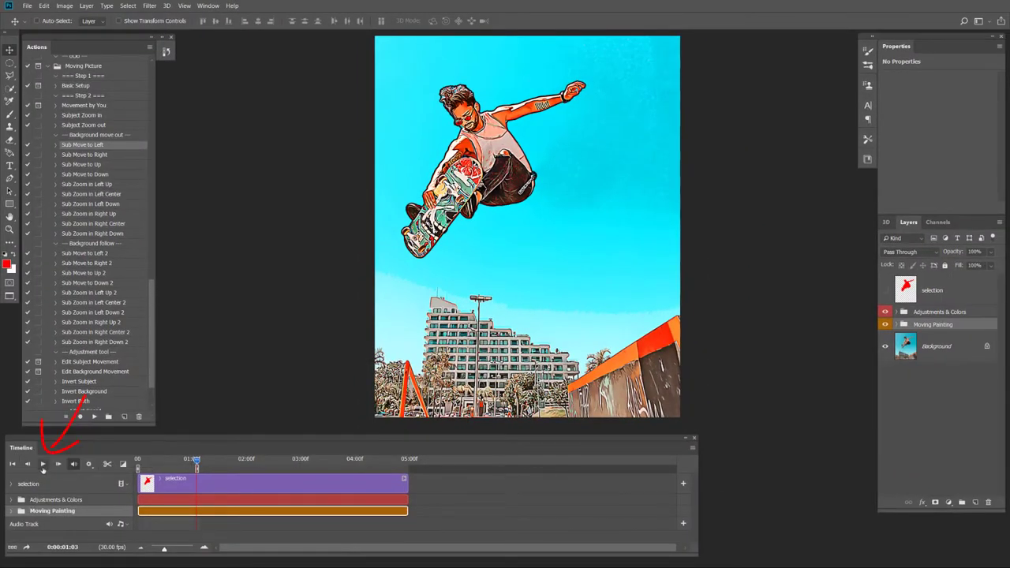
pyautogui.click(43, 465)
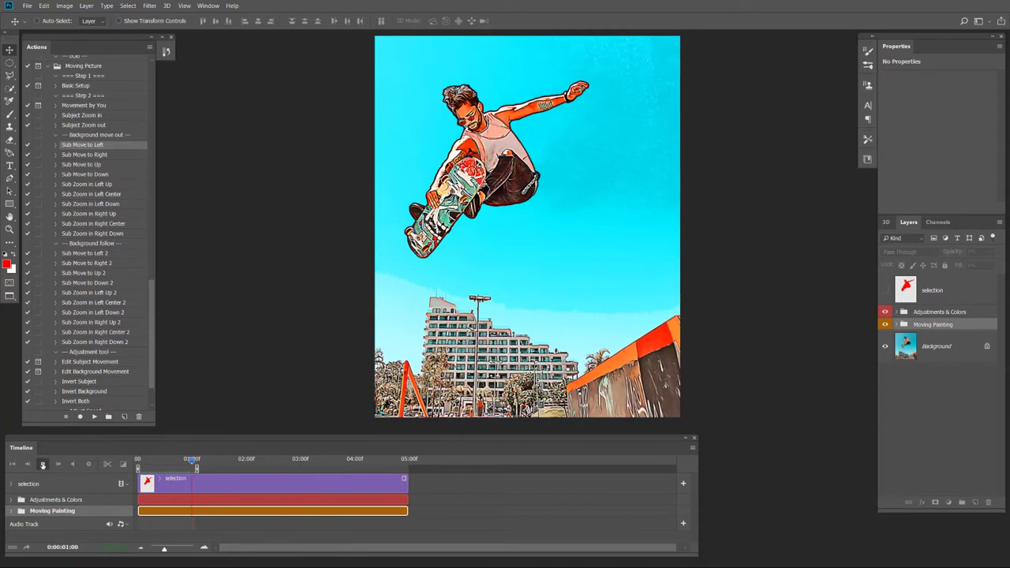
# Apply Sub Move to Down, replace the For Speed snapshot, and preview the result
pyautogui.click(42, 464)
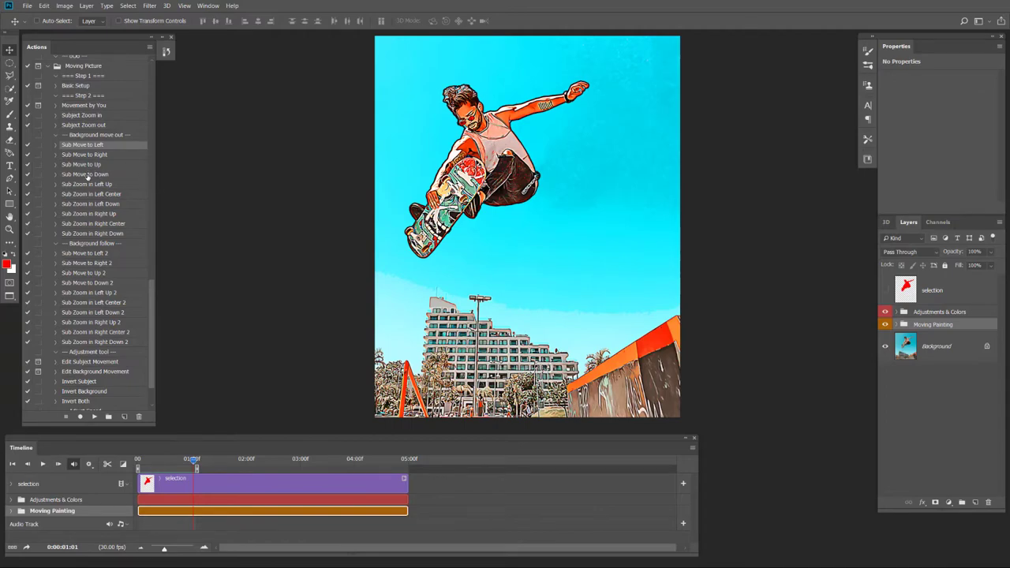
pyautogui.click(87, 175)
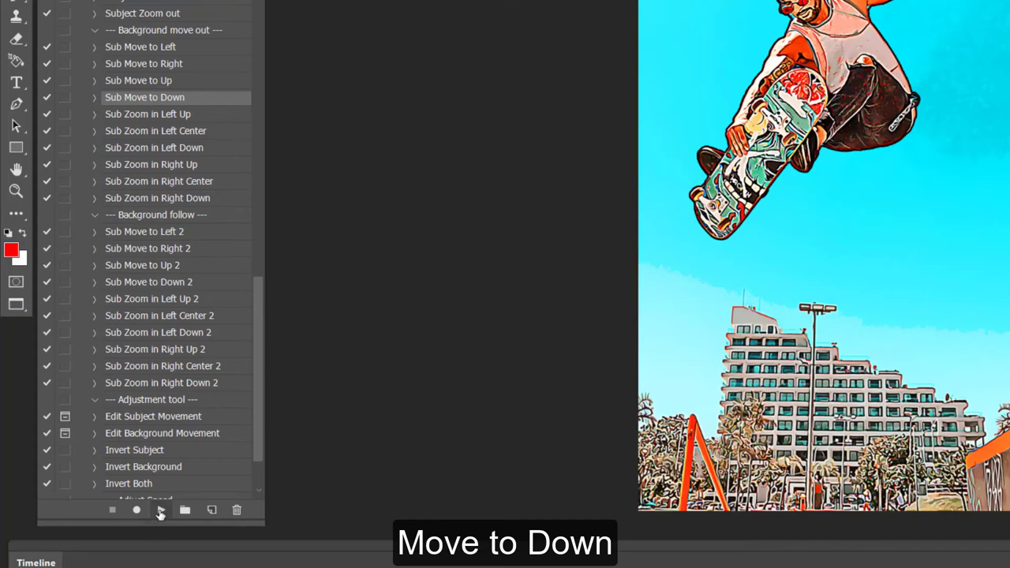
pyautogui.click(160, 511)
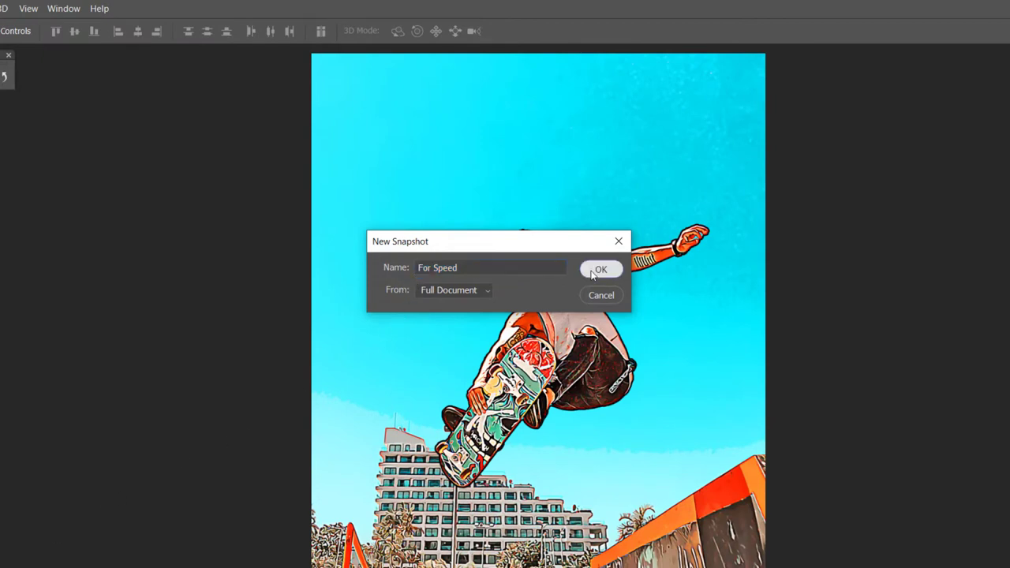
pyautogui.click(595, 271)
pyautogui.click(466, 323)
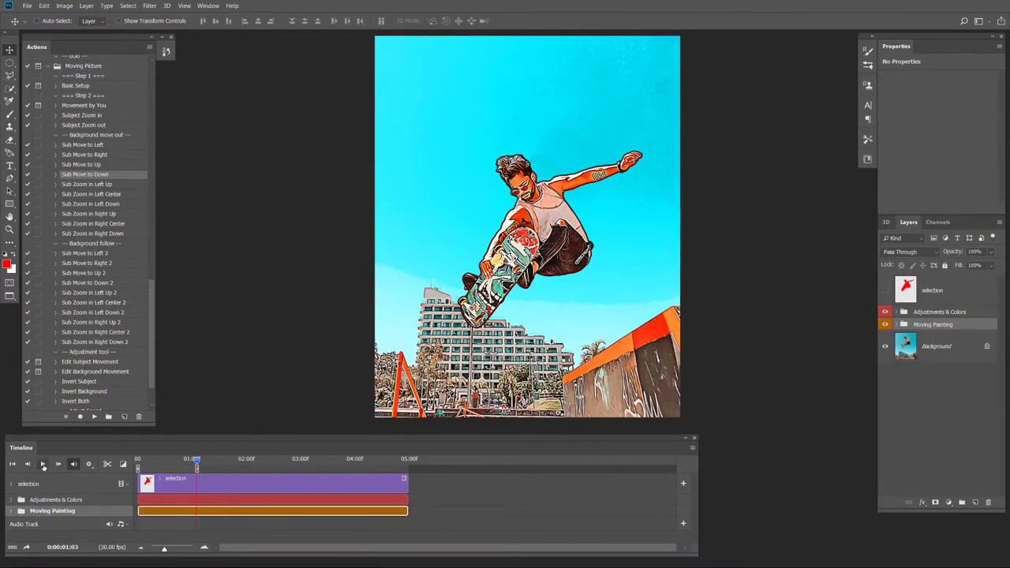
pyautogui.click(43, 466)
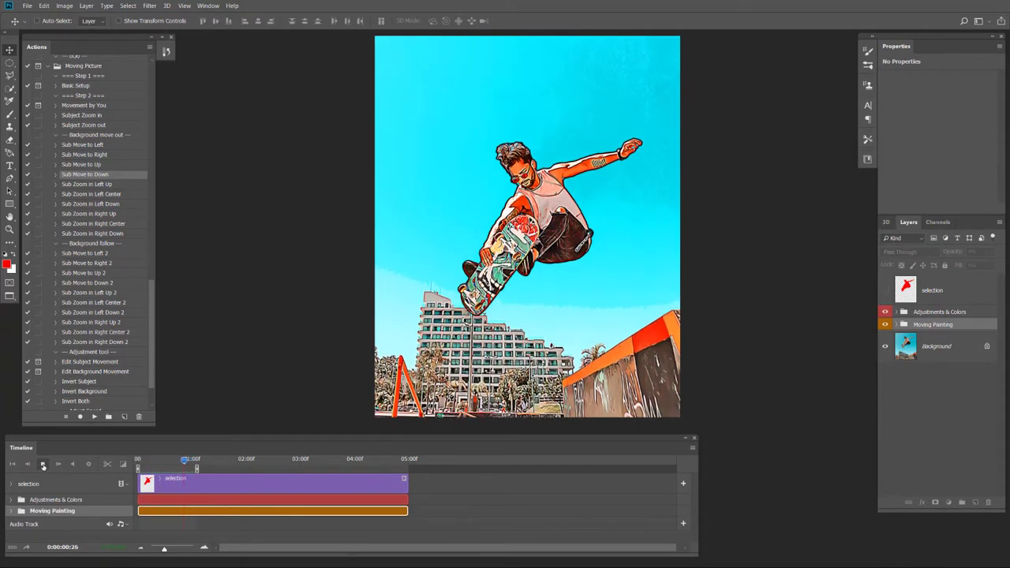
pyautogui.click(44, 465)
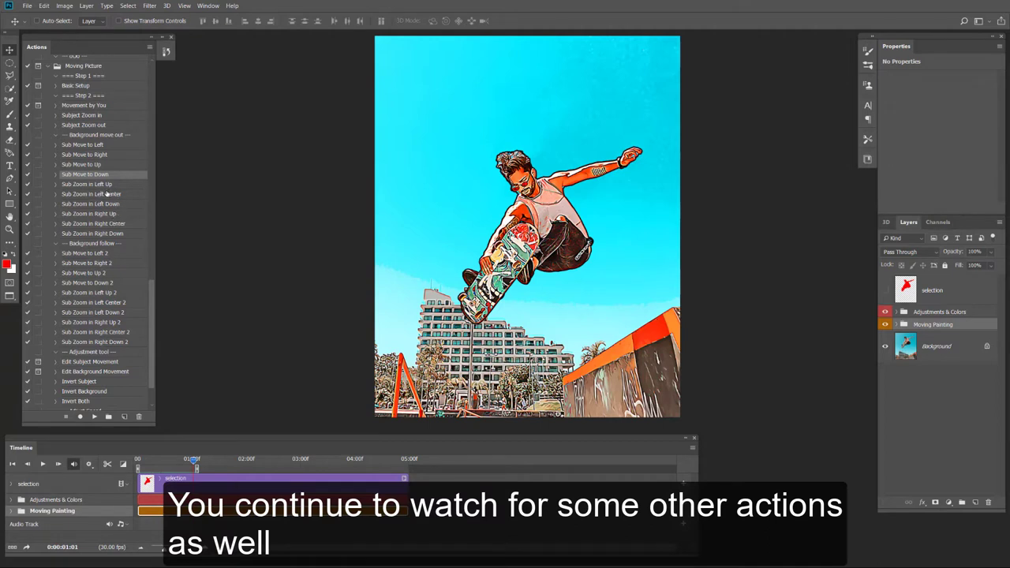
pyautogui.click(99, 185)
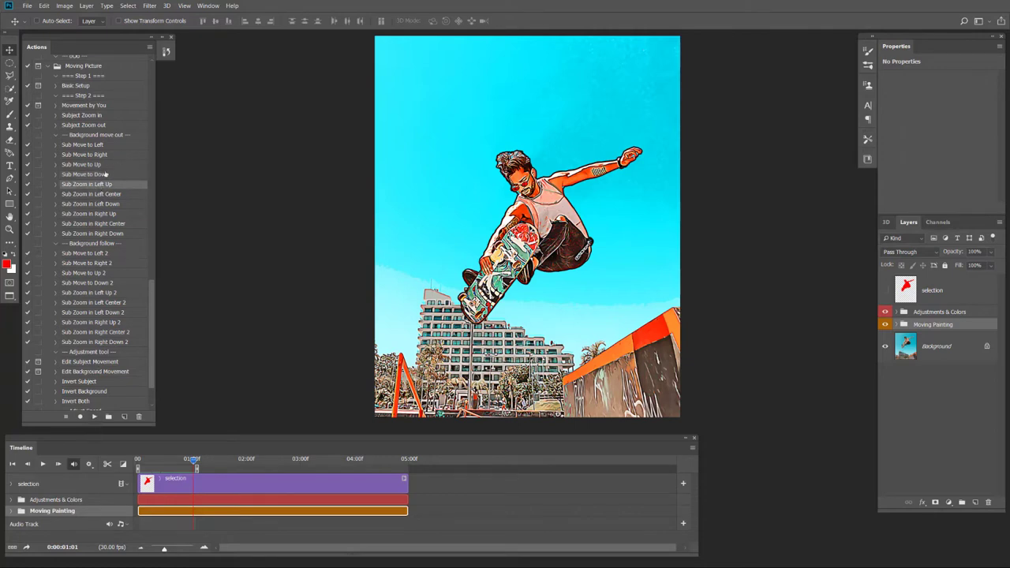
# Play Sub Zoom in Left Up and preview the upper-left zoom on the timeline
pyautogui.click(93, 417)
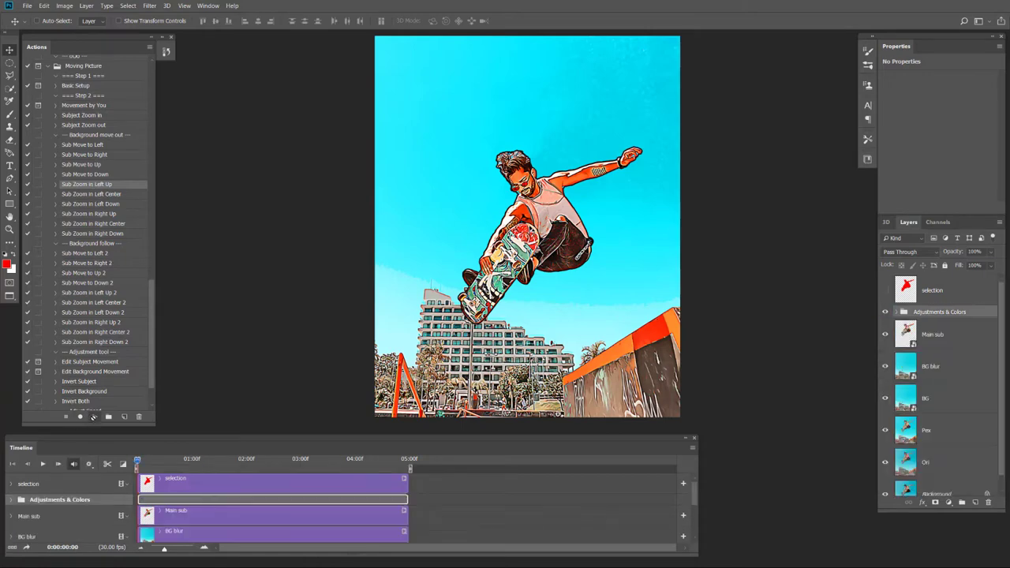
pyautogui.click(42, 465)
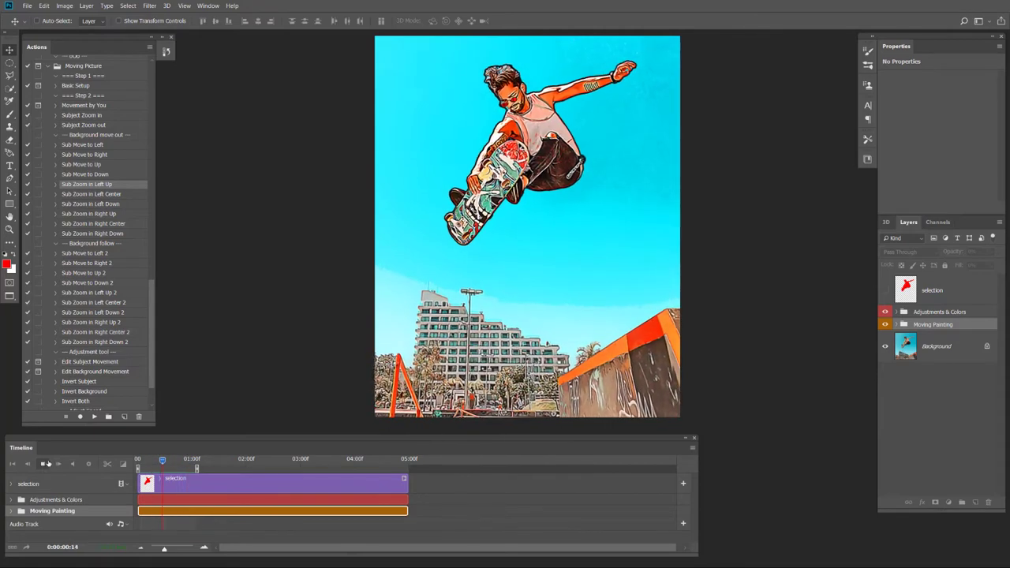
pyautogui.click(43, 464)
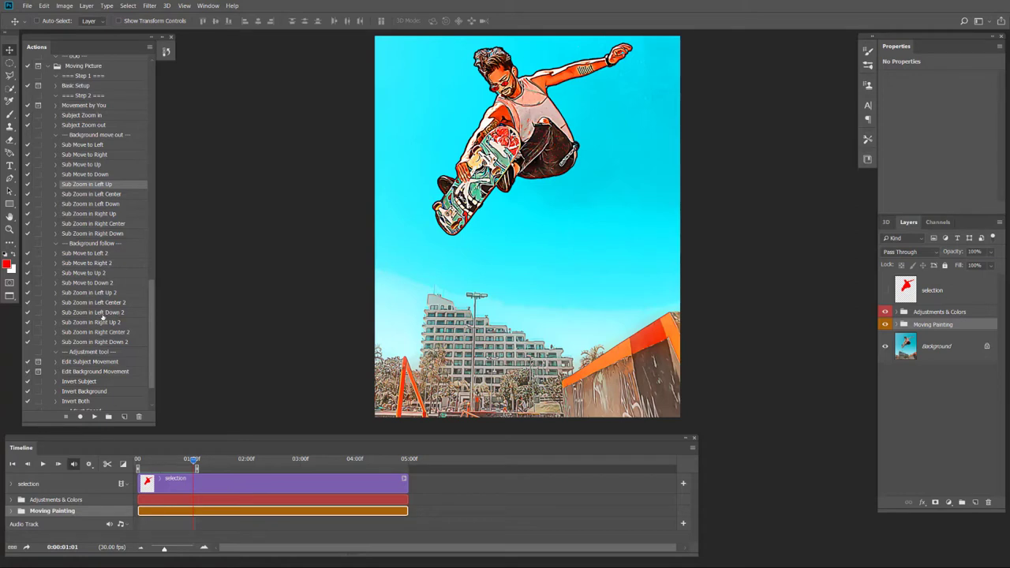
# Apply Sub Zoom in Left Down 2 and preview the lower-left zoom on the timeline
pyautogui.click(96, 313)
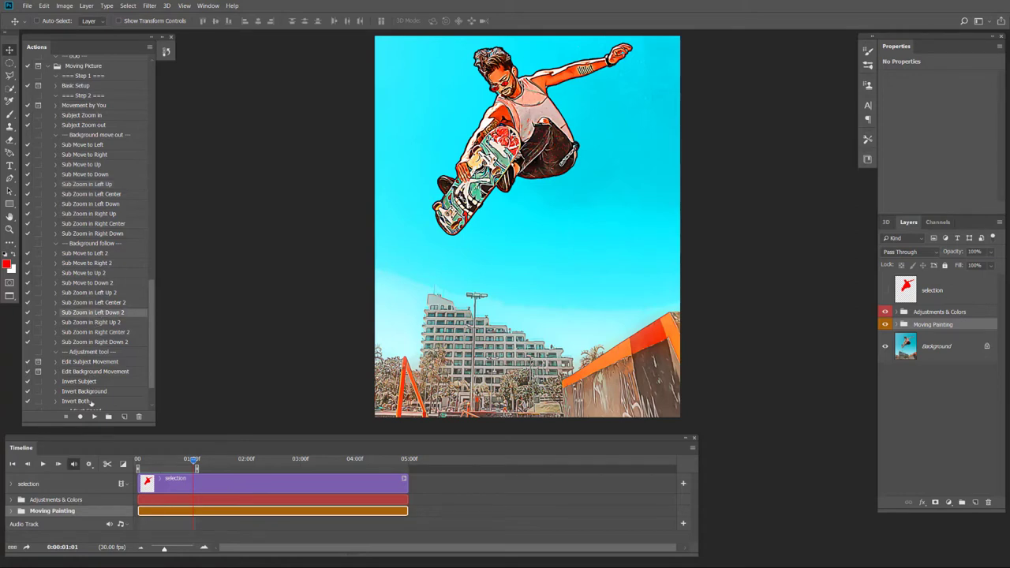
pyautogui.click(94, 417)
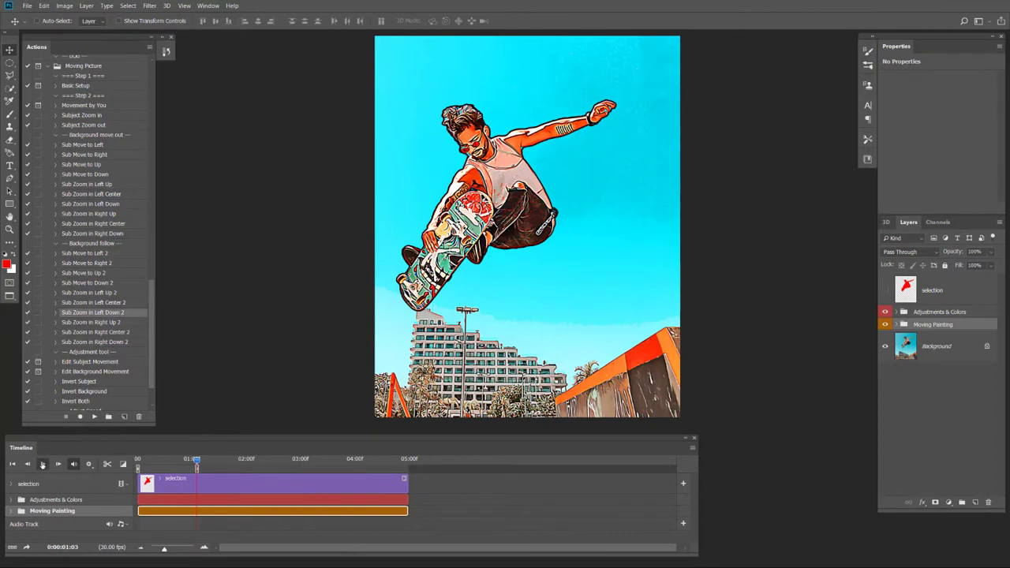
pyautogui.click(42, 464)
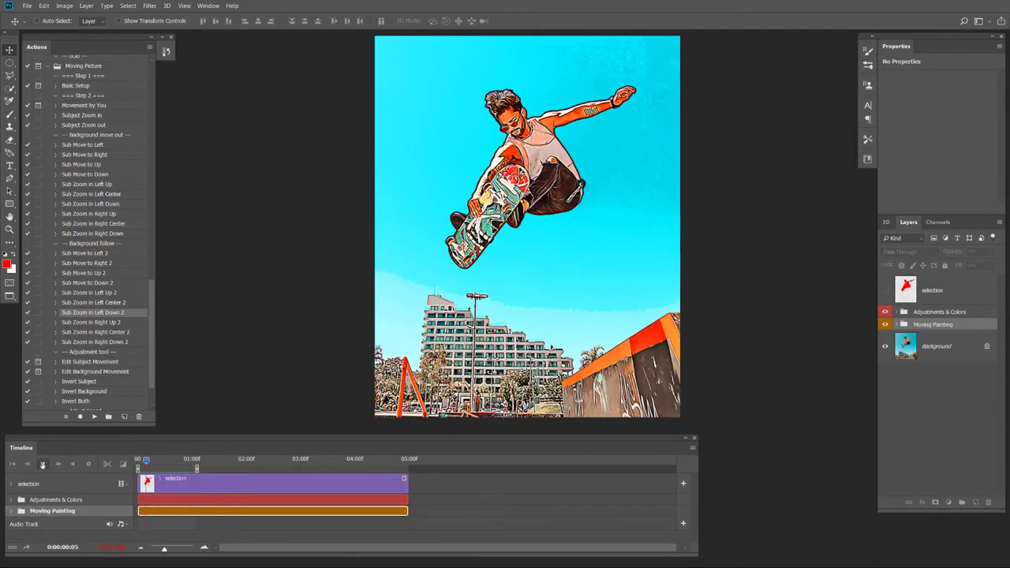
pyautogui.scroll(-3, 142, 355)
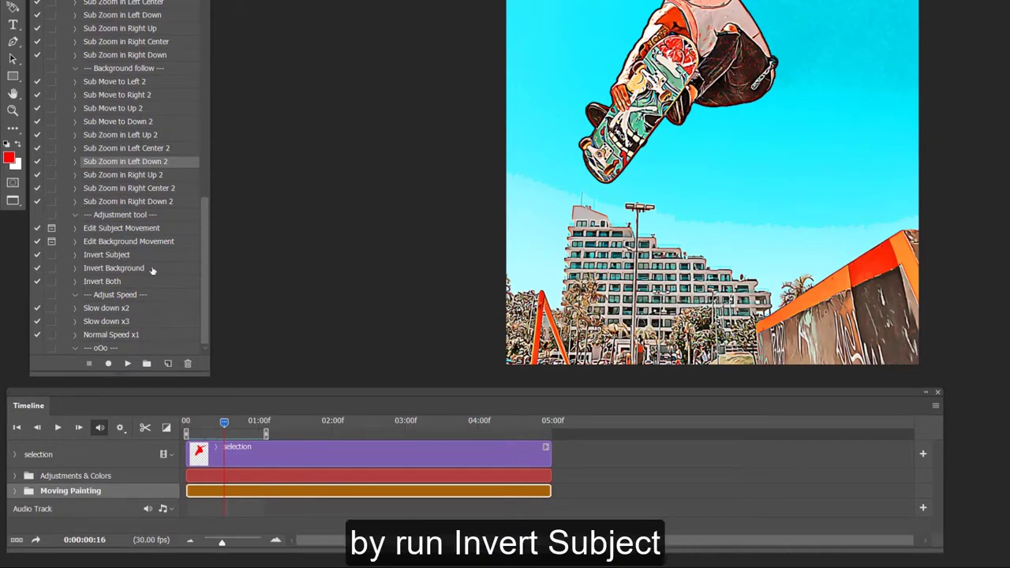
# Run the Invert Subject action and preview the inverted subject movement in the Timeline
pyautogui.click(122, 256)
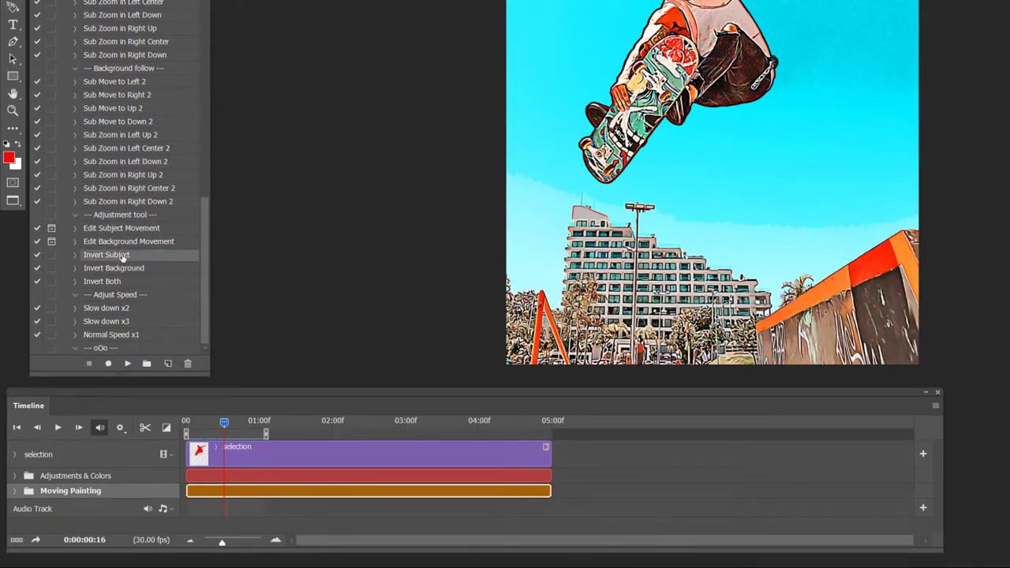
pyautogui.click(127, 364)
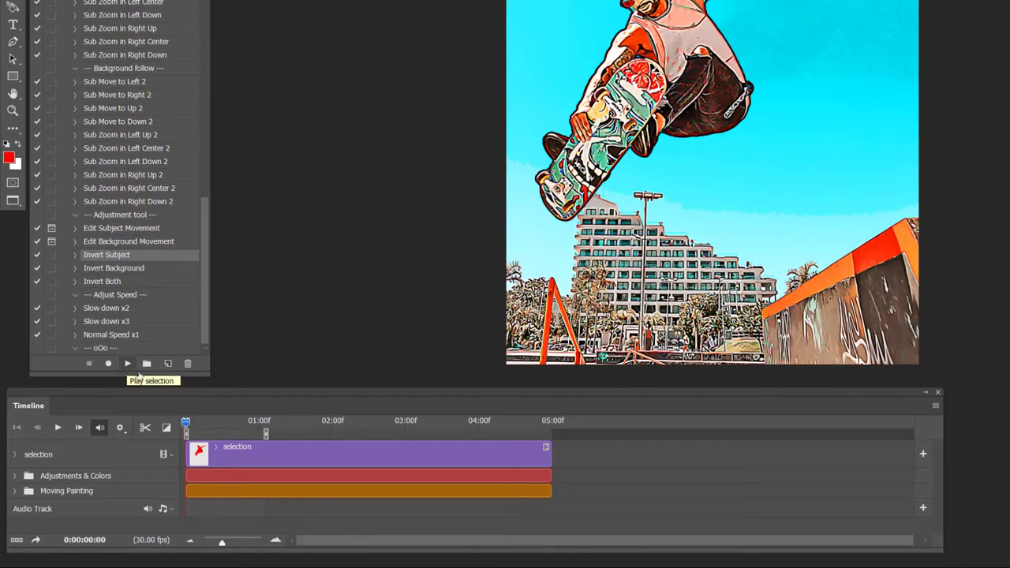
pyautogui.click(58, 430)
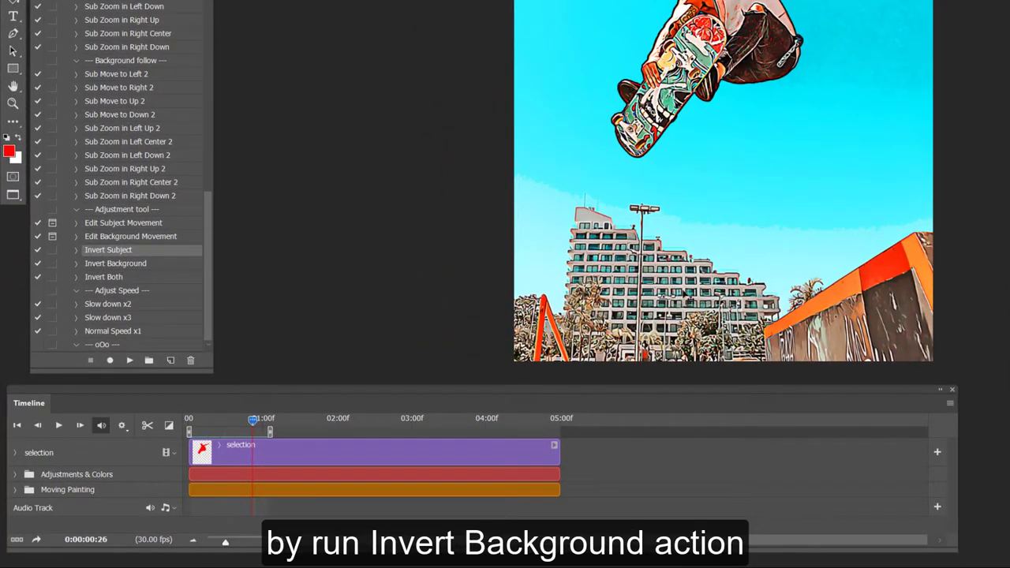
pyautogui.click(125, 268)
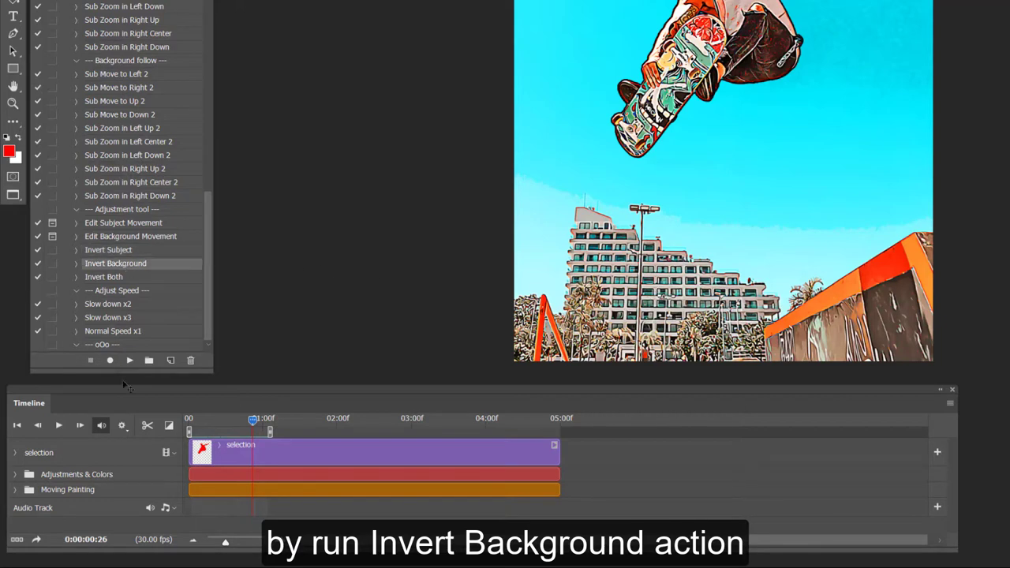
pyautogui.click(129, 360)
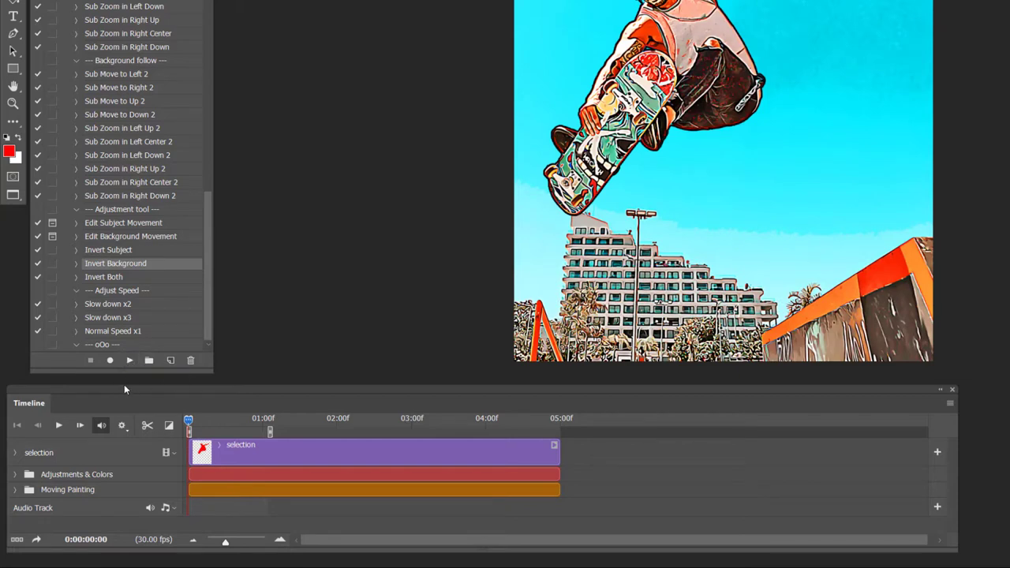
pyautogui.click(58, 425)
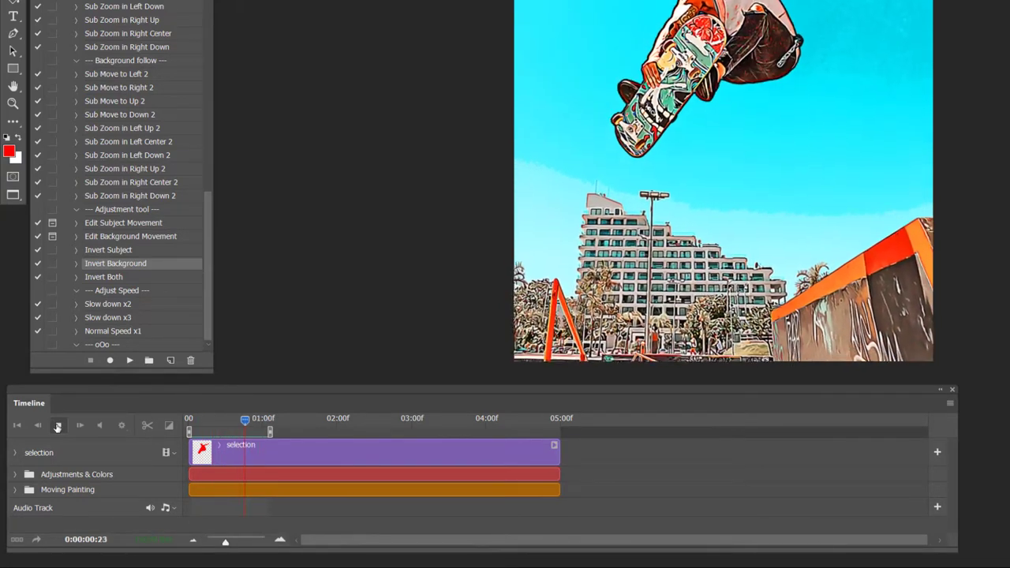
pyautogui.click(57, 425)
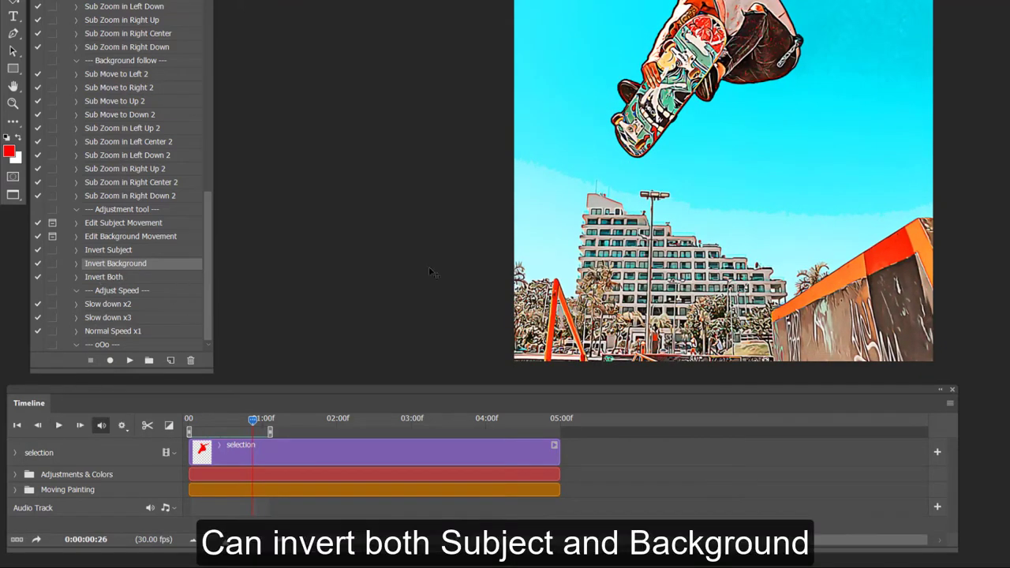
# Run the Invert Both action and preview the skateboarder animation
pyautogui.click(97, 279)
pyautogui.click(129, 360)
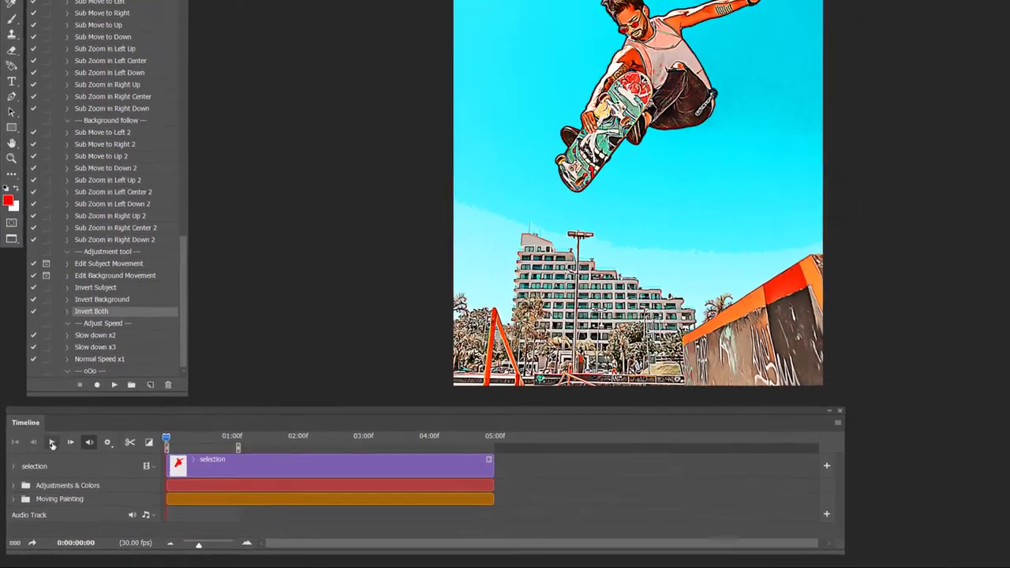
pyautogui.click(52, 443)
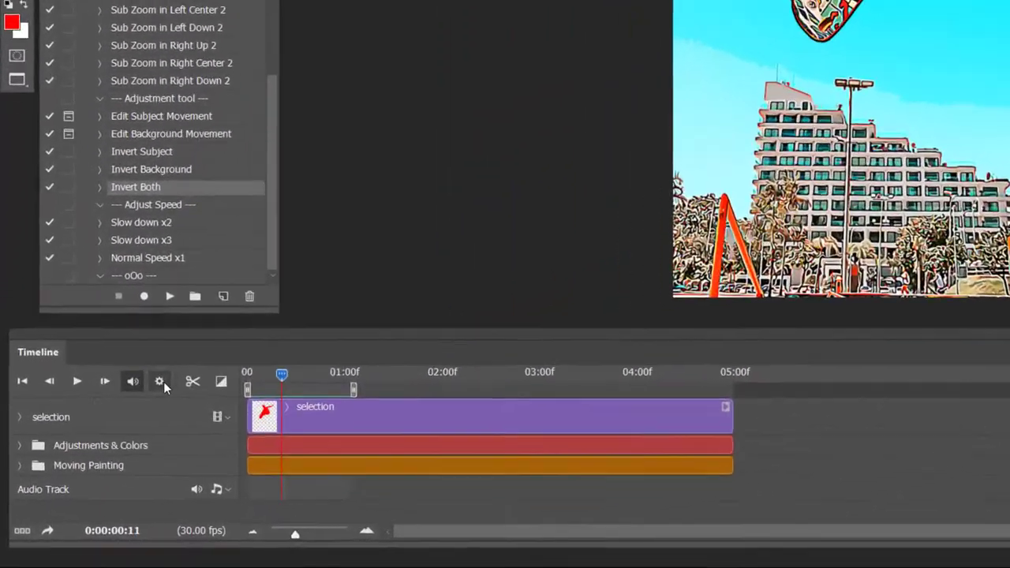
# Turn off Loop Playback and play the animation without looping
pyautogui.click(164, 377)
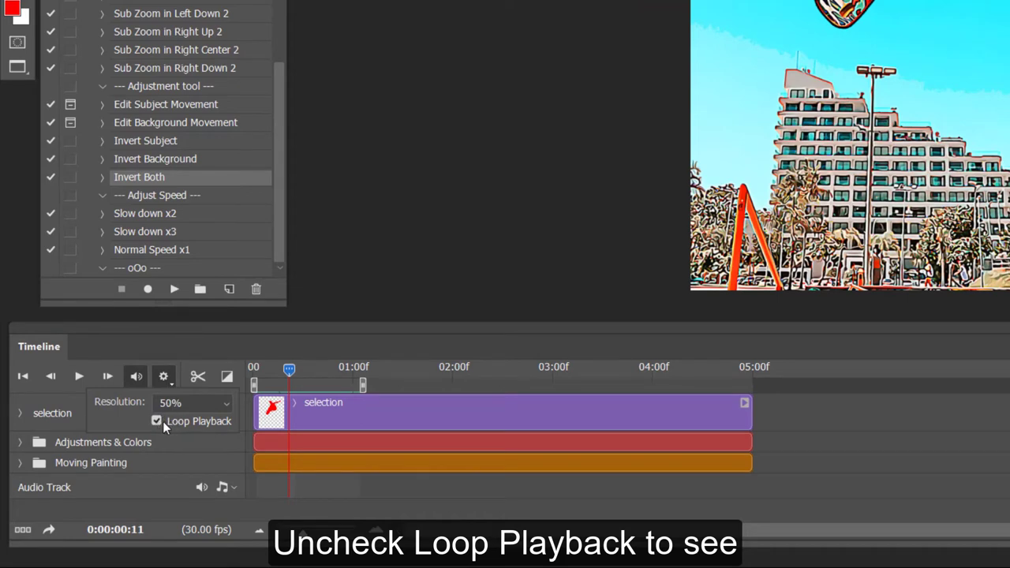
pyautogui.click(156, 420)
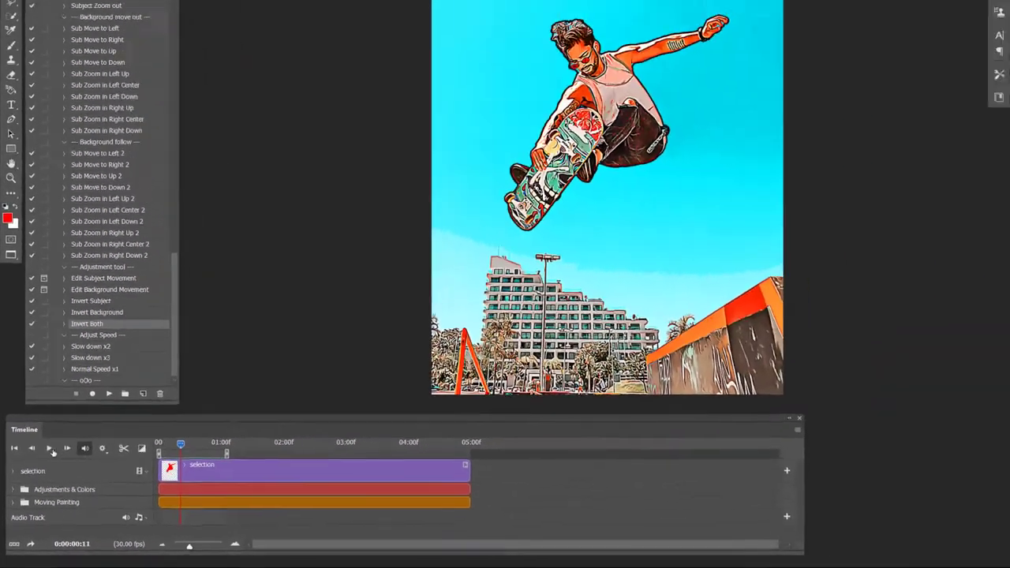
pyautogui.click(44, 466)
pyautogui.click(43, 466)
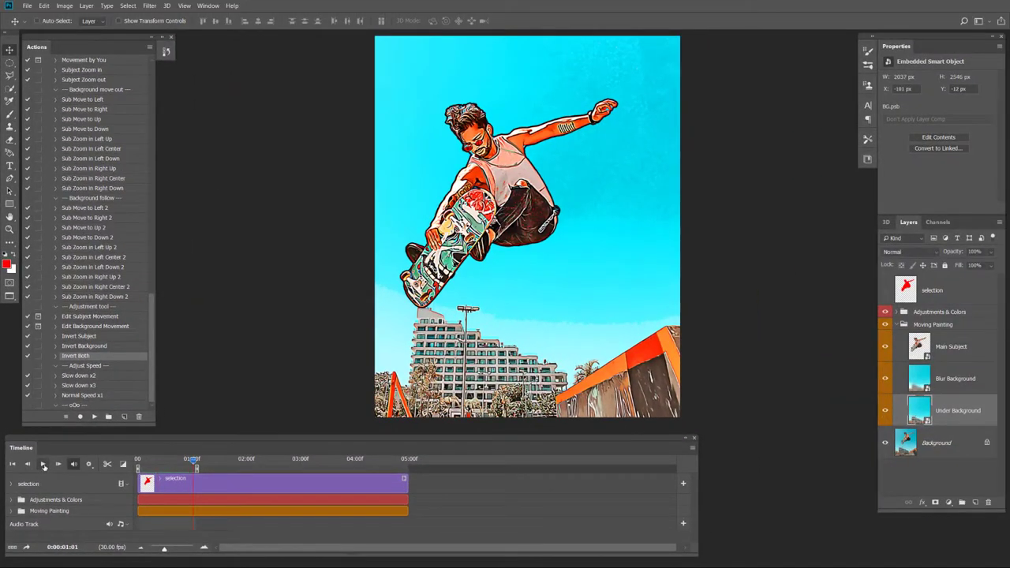
pyautogui.click(43, 466)
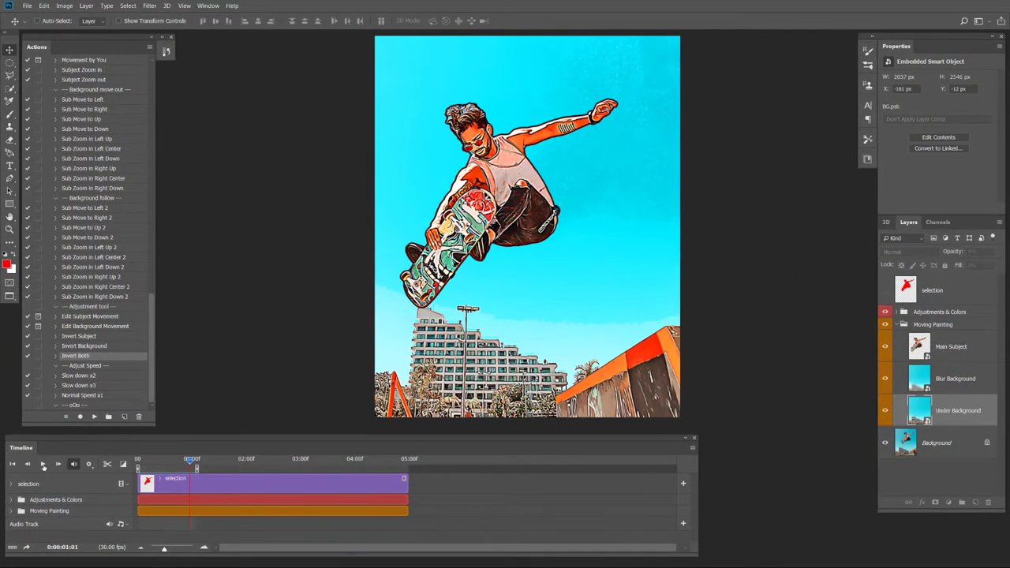
pyautogui.click(43, 466)
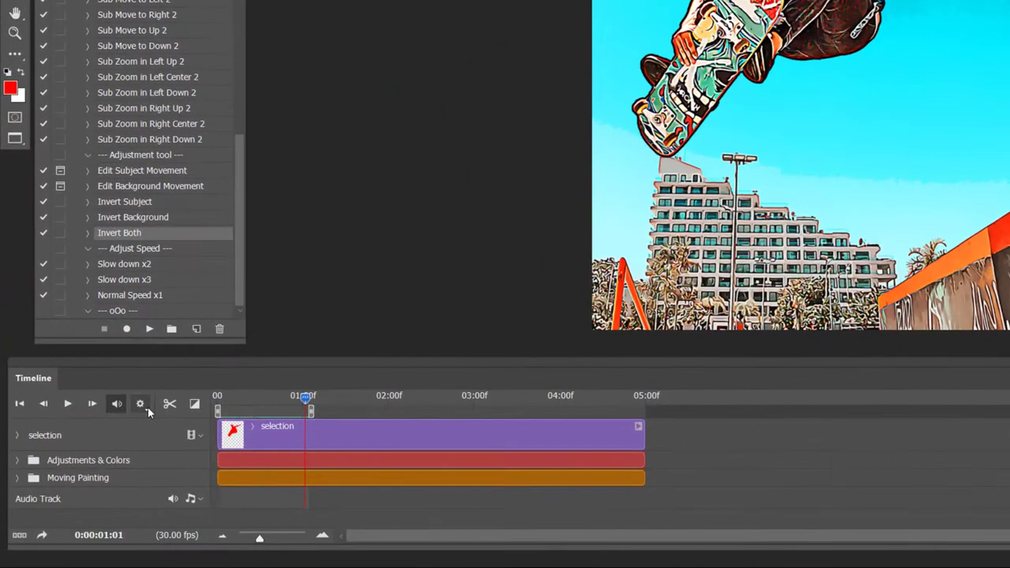
# Turn Loop Playback back on and play, then stop, the looping animation
pyautogui.click(91, 460)
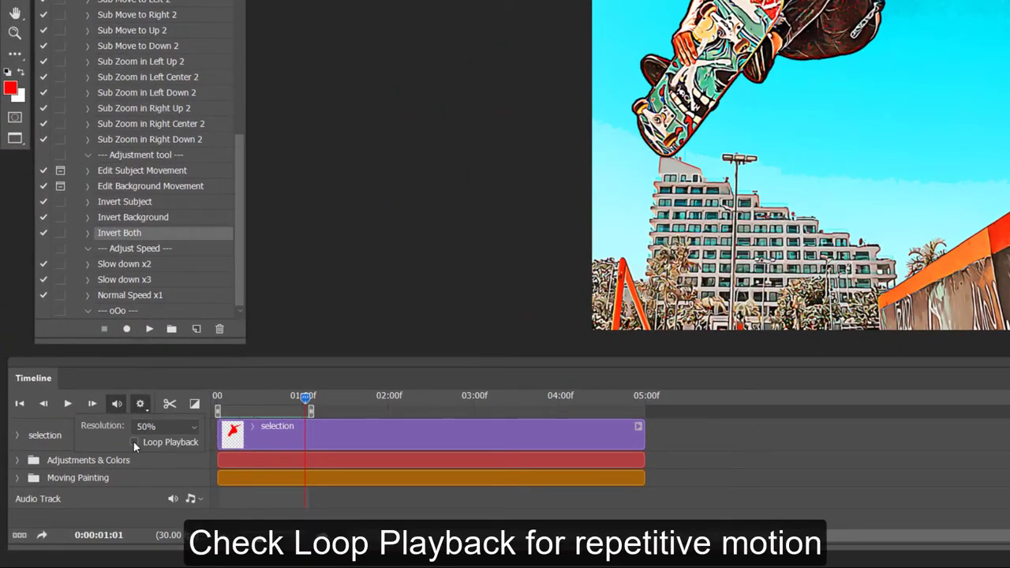
pyautogui.click(133, 442)
pyautogui.click(44, 466)
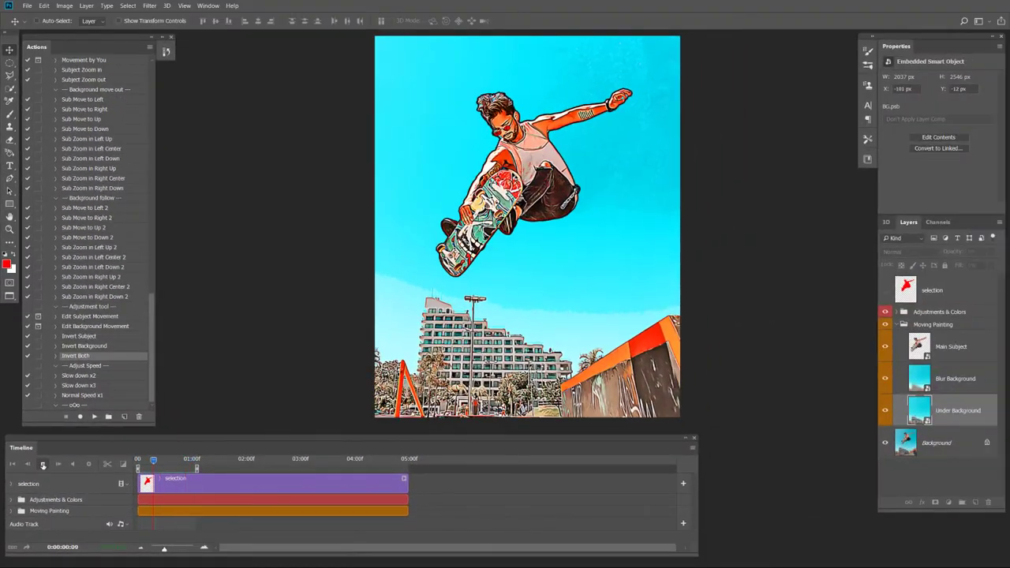
pyautogui.click(43, 465)
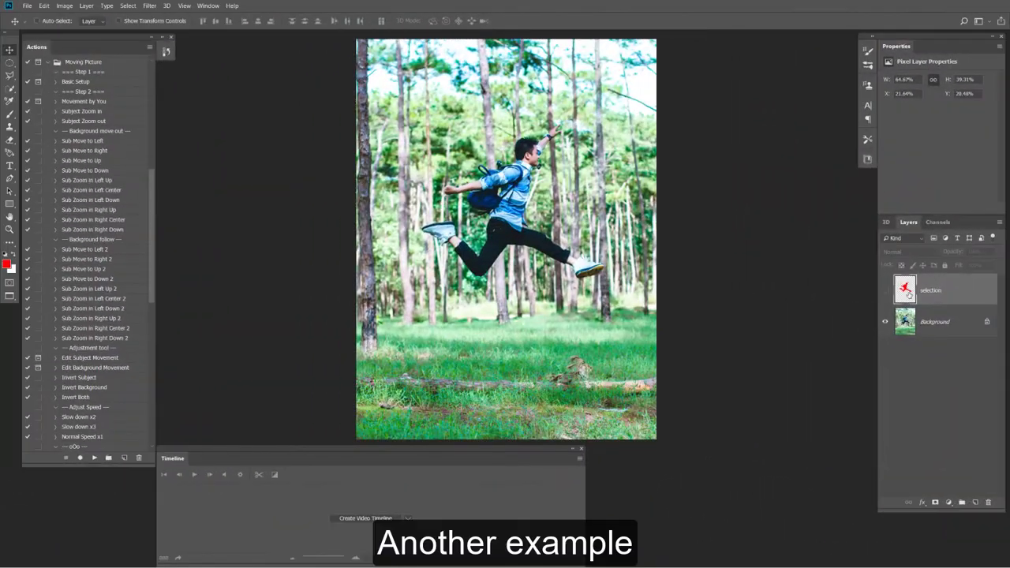
# Show the red selection layer and run Basic Setup with the subject's Stroke outline turned off
pyautogui.click(886, 290)
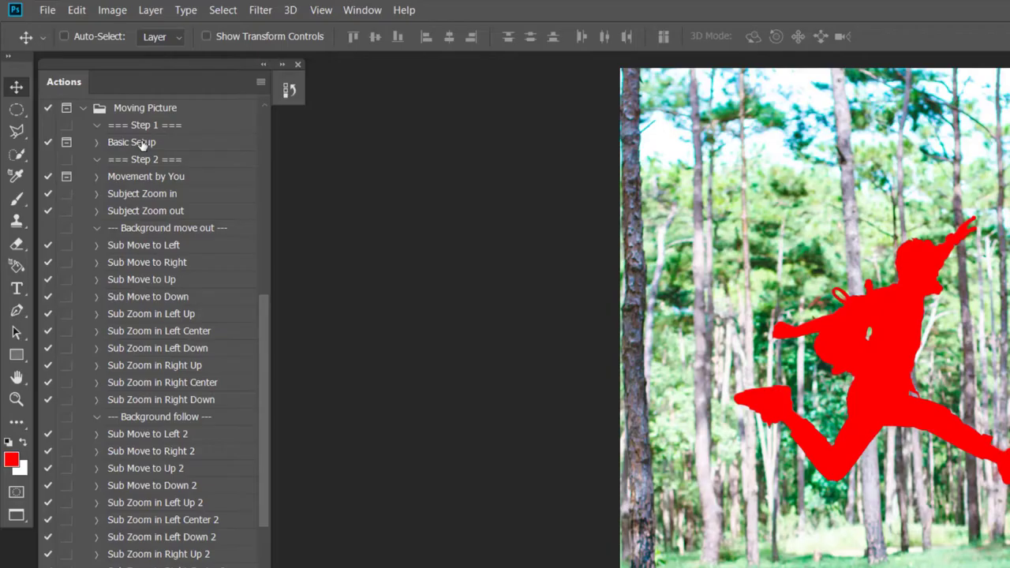
pyautogui.click(76, 82)
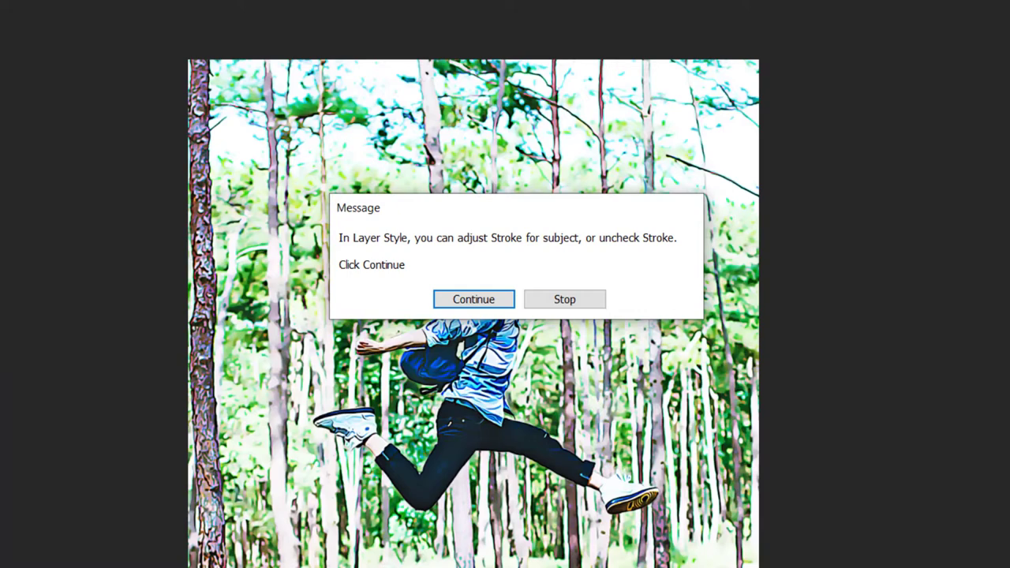
pyautogui.click(487, 305)
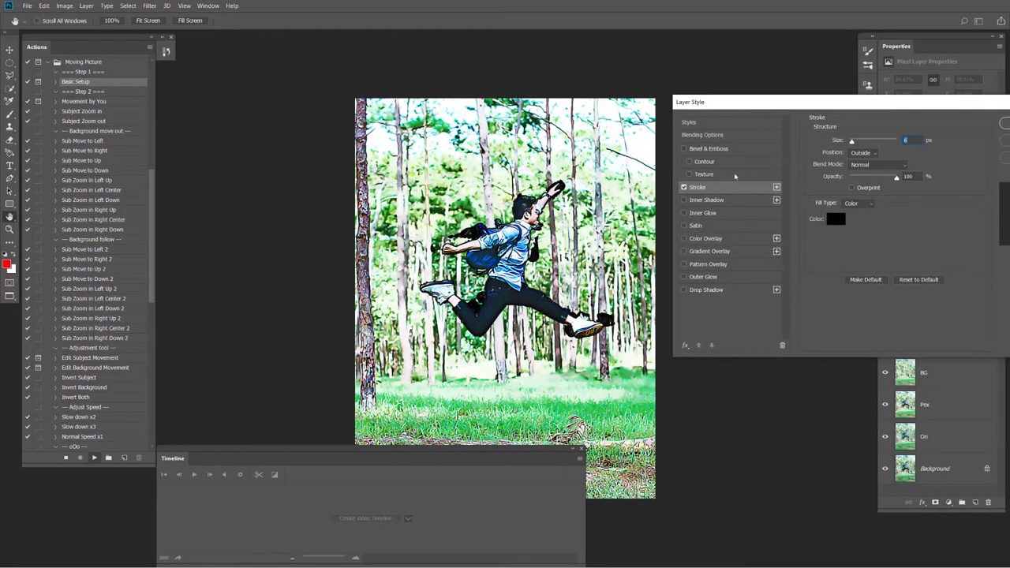
pyautogui.click(684, 187)
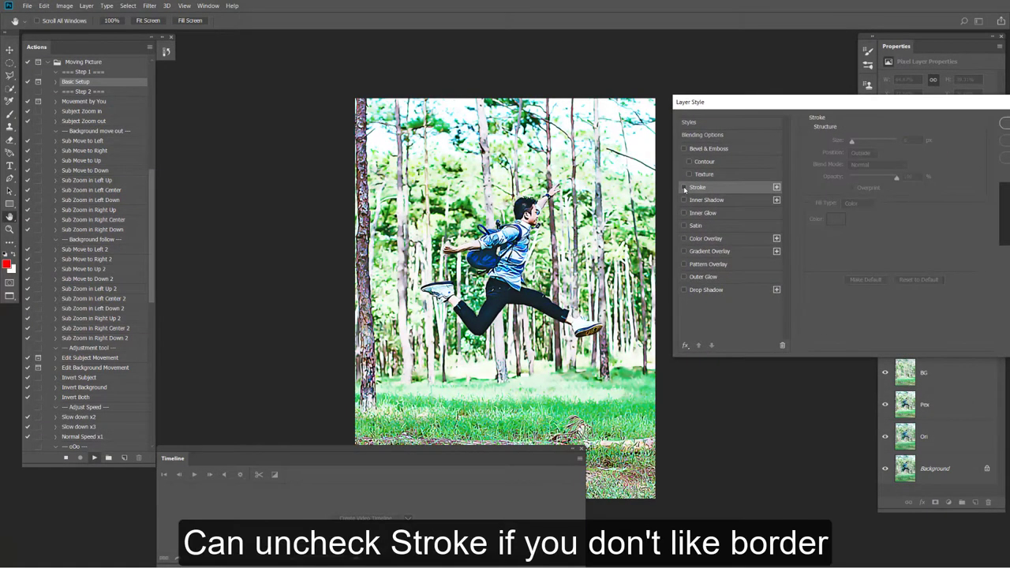
pyautogui.click(684, 188)
pyautogui.click(683, 188)
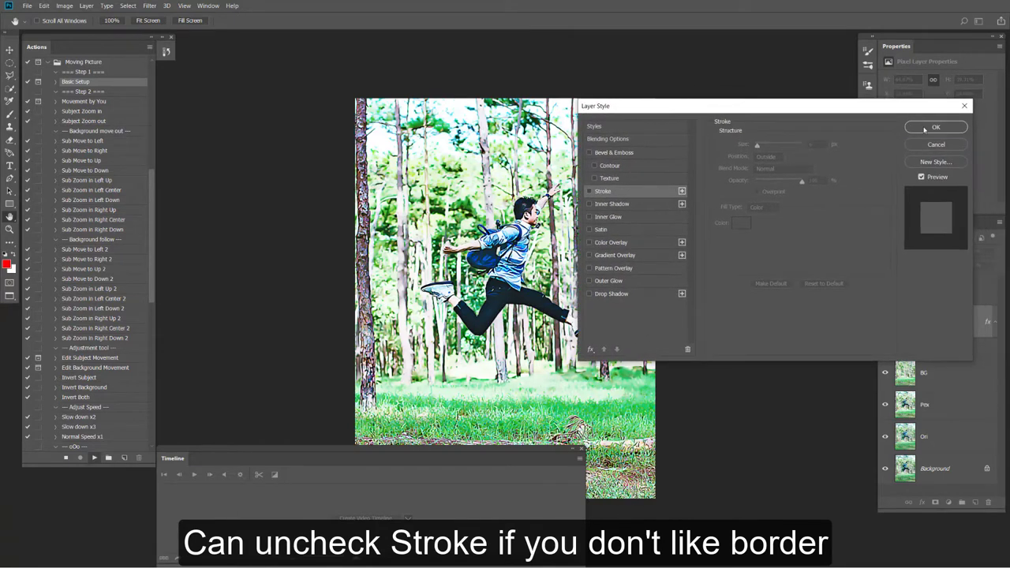
pyautogui.click(931, 128)
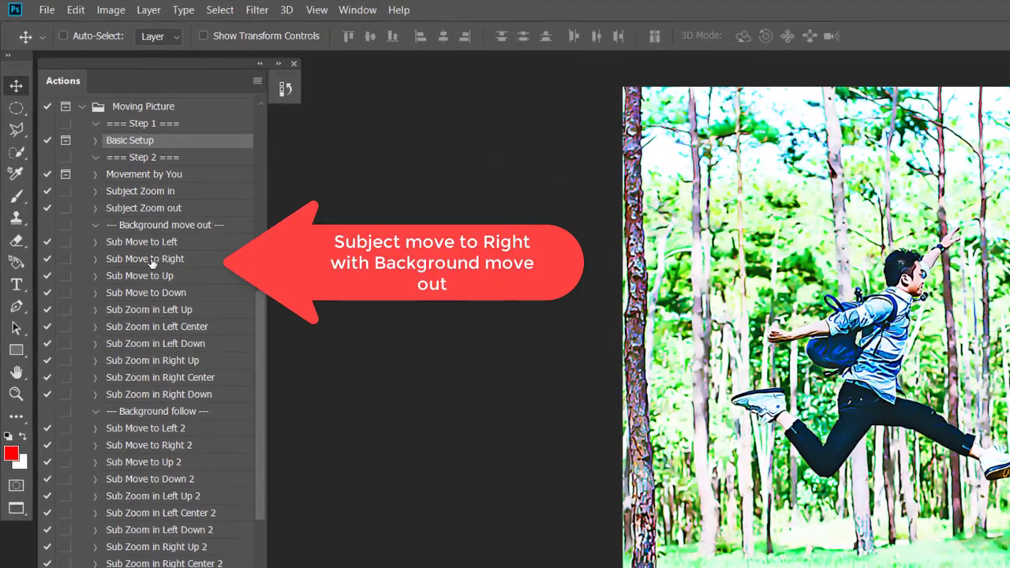
# Apply the Sub Move to Right action, zoom in the timeline, and preview the animation
pyautogui.click(156, 263)
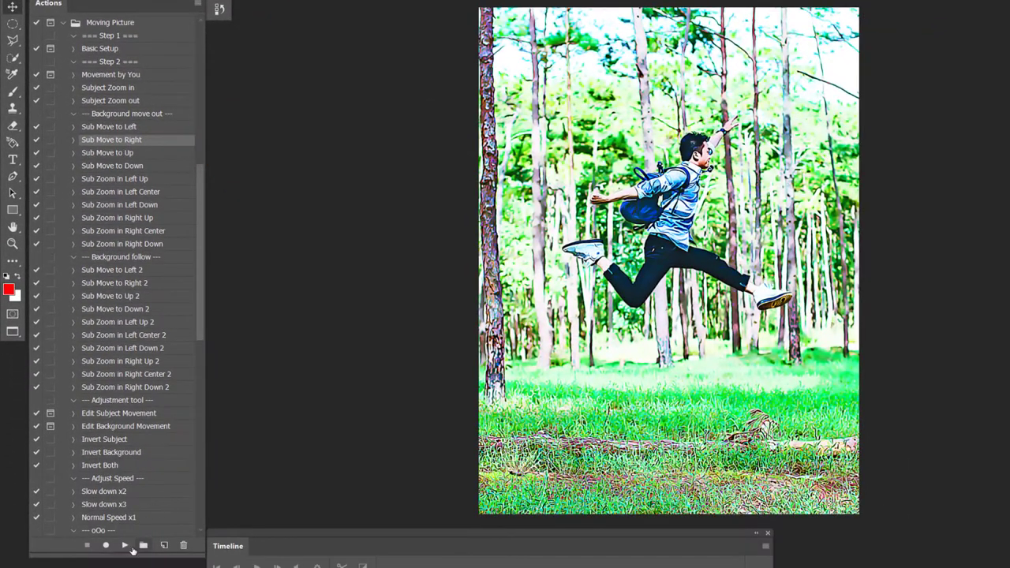
pyautogui.click(124, 547)
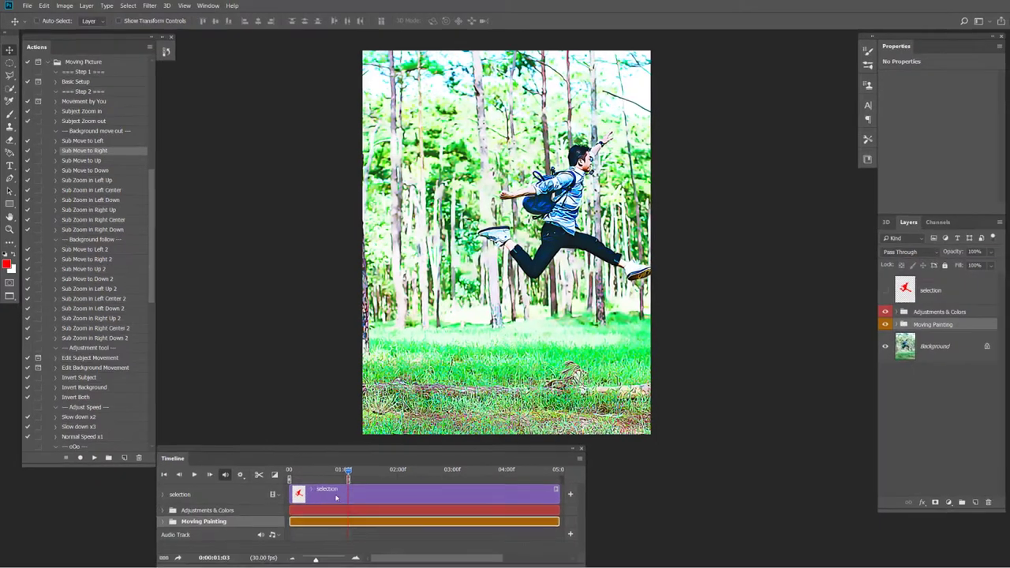
pyautogui.click(355, 558)
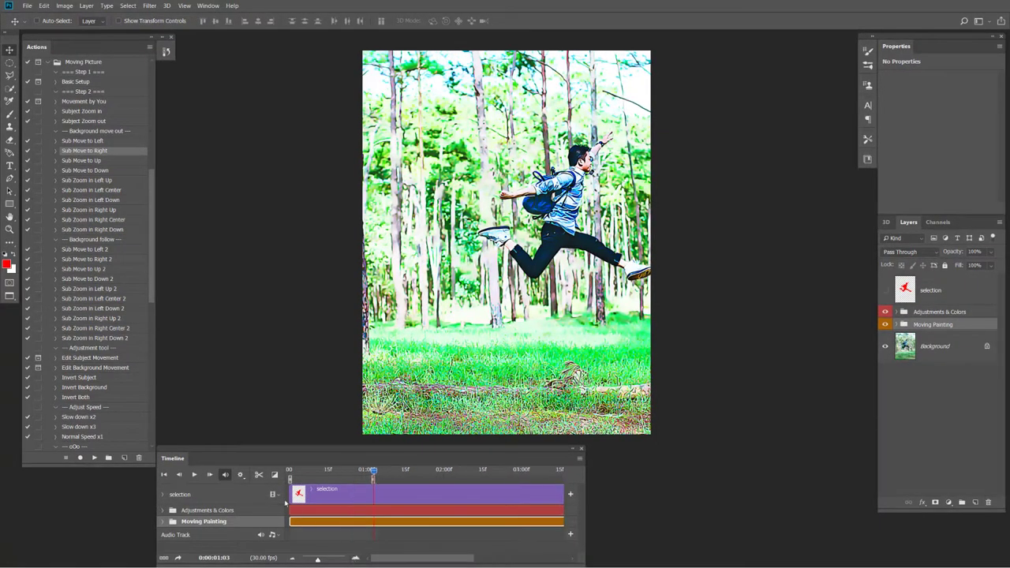
pyautogui.click(194, 474)
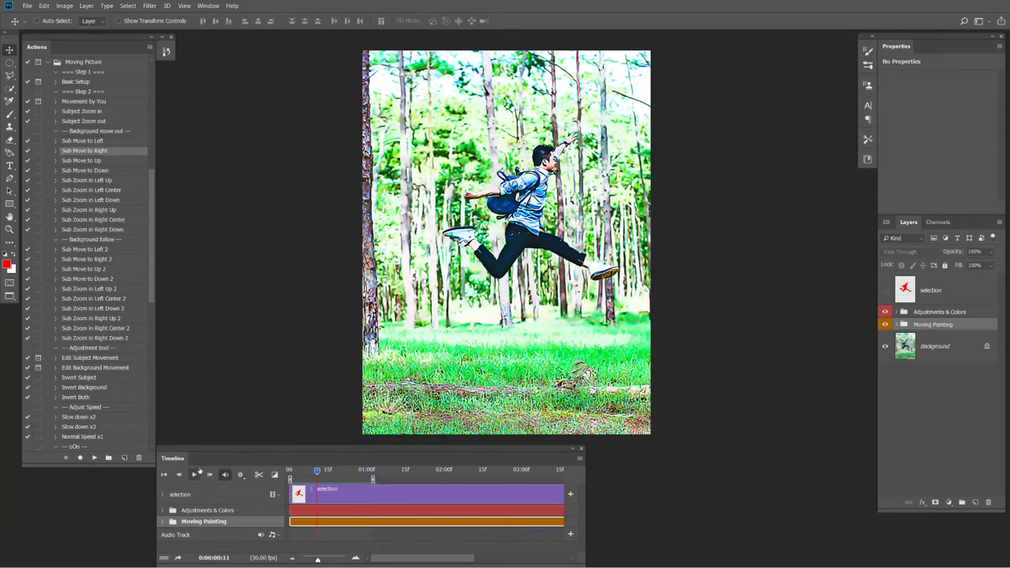
pyautogui.click(194, 476)
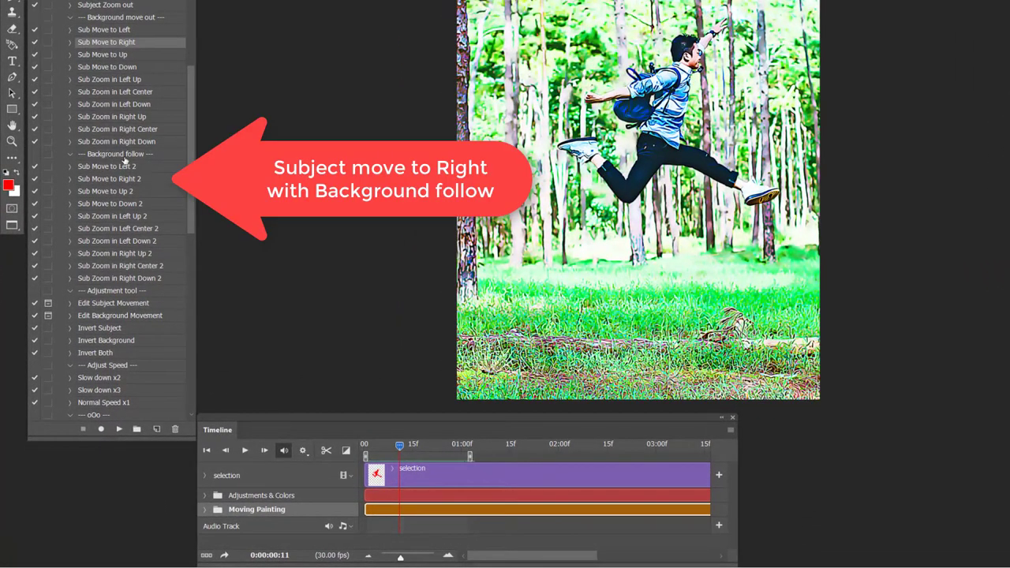
# Apply Sub Move to Right 2, replacing the For Speed snapshot, and preview the background-follow motion
pyautogui.click(121, 180)
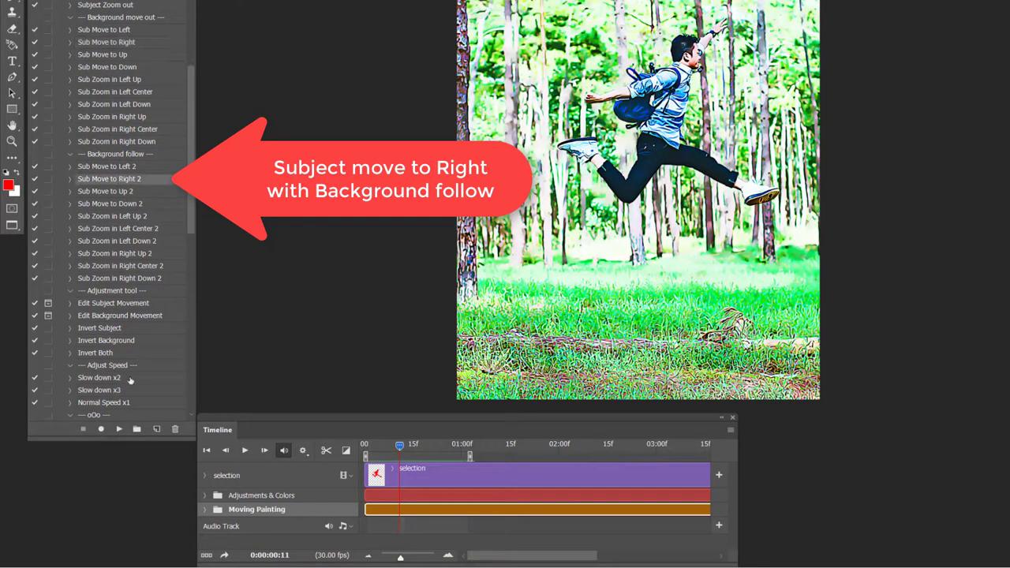
pyautogui.click(119, 429)
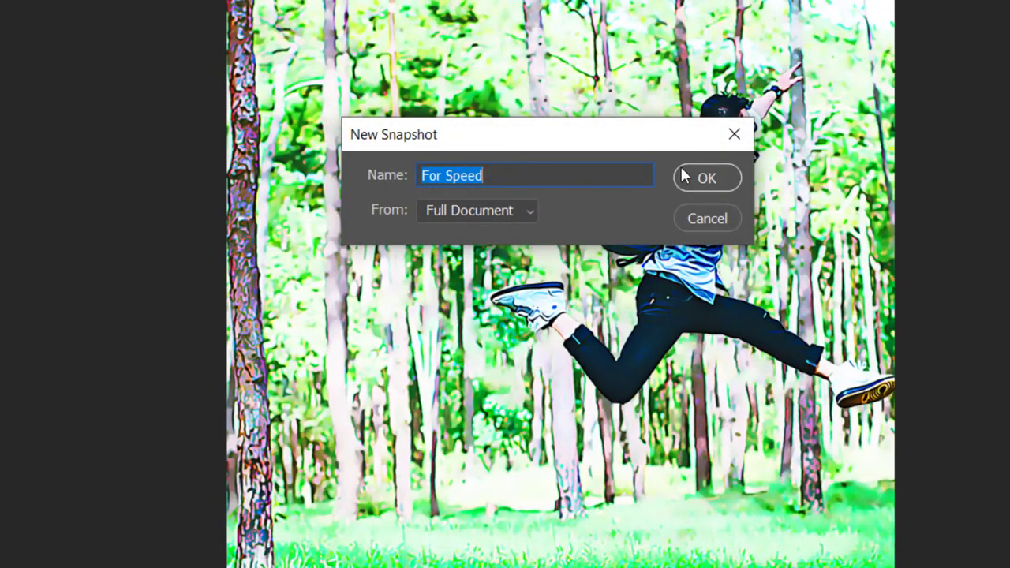
pyautogui.click(701, 178)
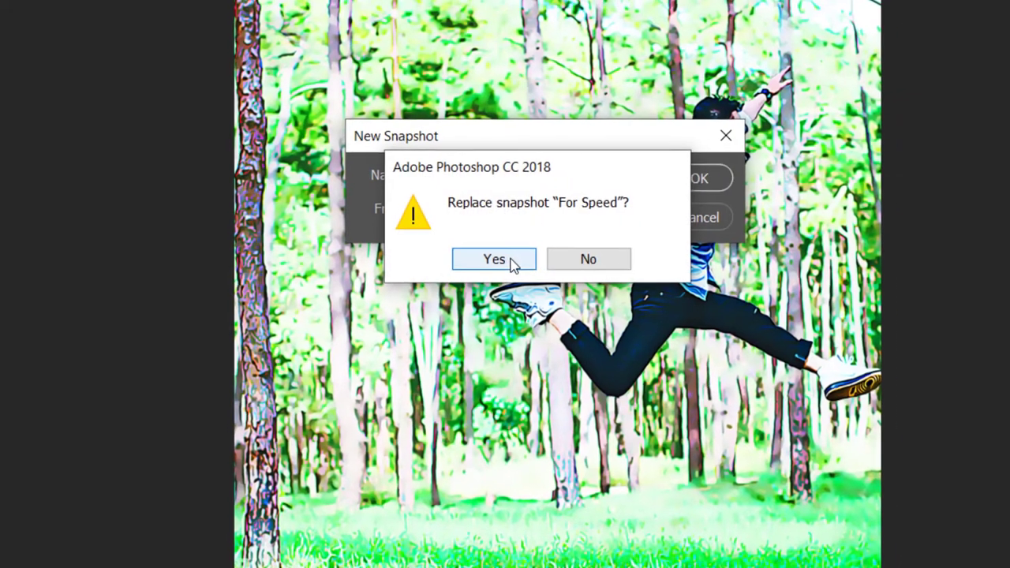
pyautogui.click(509, 261)
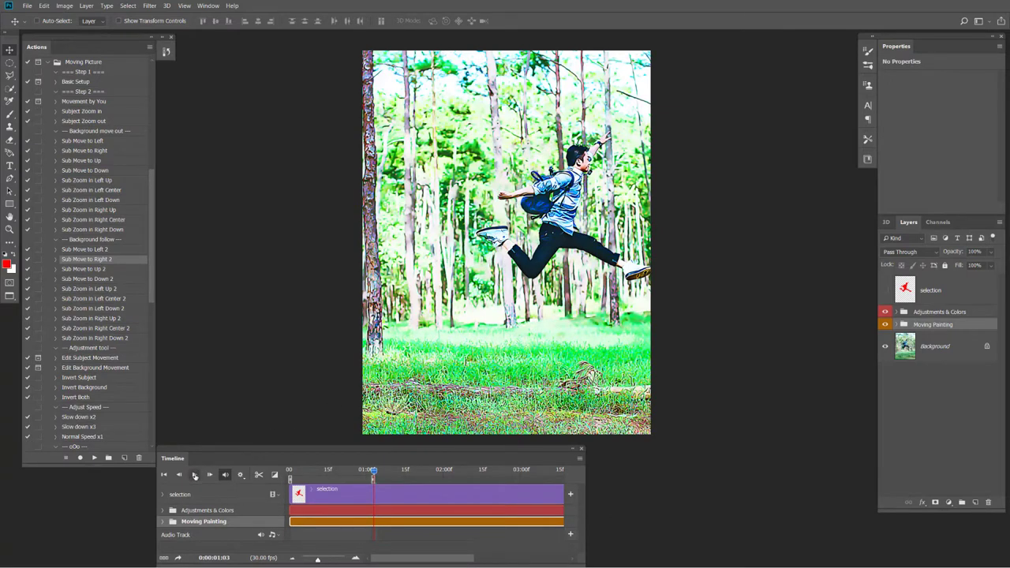
pyautogui.click(195, 474)
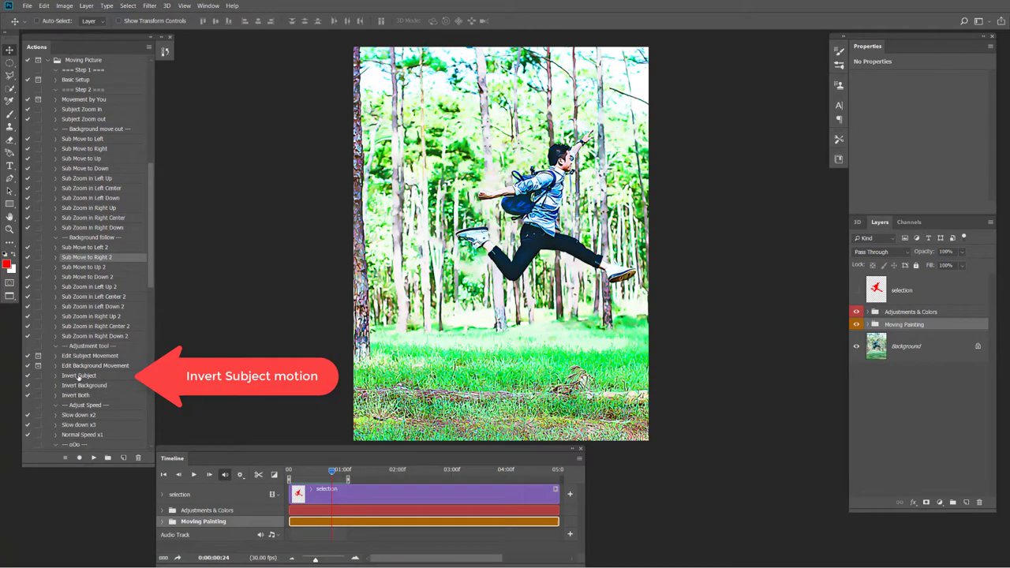
# Run Invert Subject and preview the animation with the subject's motion inverted
pyautogui.click(79, 376)
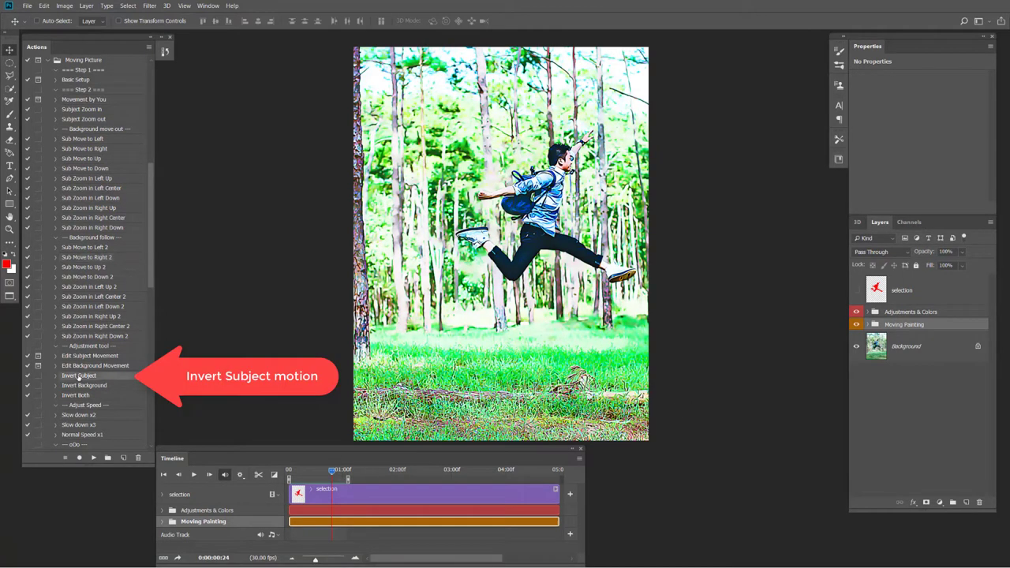
pyautogui.click(94, 459)
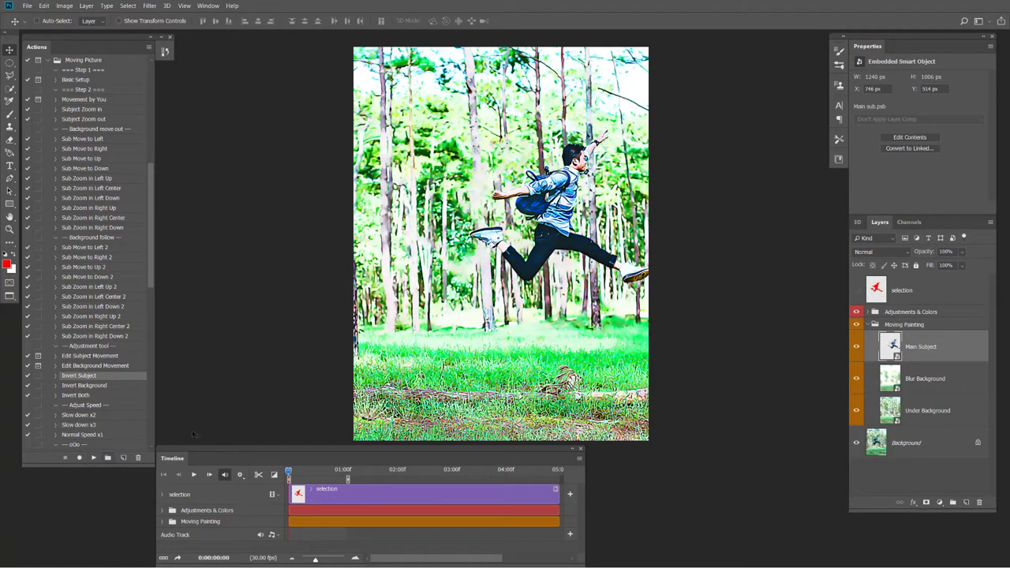
pyautogui.click(194, 475)
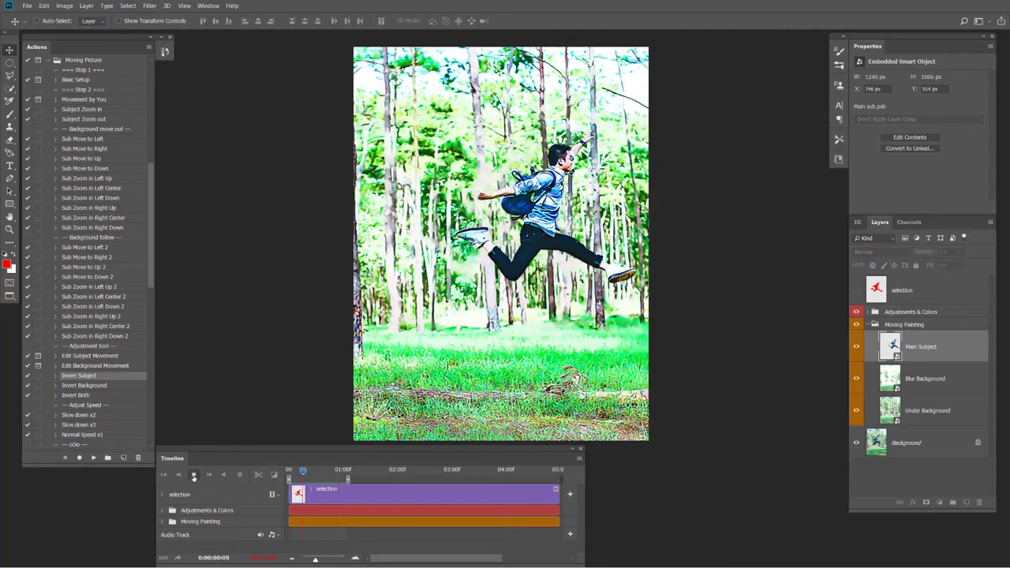
pyautogui.click(194, 477)
# Run Invert Both and preview the animation with both motions reversed
pyautogui.click(76, 395)
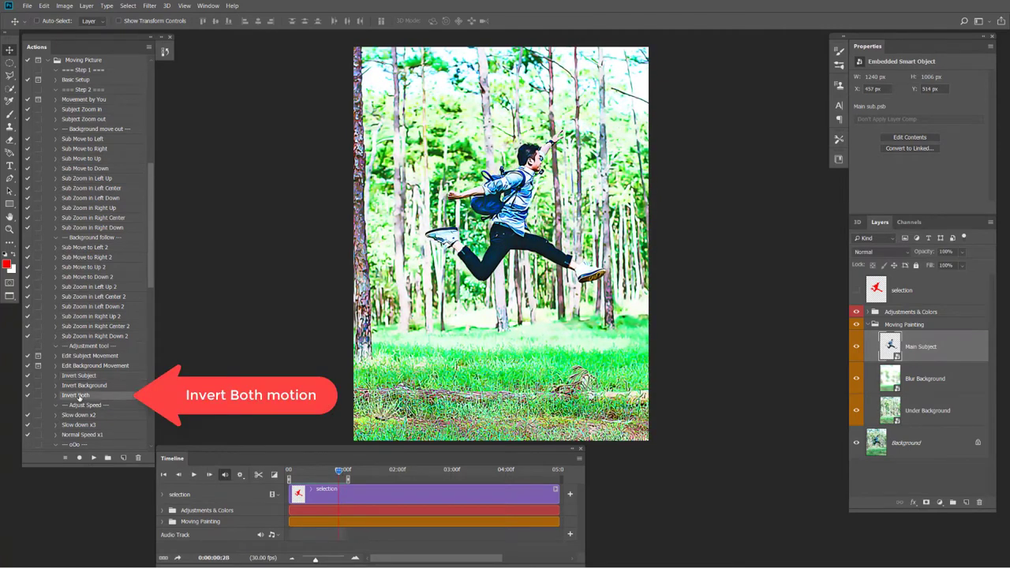
pyautogui.click(92, 457)
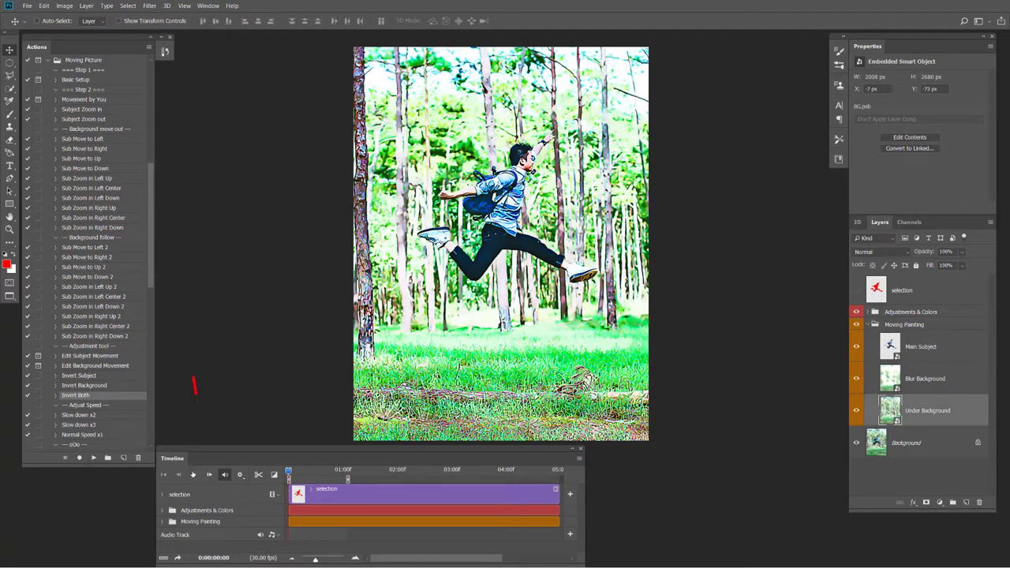
pyautogui.click(194, 475)
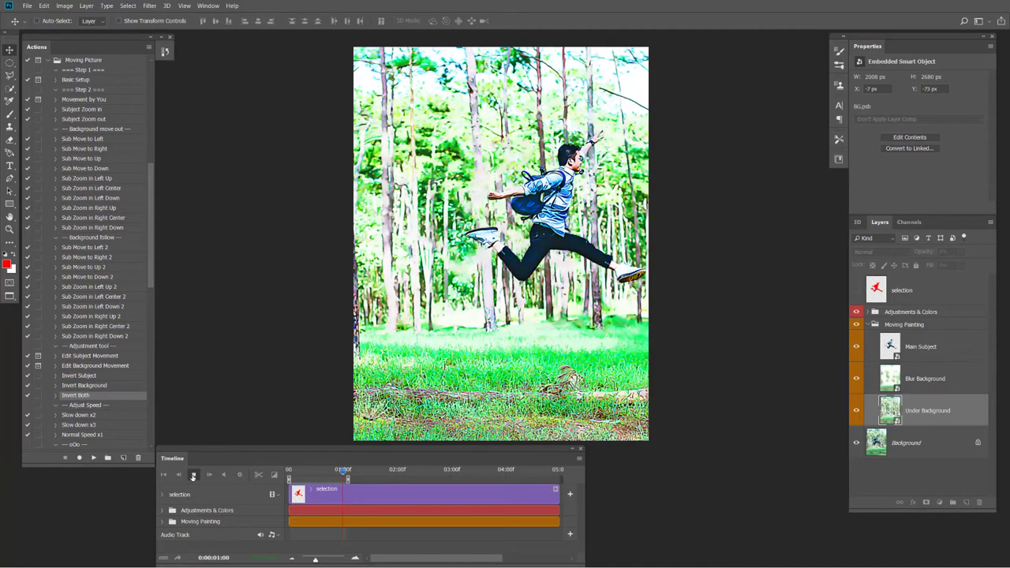
pyautogui.click(193, 476)
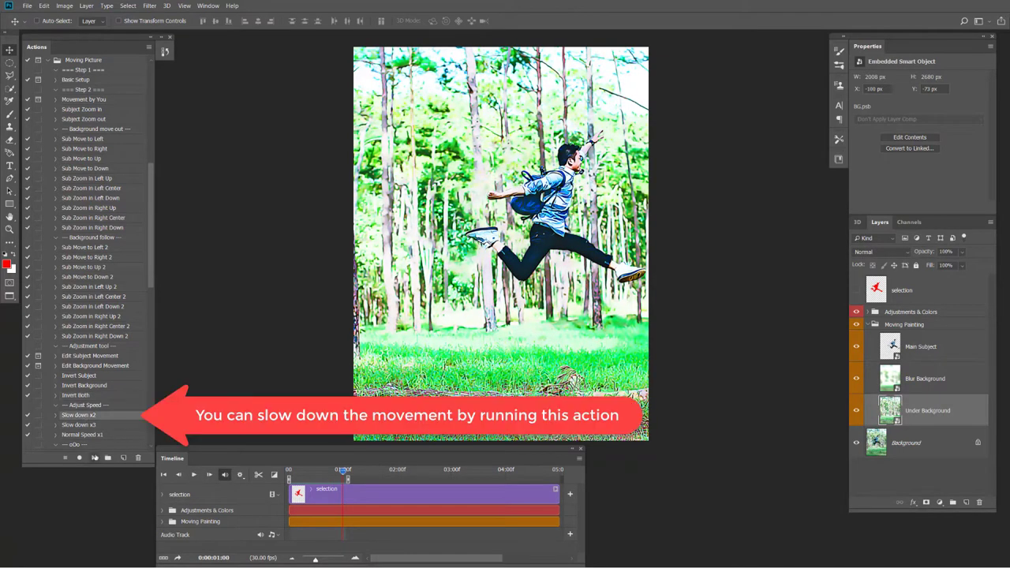
# Run Slow down x2, then Slow down x3, previewing the animation at each speed
pyautogui.click(94, 458)
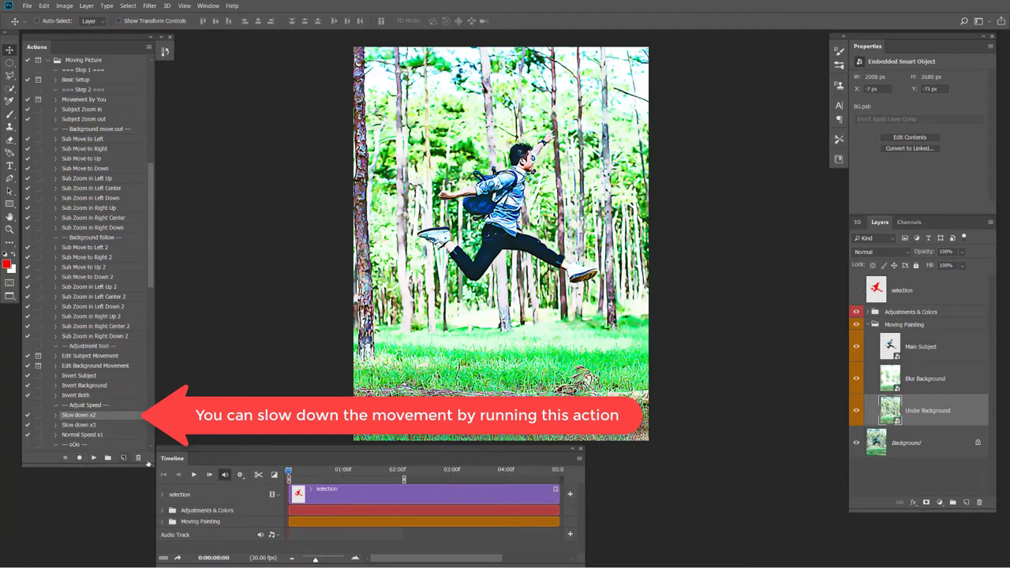
pyautogui.click(193, 475)
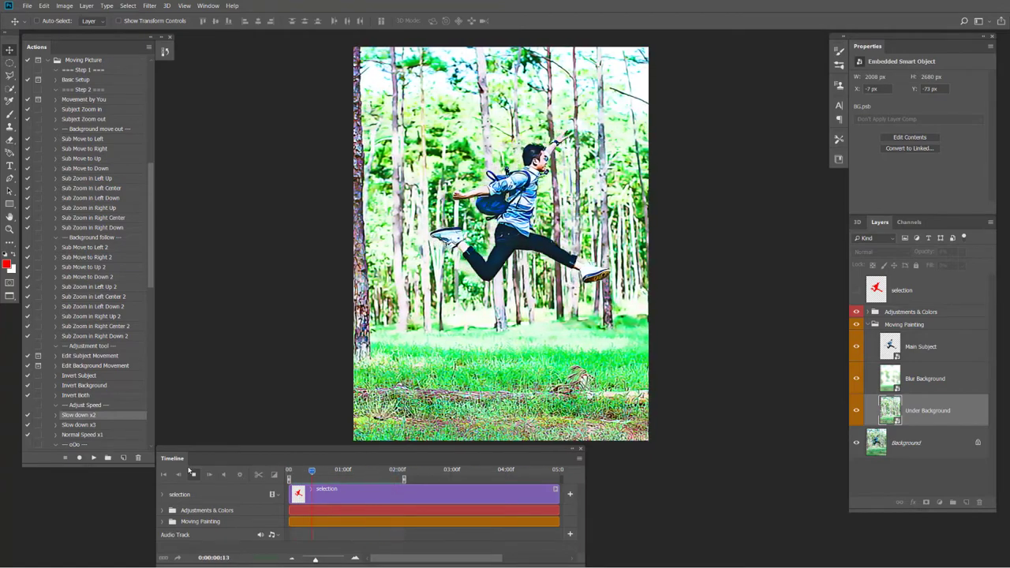
pyautogui.click(82, 425)
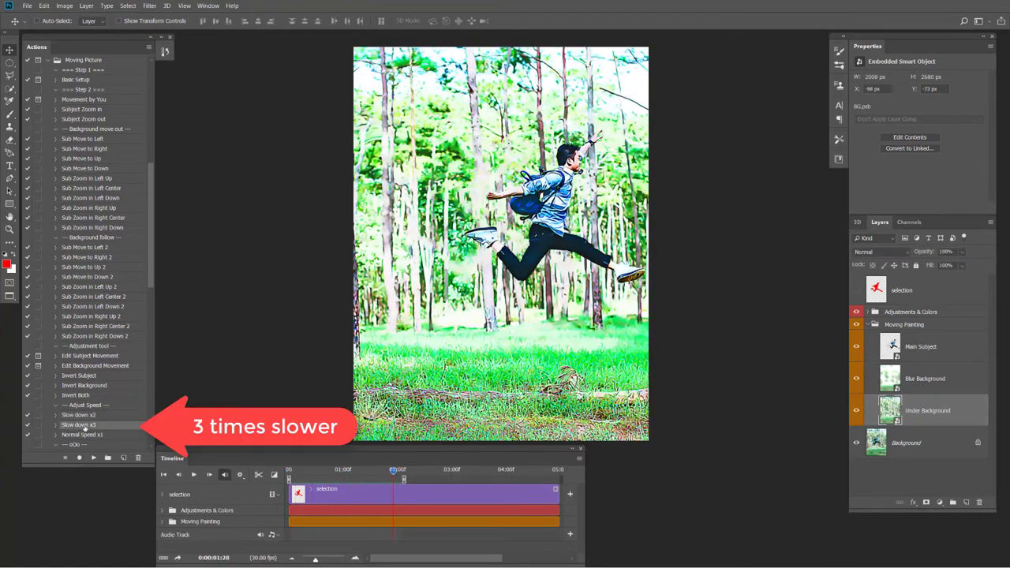
pyautogui.click(193, 474)
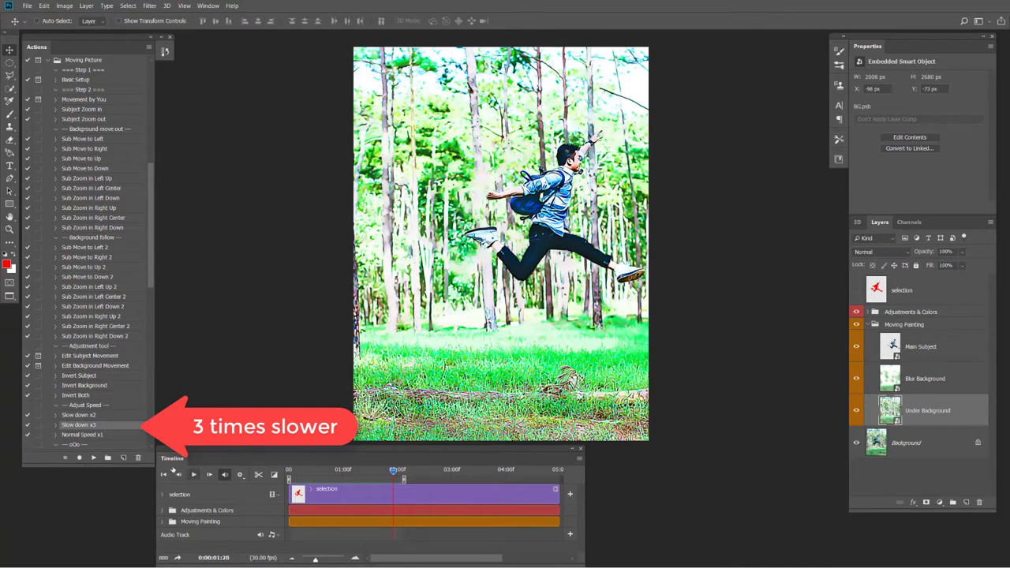
pyautogui.click(93, 458)
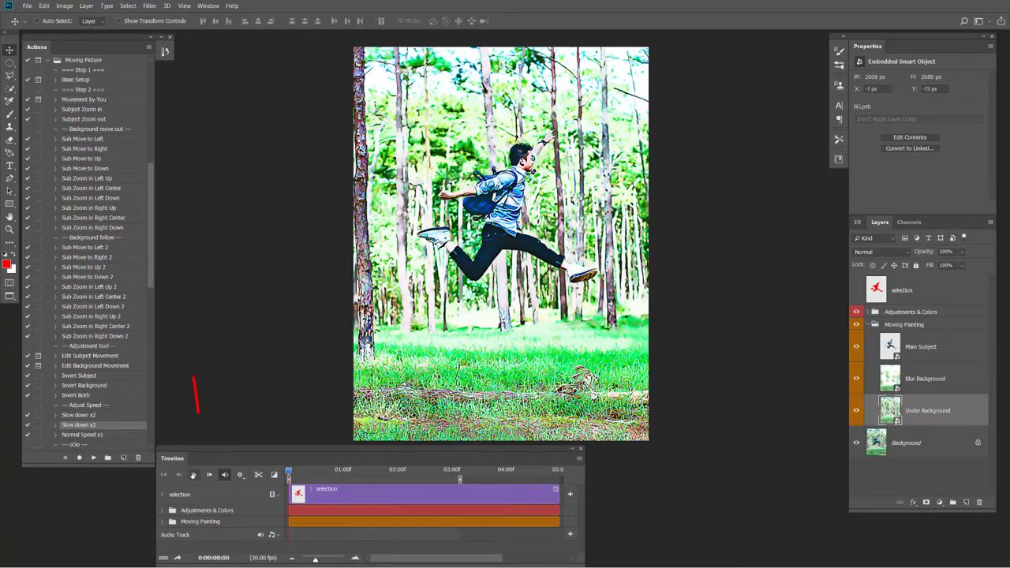
pyautogui.click(194, 474)
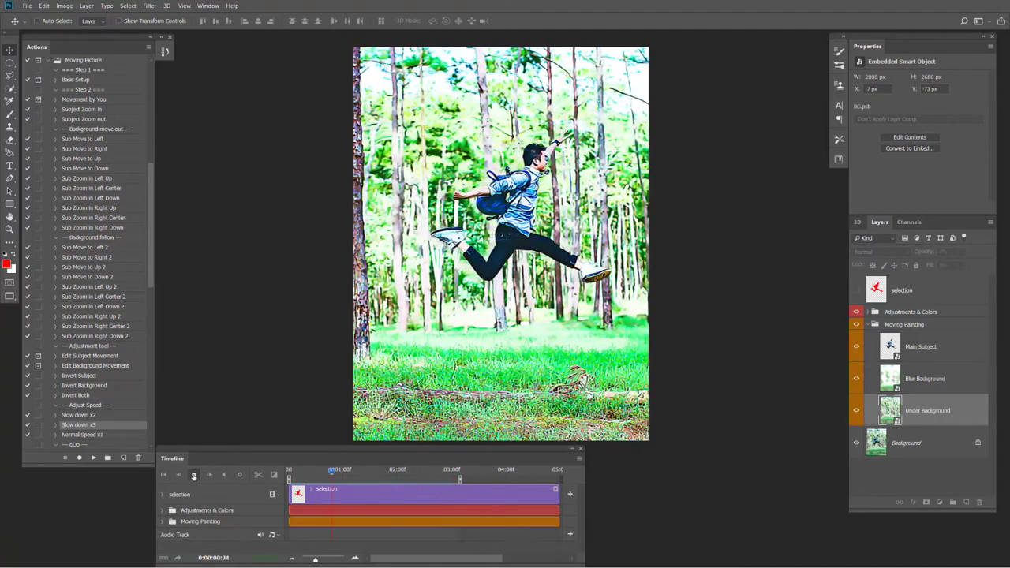
pyautogui.click(193, 475)
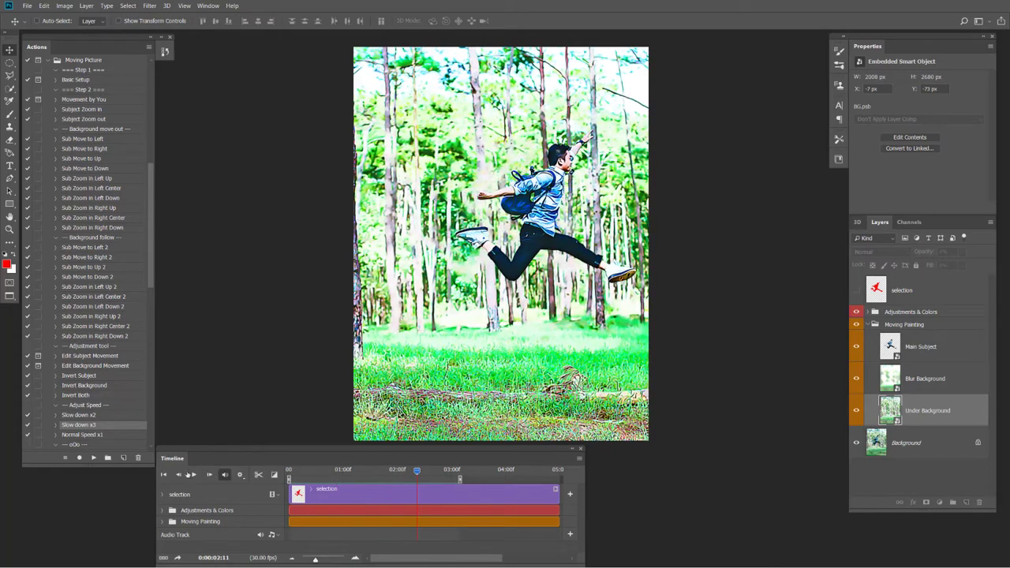
# Apply Normal Speed x1 and preview the animation at its original pace
pyautogui.click(82, 435)
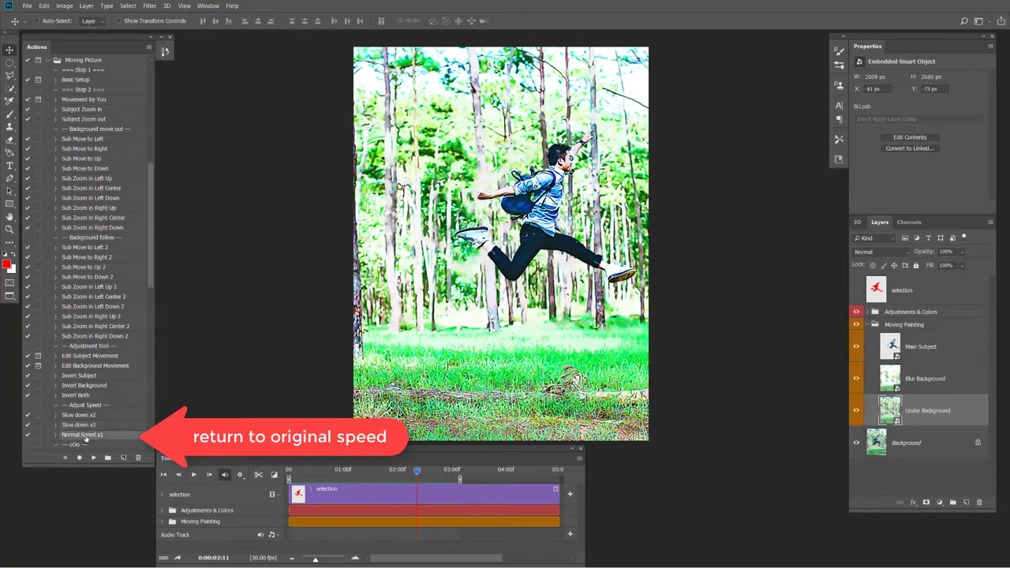
pyautogui.click(93, 457)
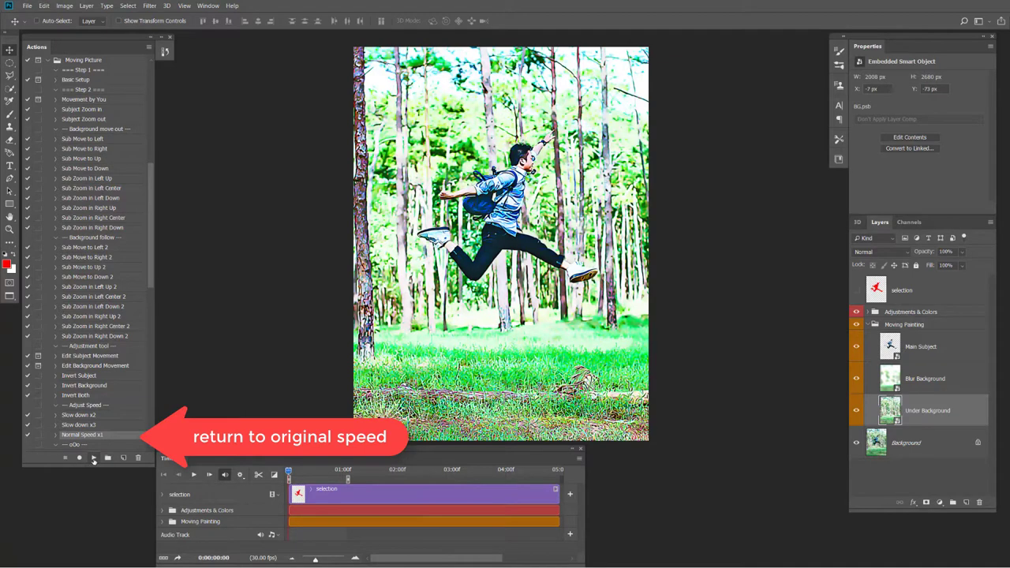
pyautogui.click(193, 476)
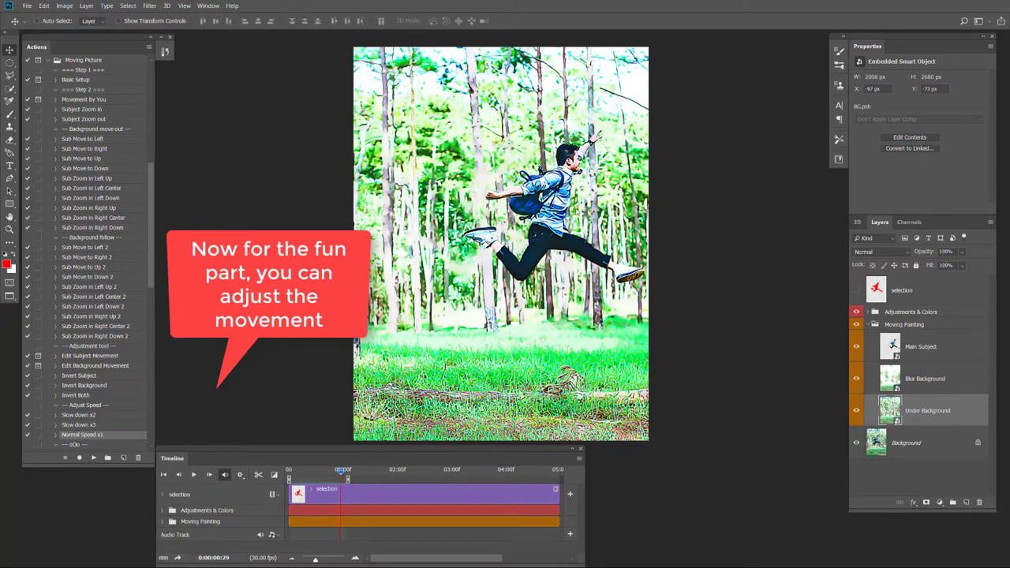
# Run Edit Subject Movement, setting the man's start pose near the lower-left edge, tilted about 9°
pyautogui.click(84, 357)
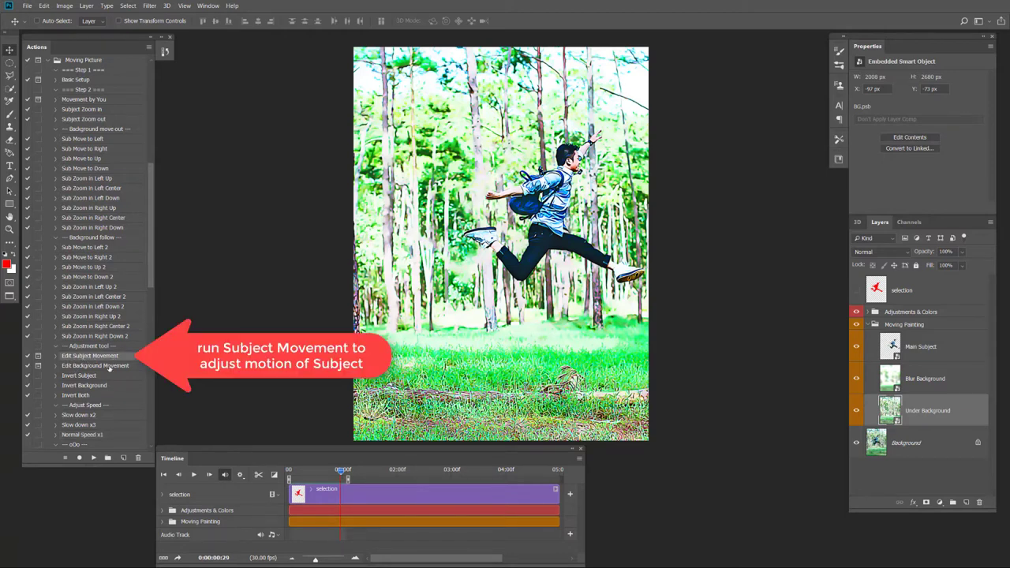
pyautogui.click(94, 458)
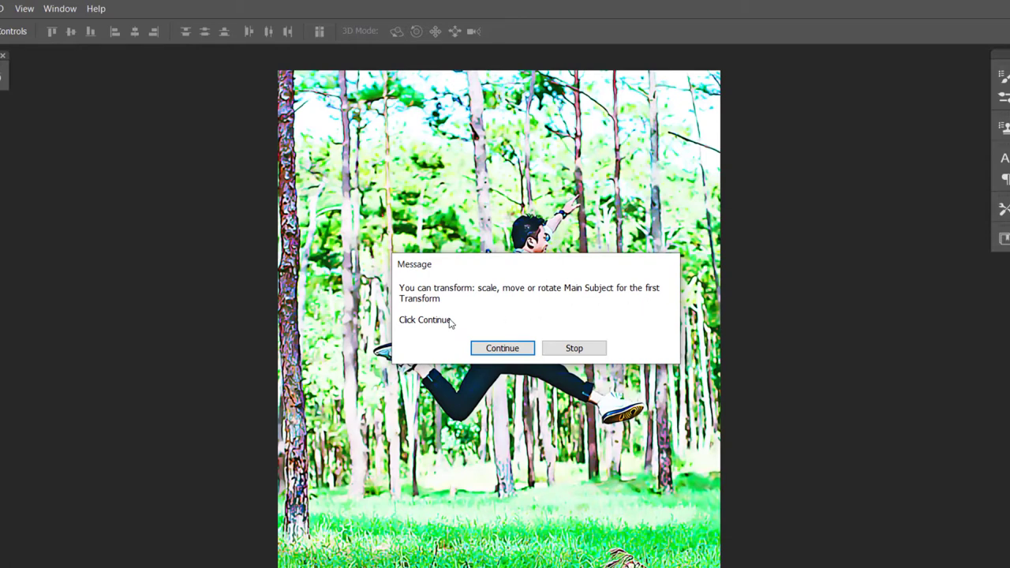
pyautogui.click(483, 350)
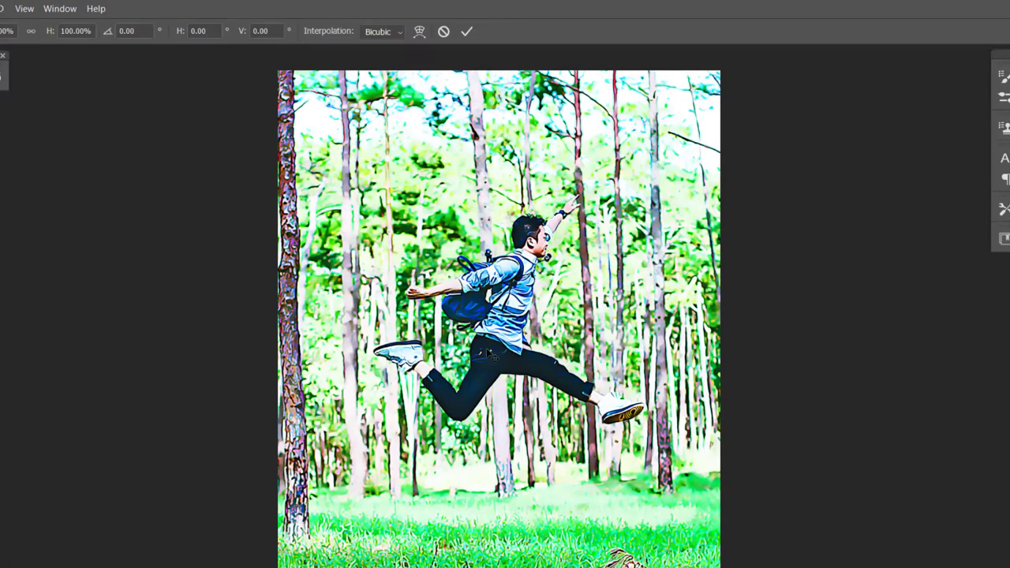
pyautogui.moveTo(577, 325)
pyautogui.mouseDown()
pyautogui.moveTo(388, 328)
pyautogui.moveTo(392, 484)
pyautogui.mouseUp()
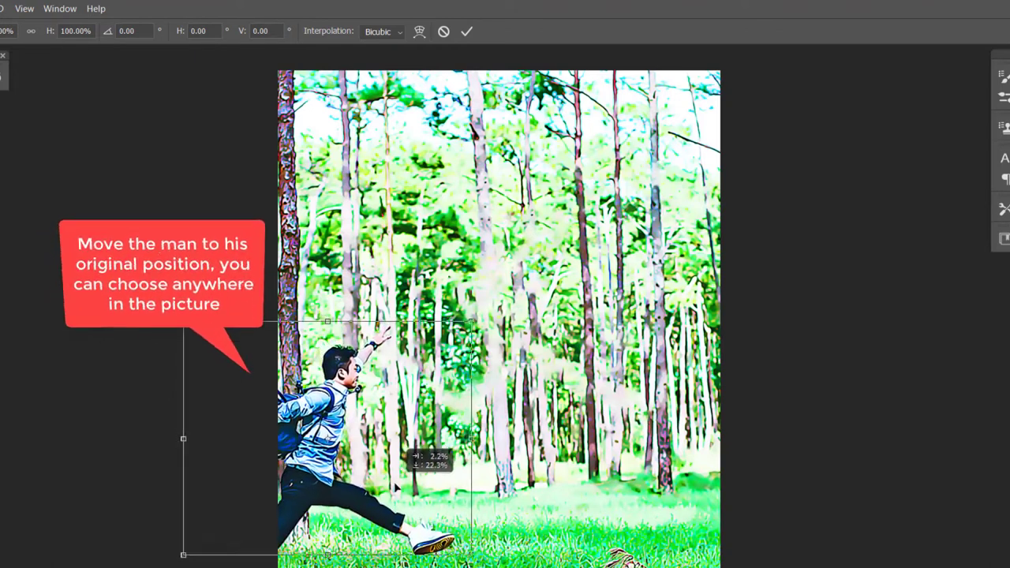
pyautogui.moveTo(392, 484); pyautogui.dragTo(395, 487)
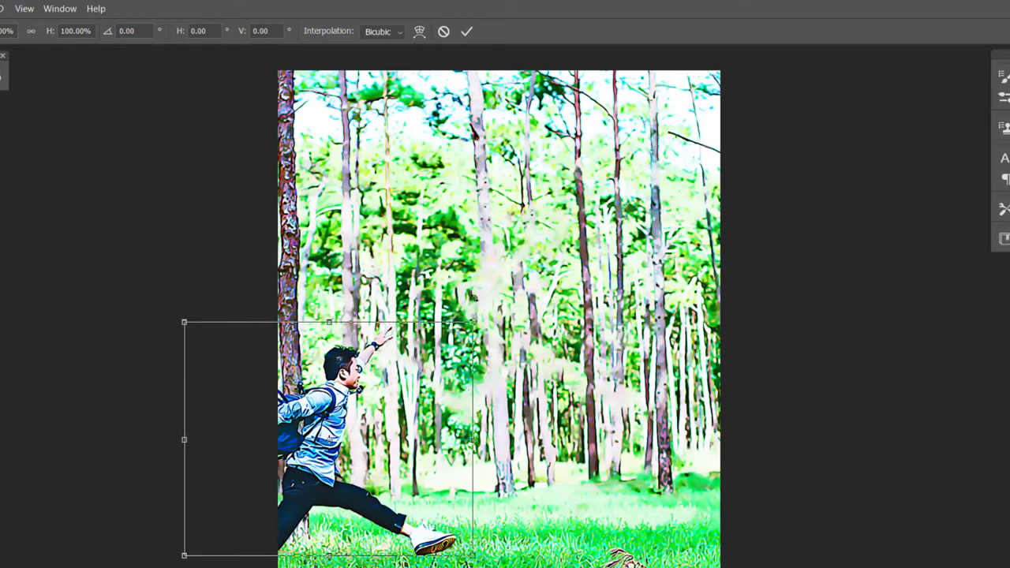
pyautogui.moveTo(473, 296); pyautogui.dragTo(450, 274)
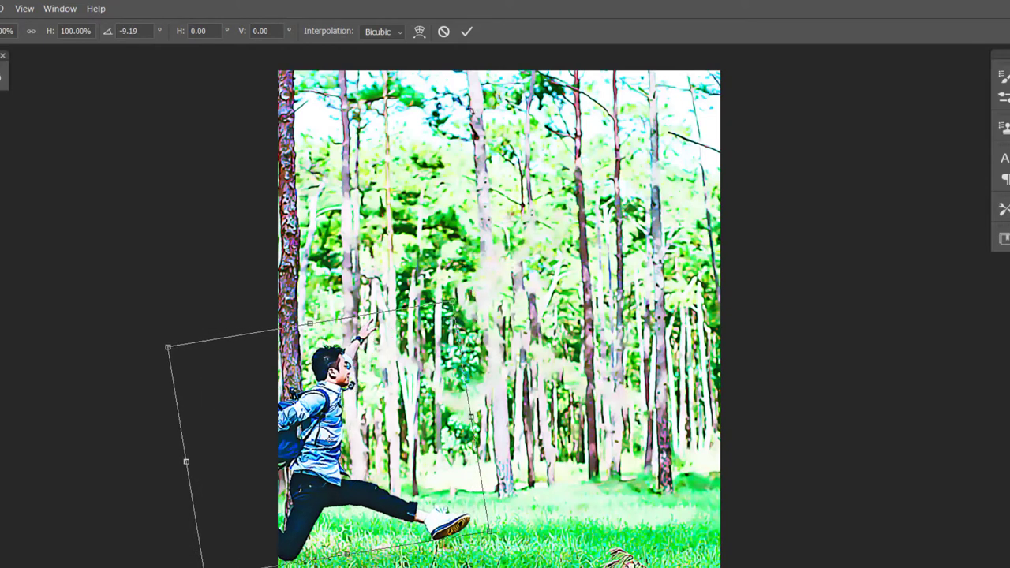
pyautogui.click(467, 33)
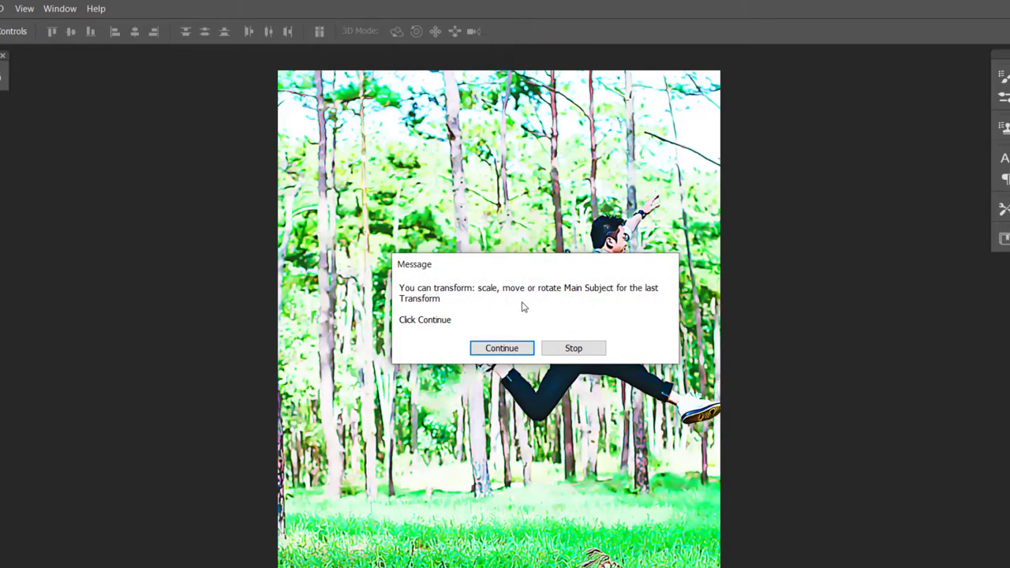
# Set the man's end pose rotated about 7.63°, enlarged to about 104%, at the right edge
pyautogui.click(502, 348)
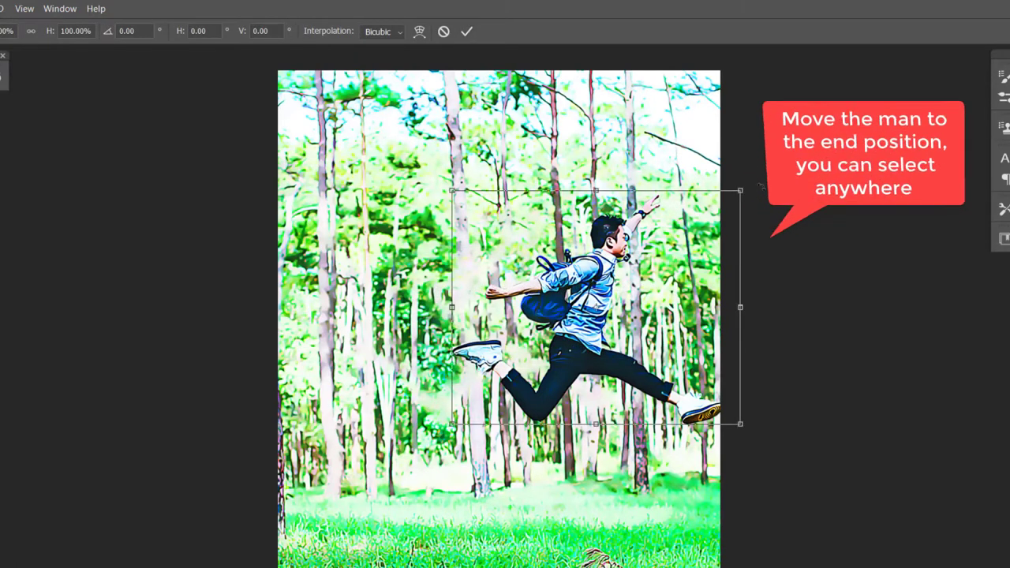
pyautogui.moveTo(758, 186); pyautogui.dragTo(734, 222)
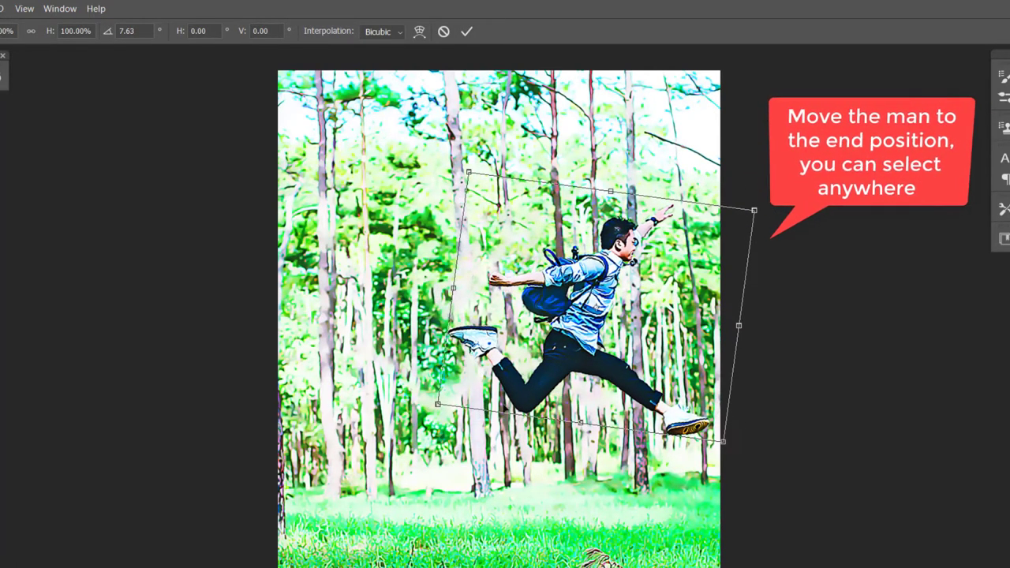
pyautogui.moveTo(438, 404); pyautogui.dragTo(426, 411)
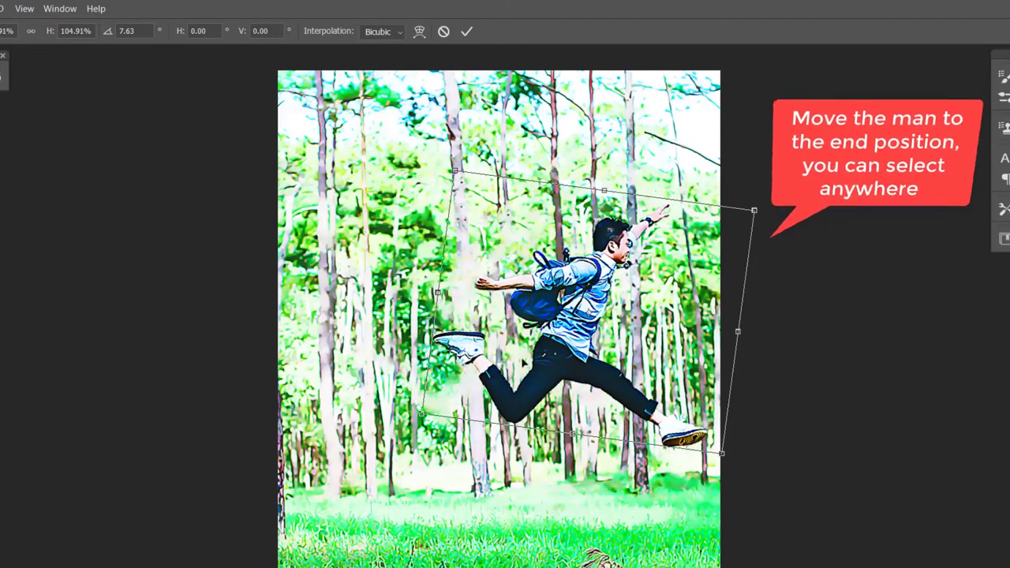
pyautogui.moveTo(573, 355); pyautogui.dragTo(741, 218)
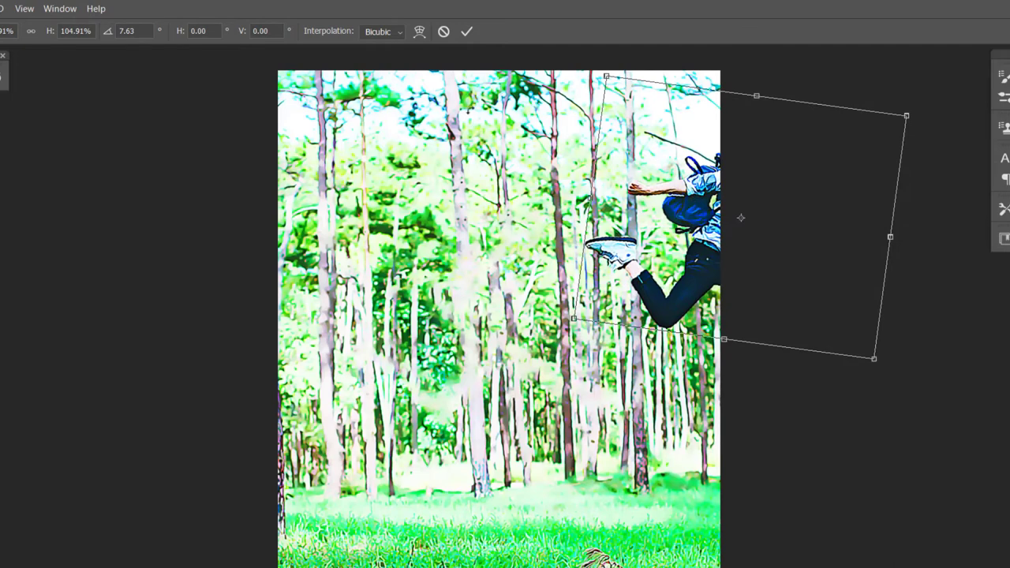
pyautogui.click(466, 31)
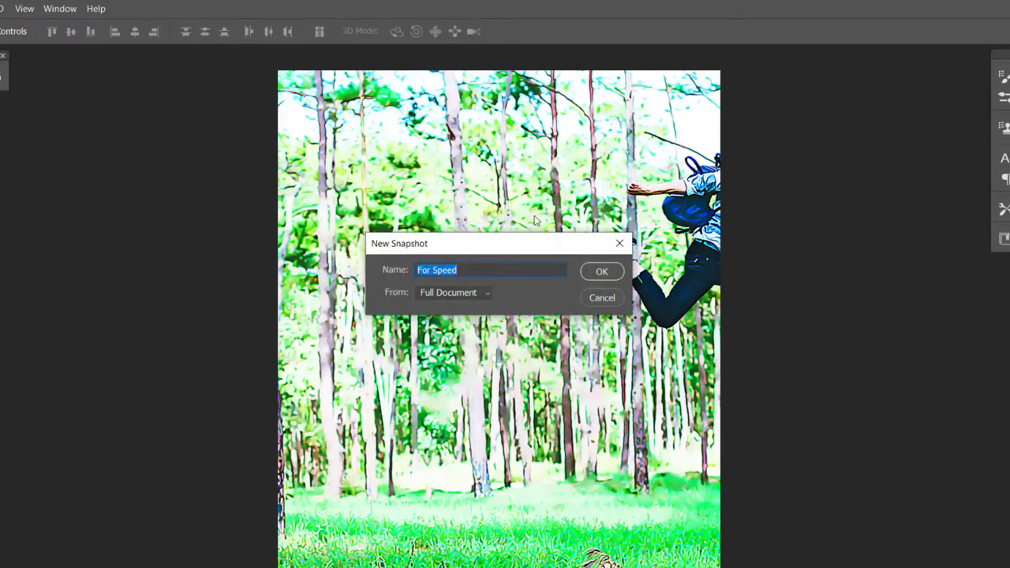
# Replace the For Speed snapshot and preview the new subject motion
pyautogui.click(601, 272)
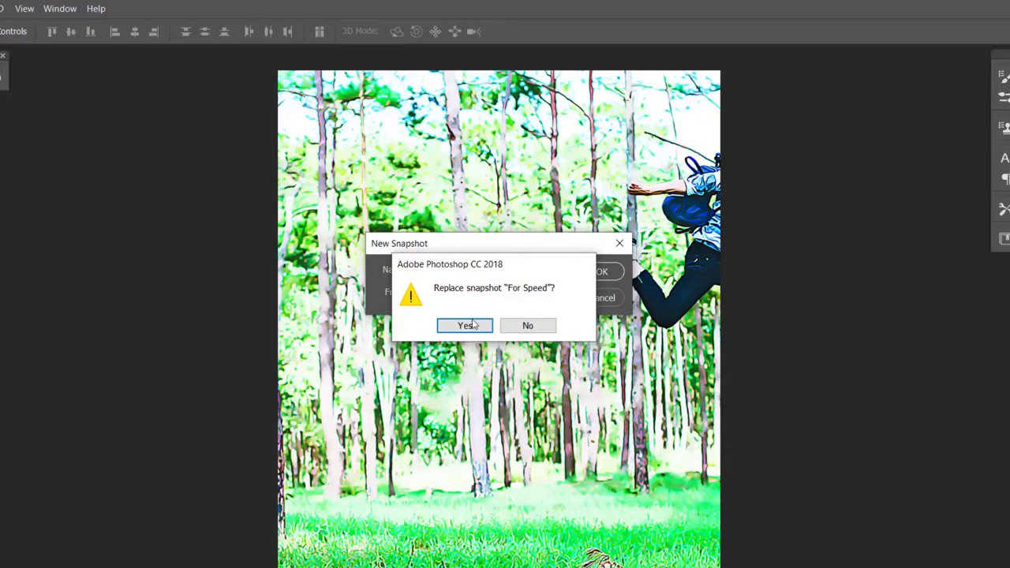
pyautogui.click(471, 326)
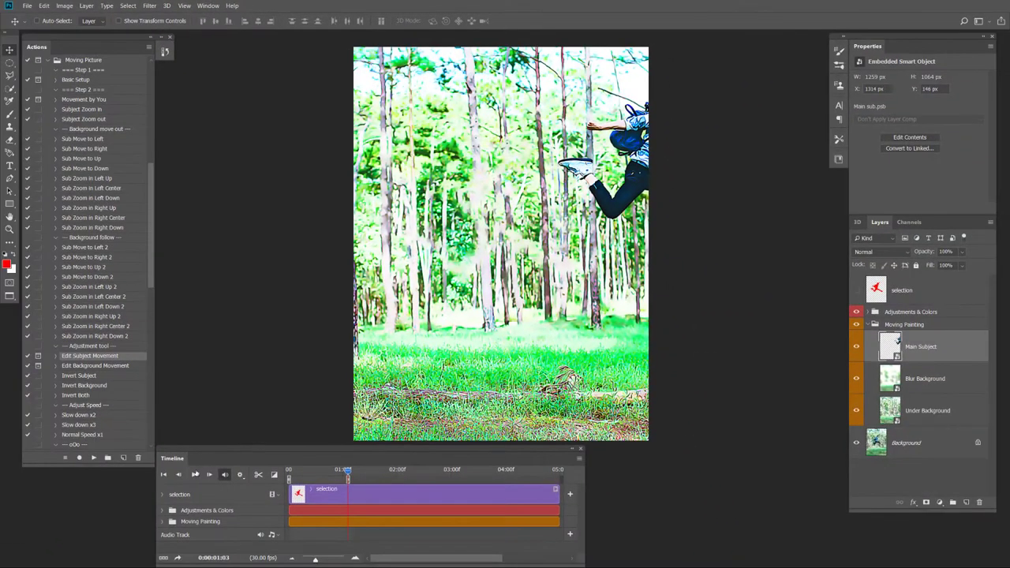
pyautogui.click(194, 474)
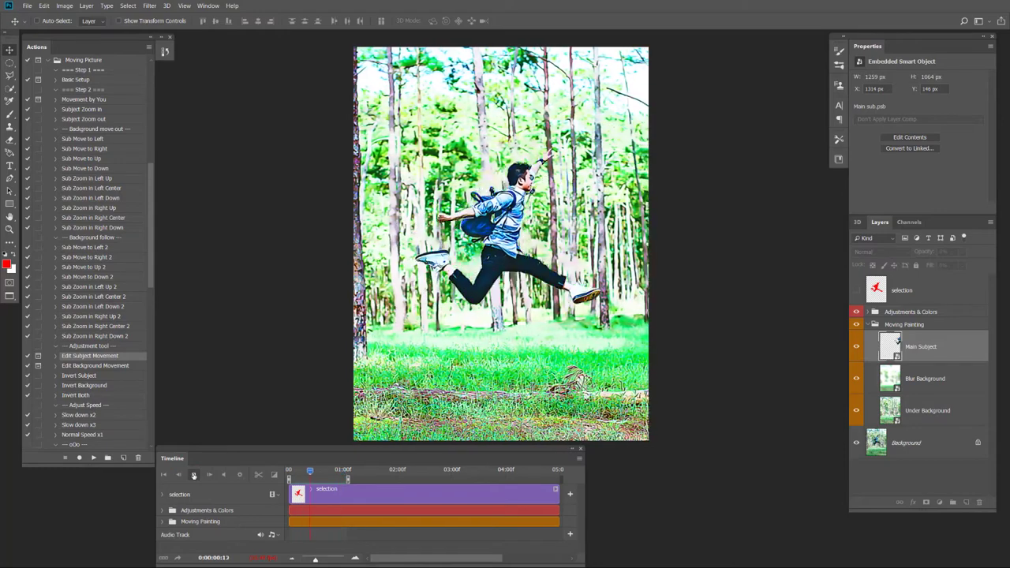
pyautogui.click(194, 474)
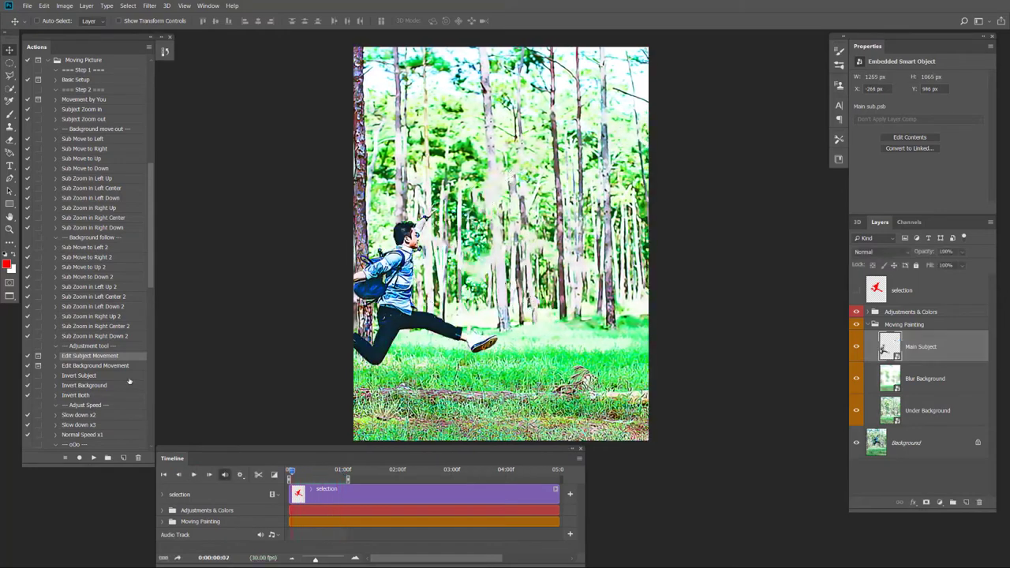
pyautogui.click(102, 367)
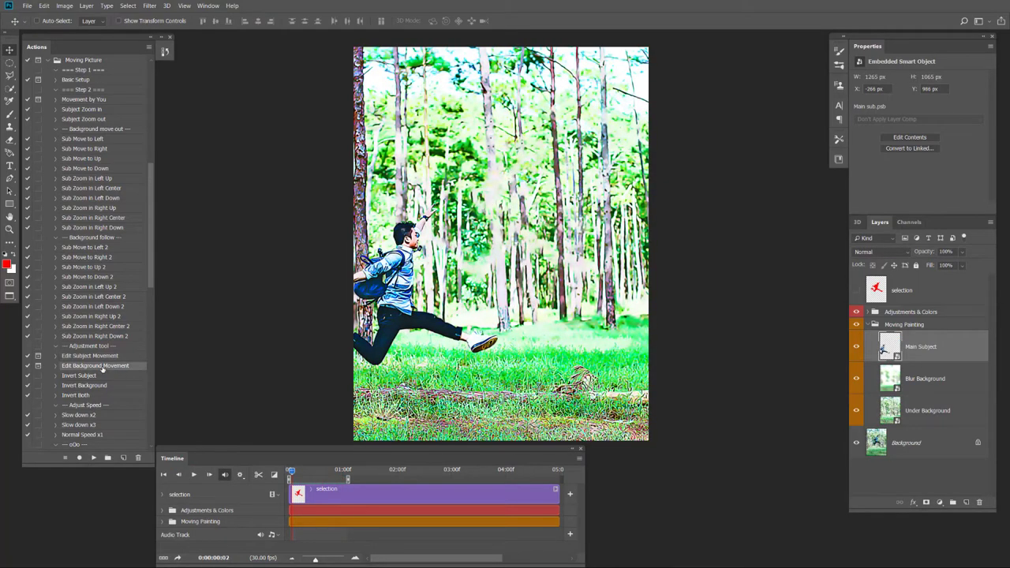
# Run Edit Background Movement and widen the forest background for its starting position
pyautogui.click(94, 459)
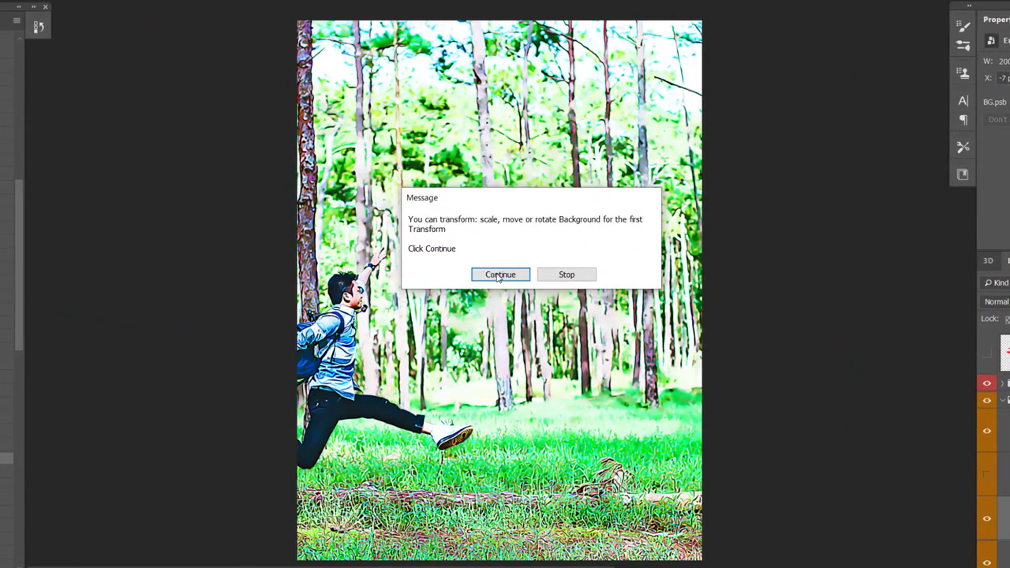
pyautogui.click(498, 277)
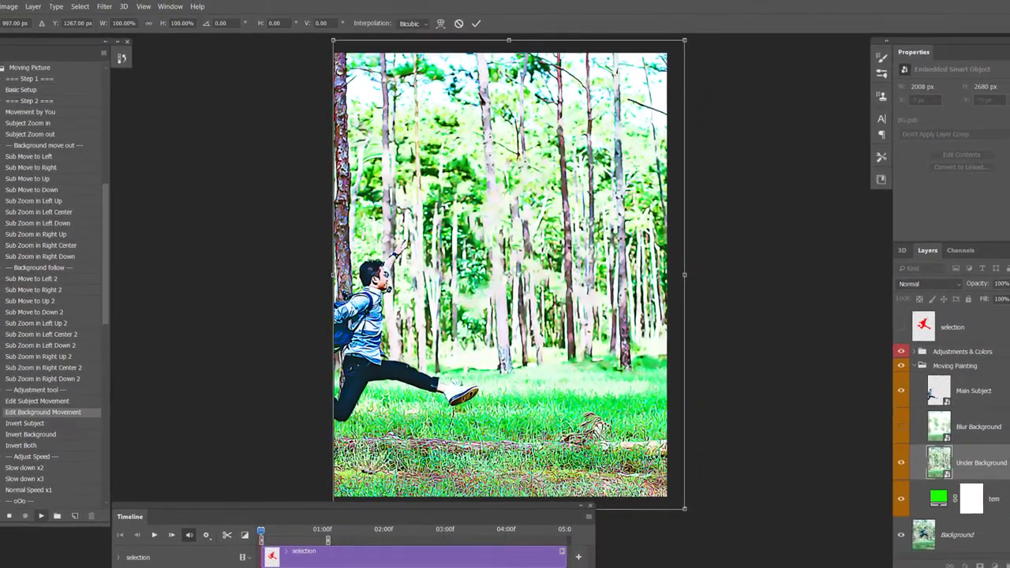
pyautogui.moveTo(685, 509); pyautogui.dragTo(811, 520)
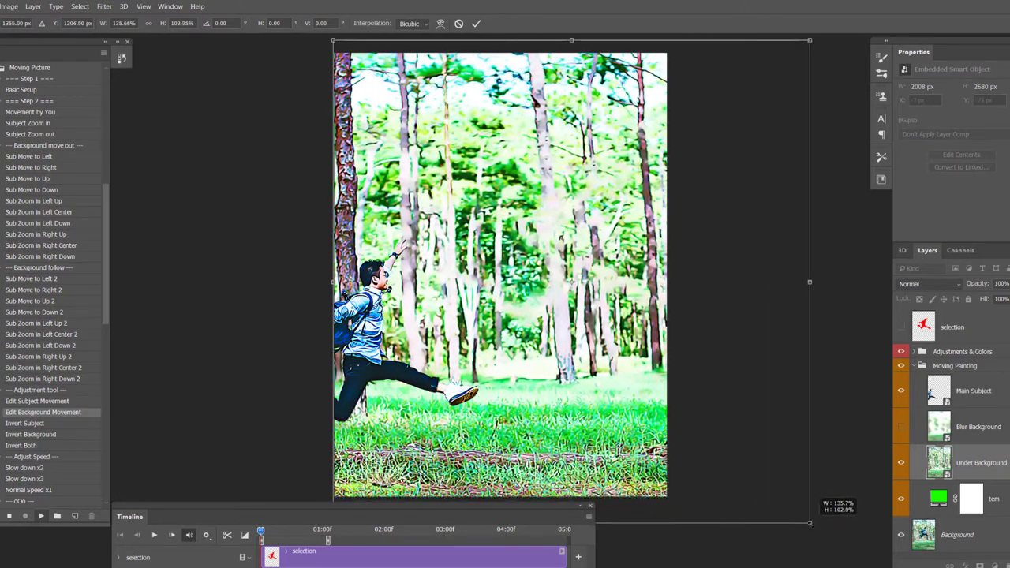
pyautogui.moveTo(811, 520); pyautogui.dragTo(825, 524)
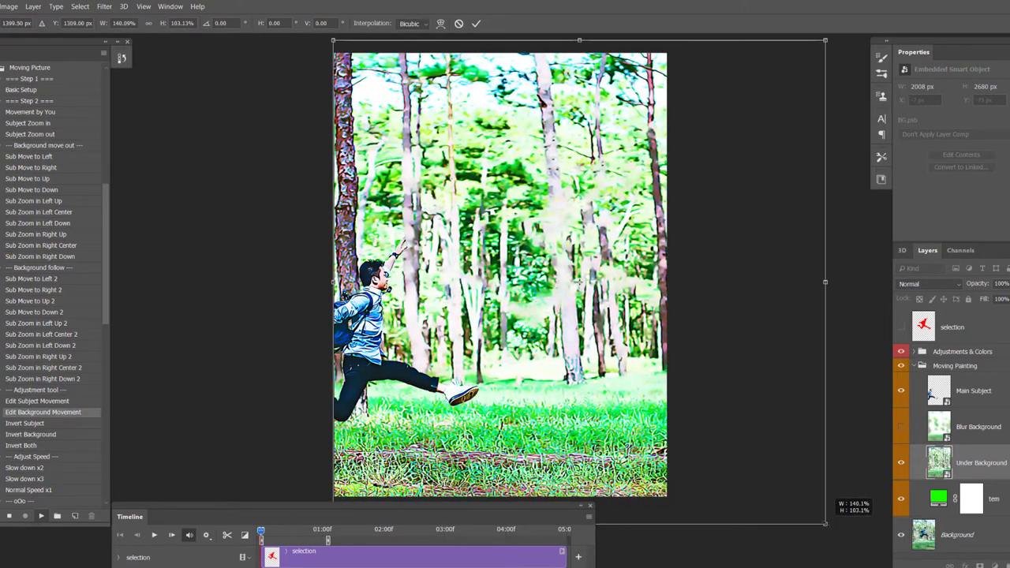
pyautogui.click(476, 23)
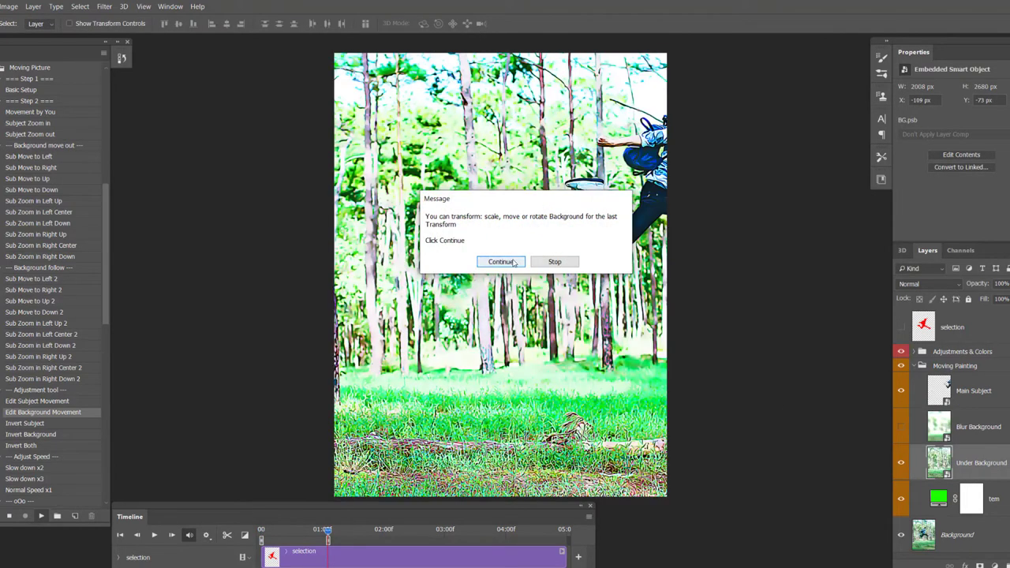
# Stretch the background wider to the left for its ending position
pyautogui.click(517, 262)
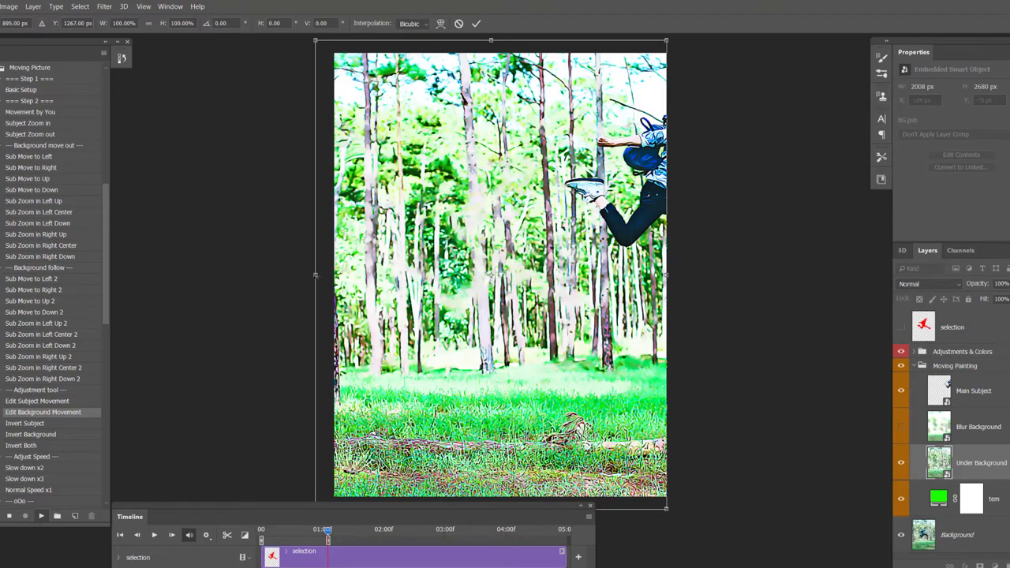
pyautogui.moveTo(315, 275); pyautogui.dragTo(191, 273)
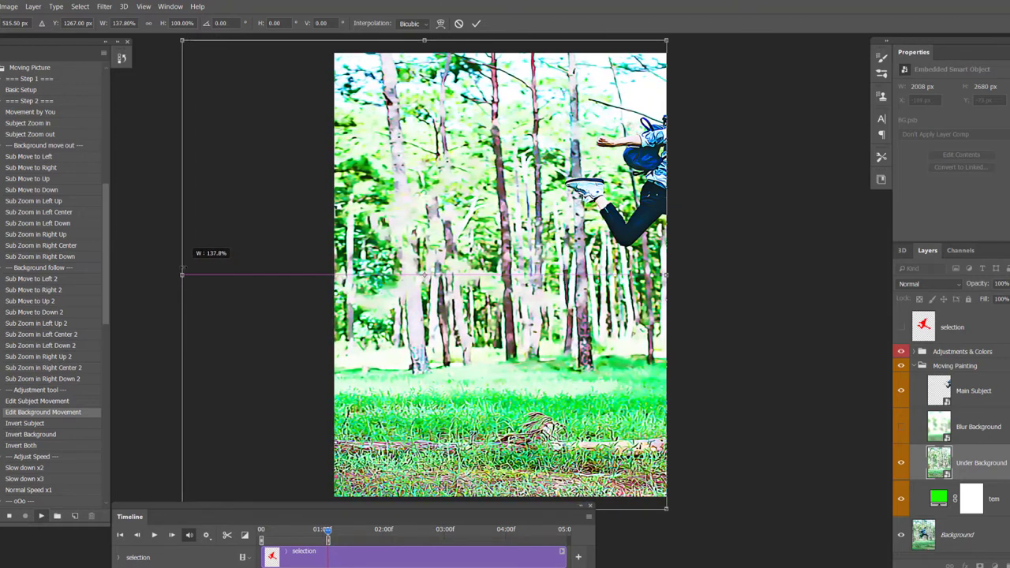
pyautogui.moveTo(191, 274); pyautogui.dragTo(182, 274)
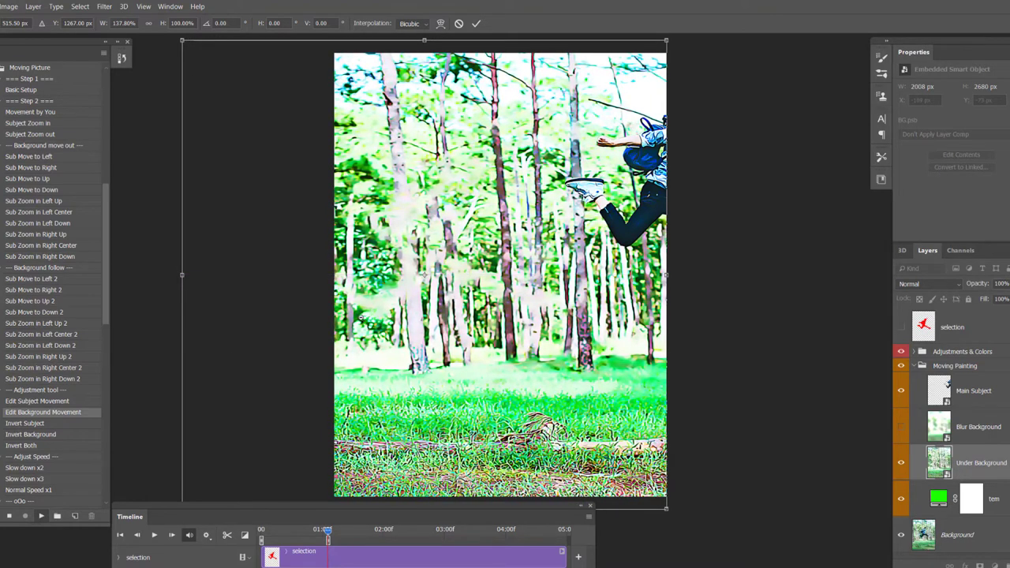
pyautogui.scroll(-1, 359, 318)
pyautogui.moveTo(218, 471); pyautogui.dragTo(209, 472)
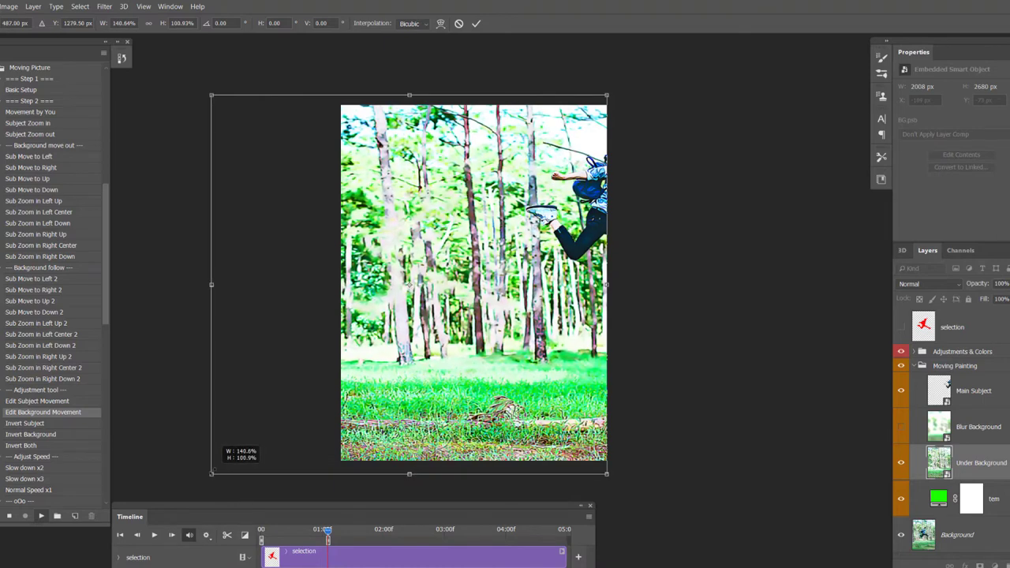
pyautogui.click(478, 26)
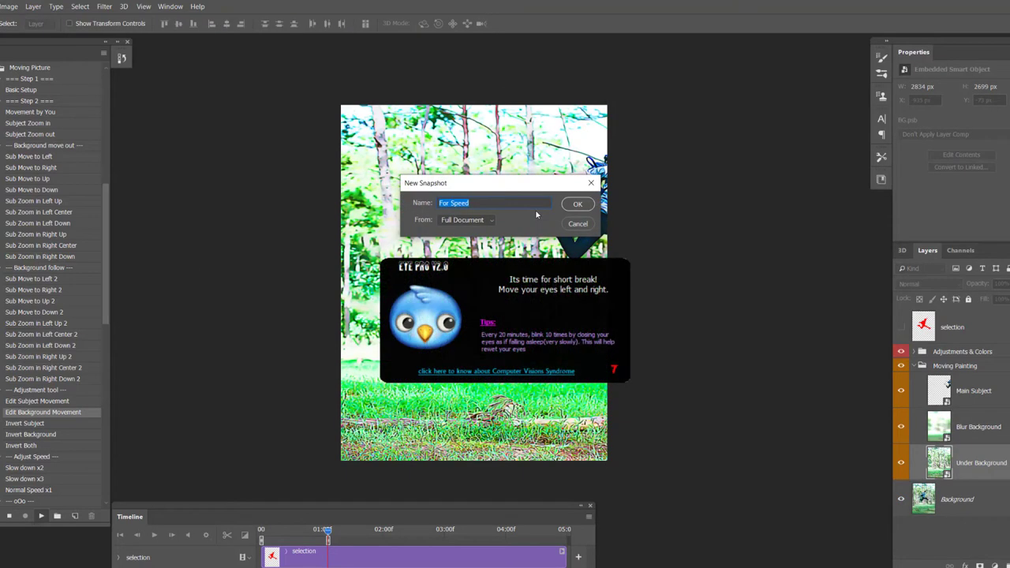
# Replace the For Speed snapshot and play the animation
pyautogui.click(577, 203)
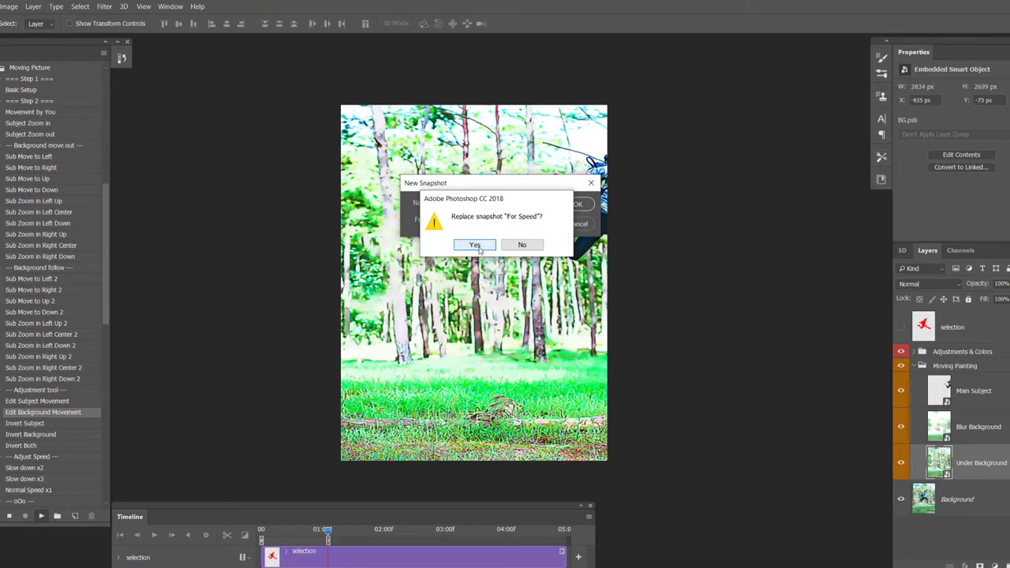
pyautogui.click(477, 246)
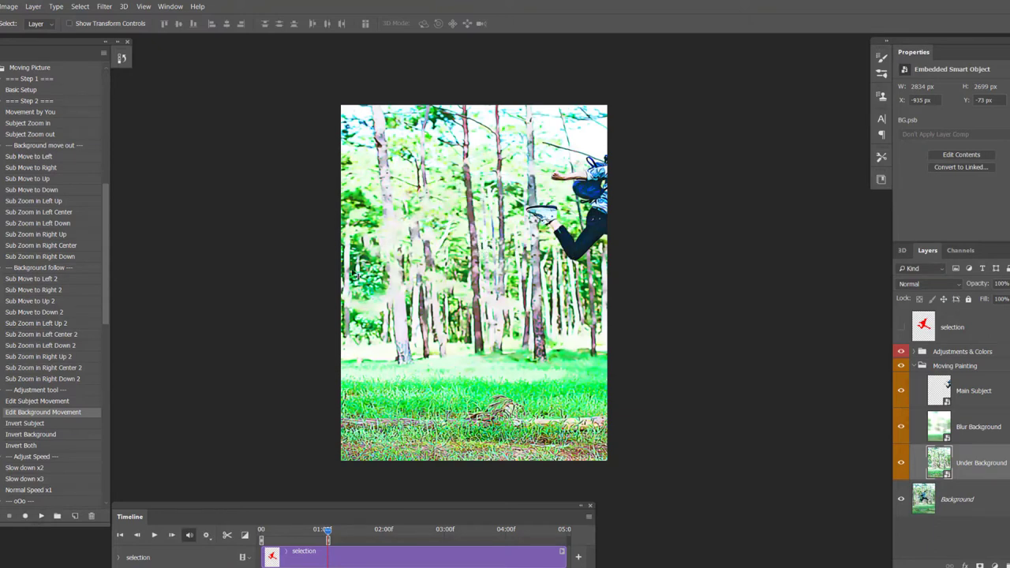
pyautogui.click(153, 536)
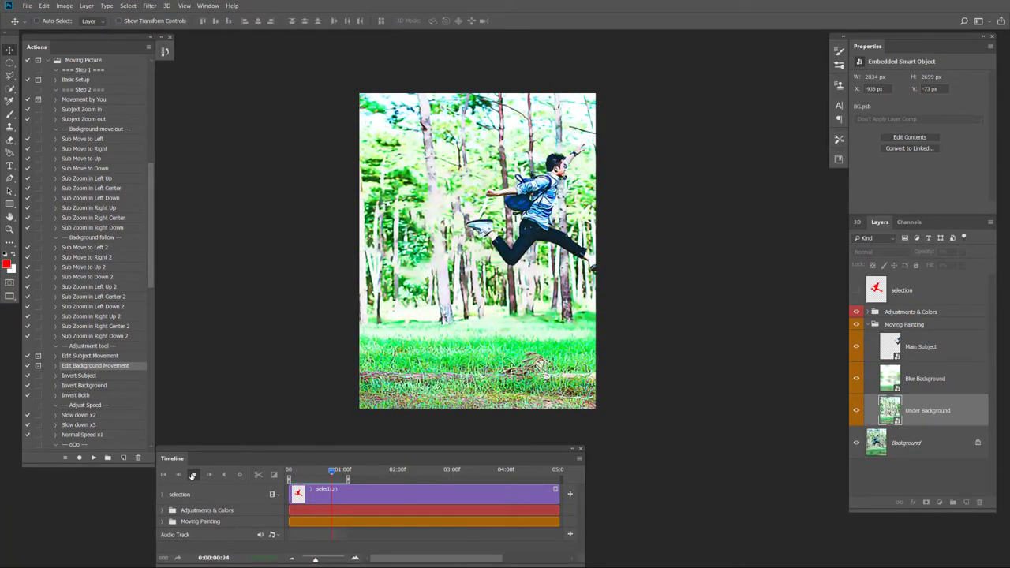
# Stop playback, apply the Slow down x2 action and preview the half-speed animation
pyautogui.click(191, 476)
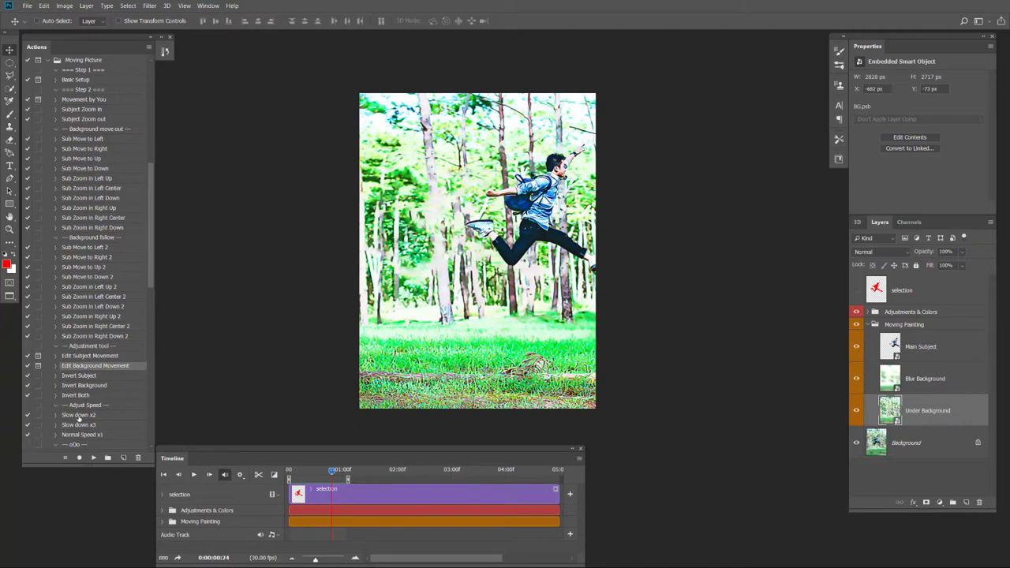
pyautogui.click(79, 415)
pyautogui.click(94, 458)
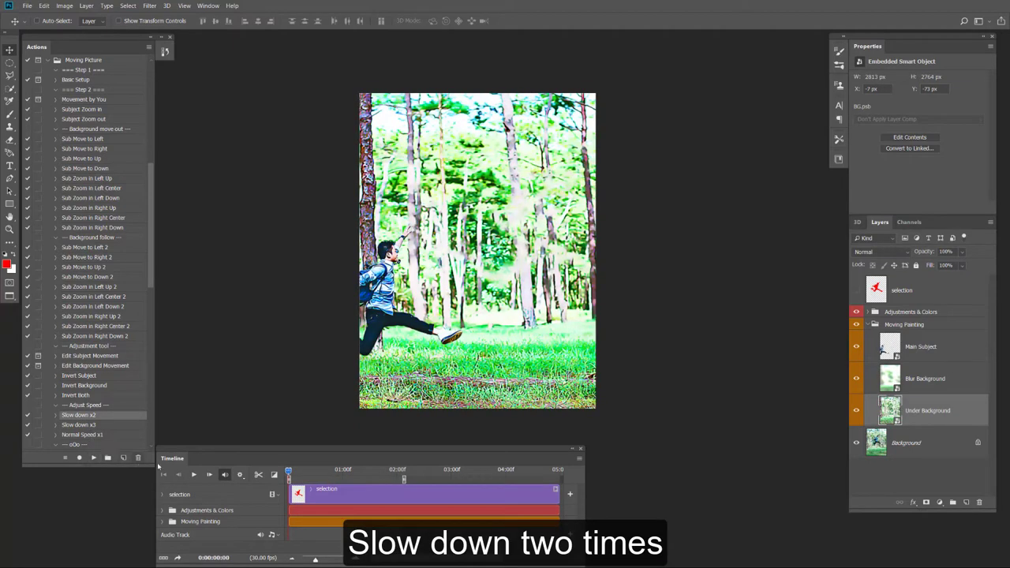
pyautogui.click(195, 475)
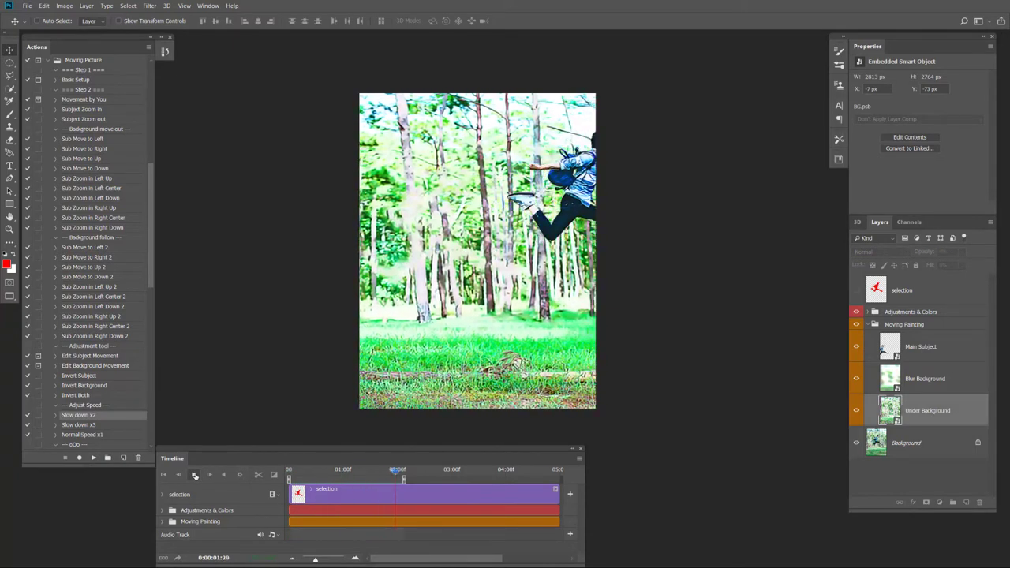
# Restore the animation with Normal Speed x1 and play it on the timeline
pyautogui.click(79, 435)
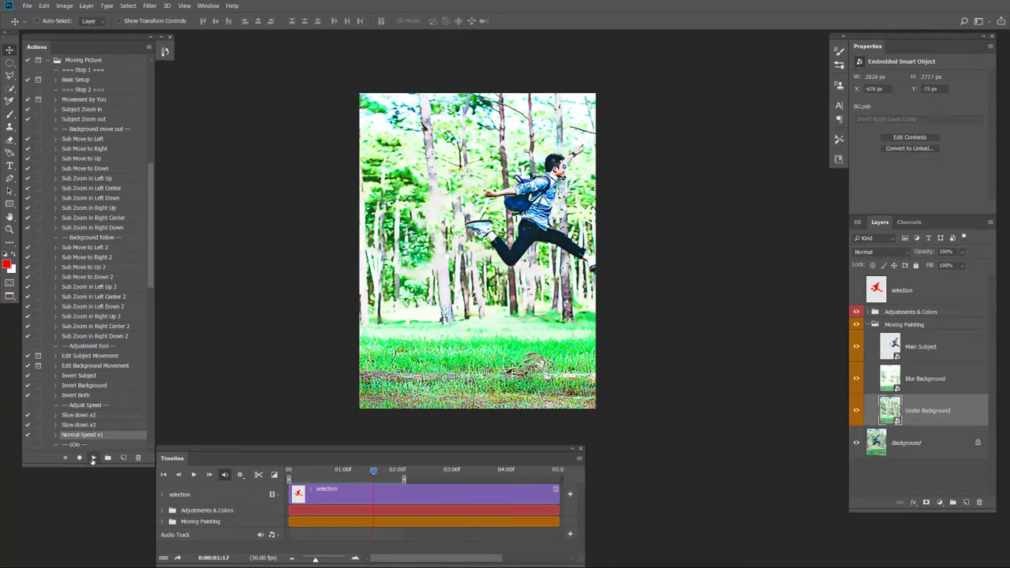
pyautogui.click(93, 457)
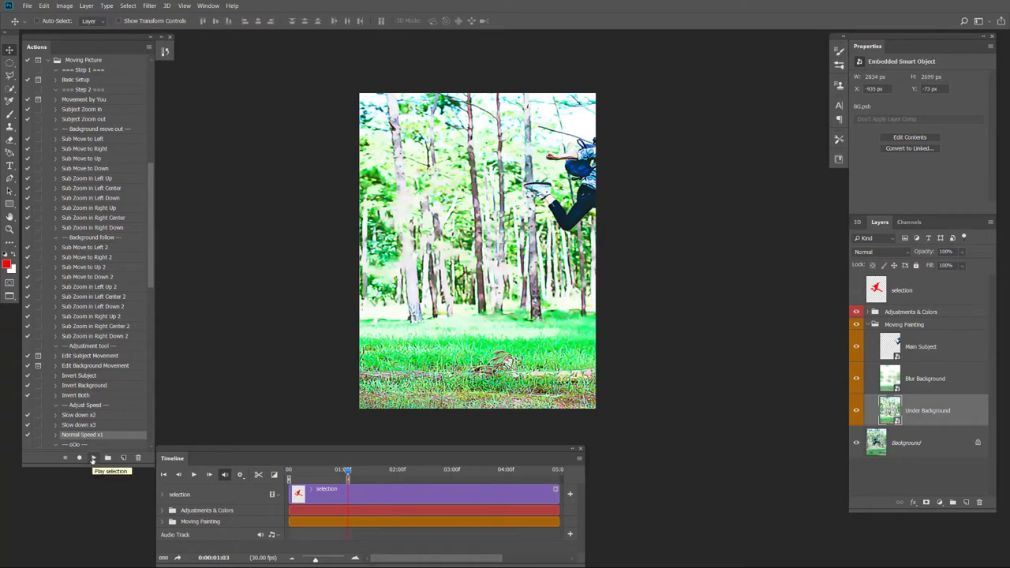
pyautogui.click(95, 457)
pyautogui.click(193, 474)
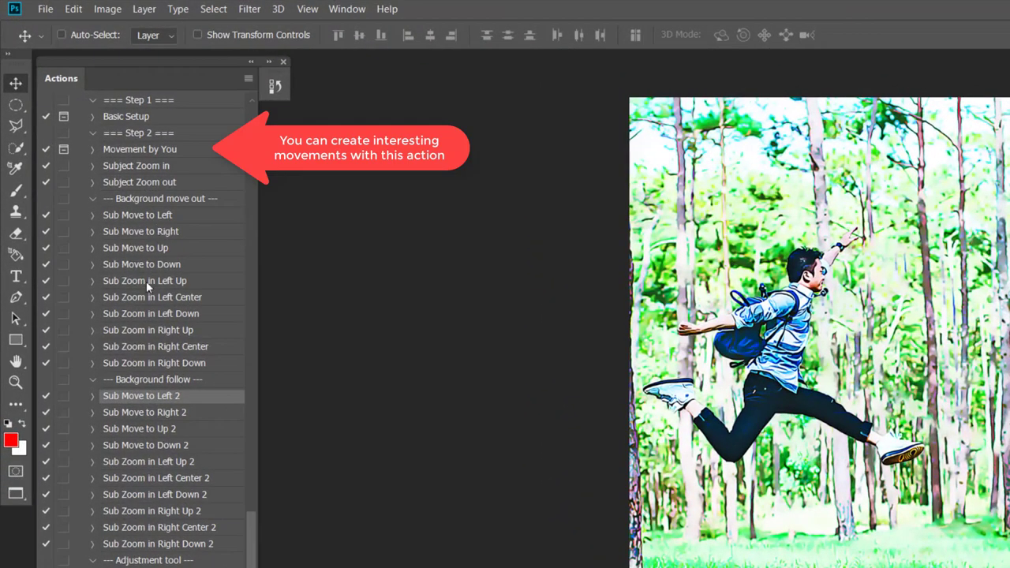
# Run the Movement by You action and continue past its first message
pyautogui.click(134, 155)
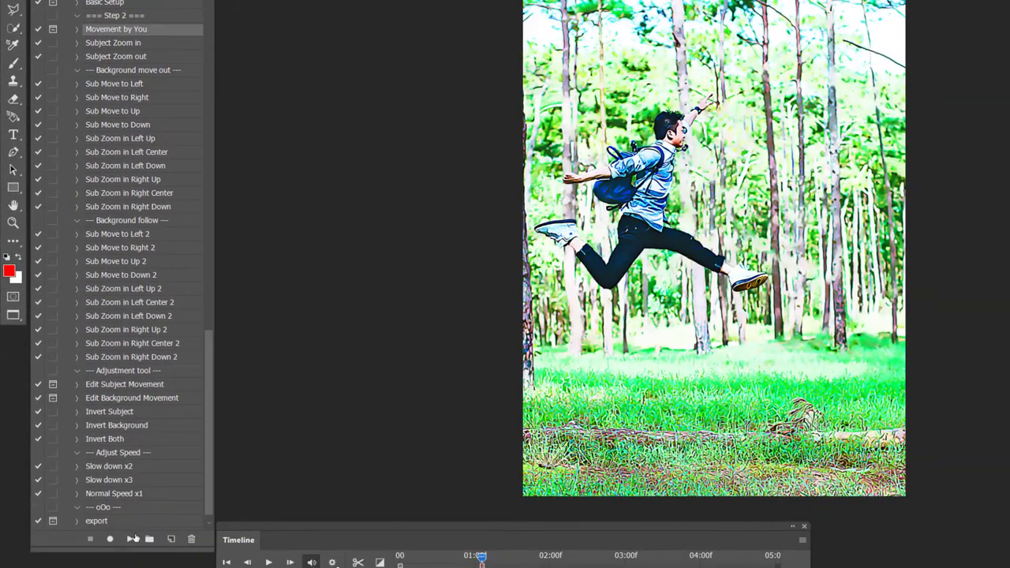
pyautogui.click(132, 539)
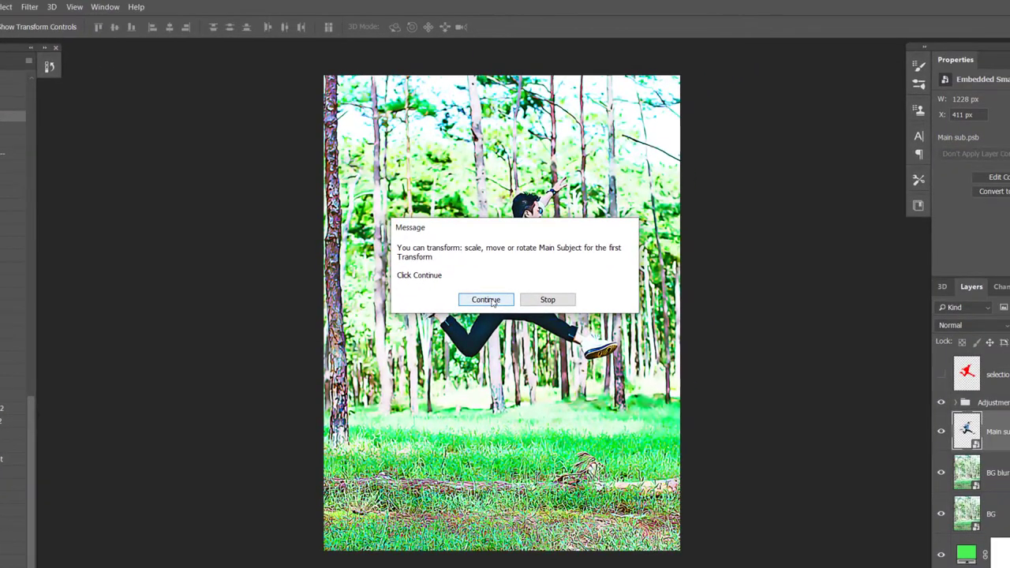
pyautogui.click(486, 300)
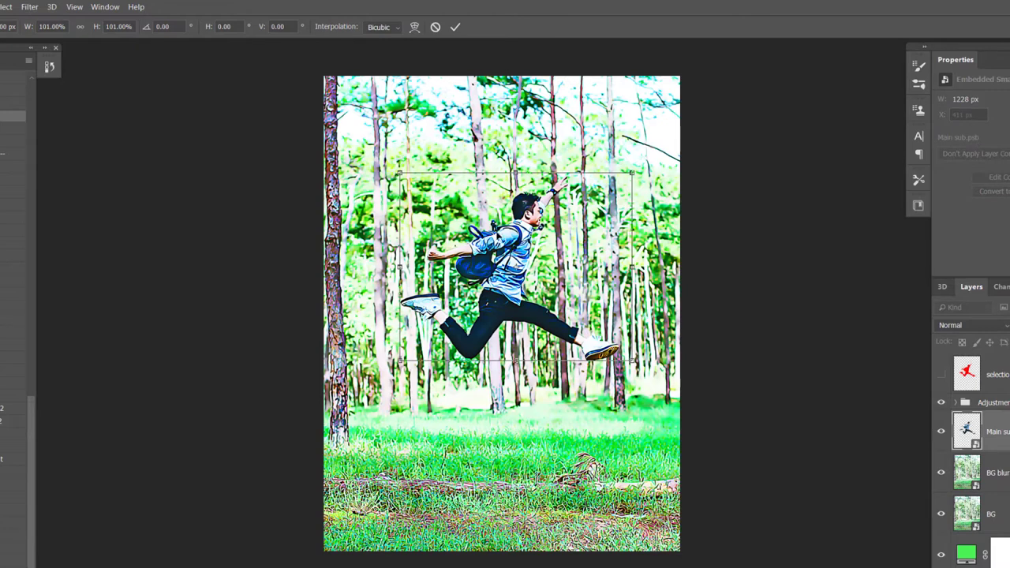
# Move the man left, tilt him about 30° counter-clockwise, scale to about 90%, and commit
pyautogui.moveTo(511, 199); pyautogui.dragTo(358, 207)
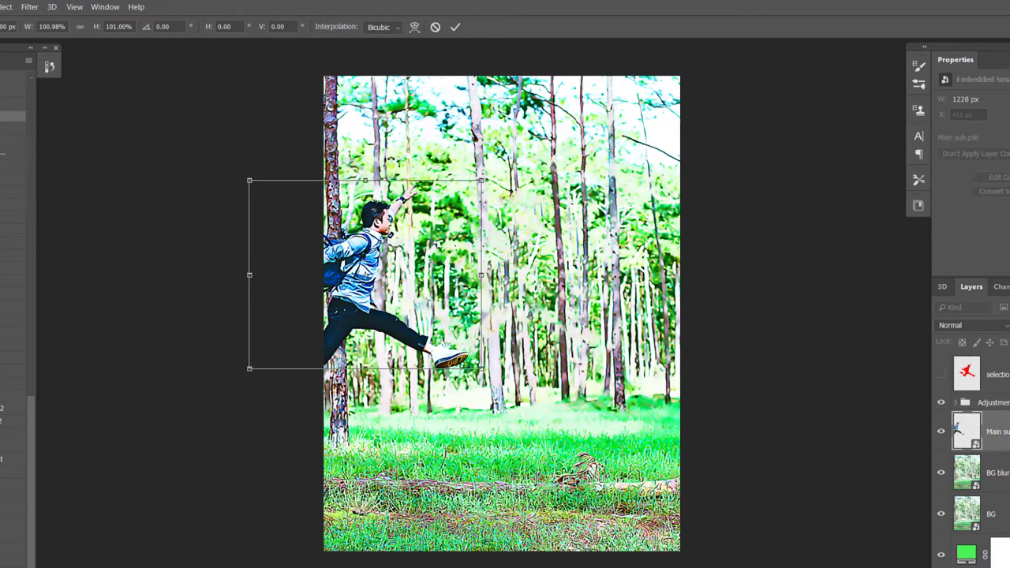
pyautogui.moveTo(426, 168); pyautogui.dragTo(348, 150)
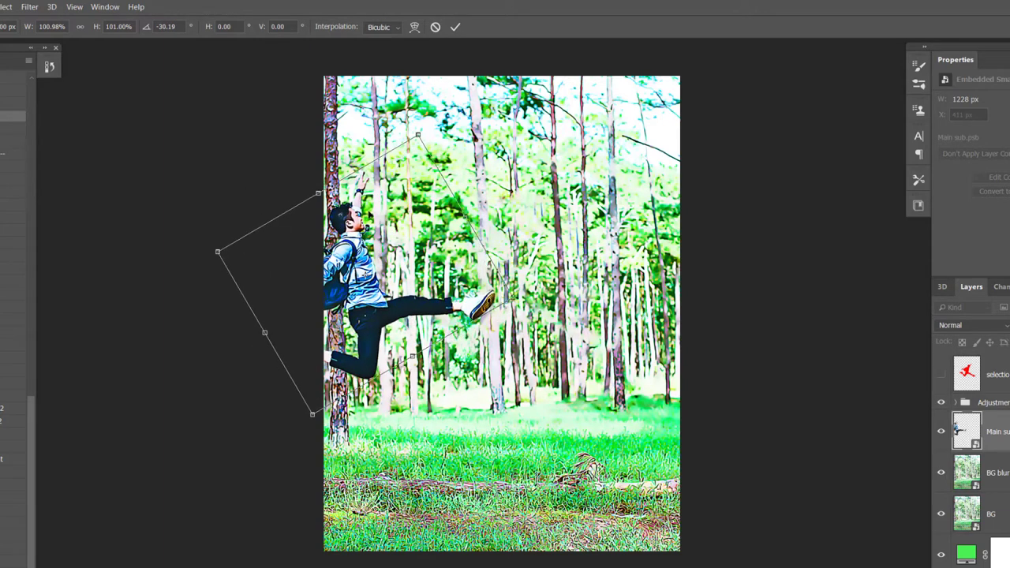
pyautogui.moveTo(369, 213)
pyautogui.mouseDown()
pyautogui.moveTo(359, 213)
pyautogui.moveTo(369, 183)
pyautogui.mouseUp()
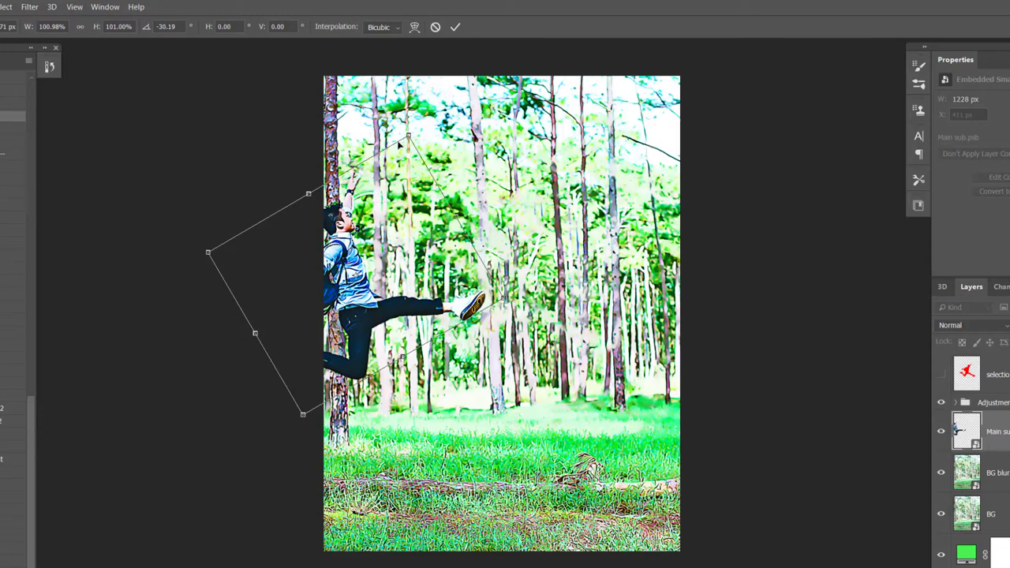
pyautogui.moveTo(410, 135); pyautogui.dragTo(403, 150)
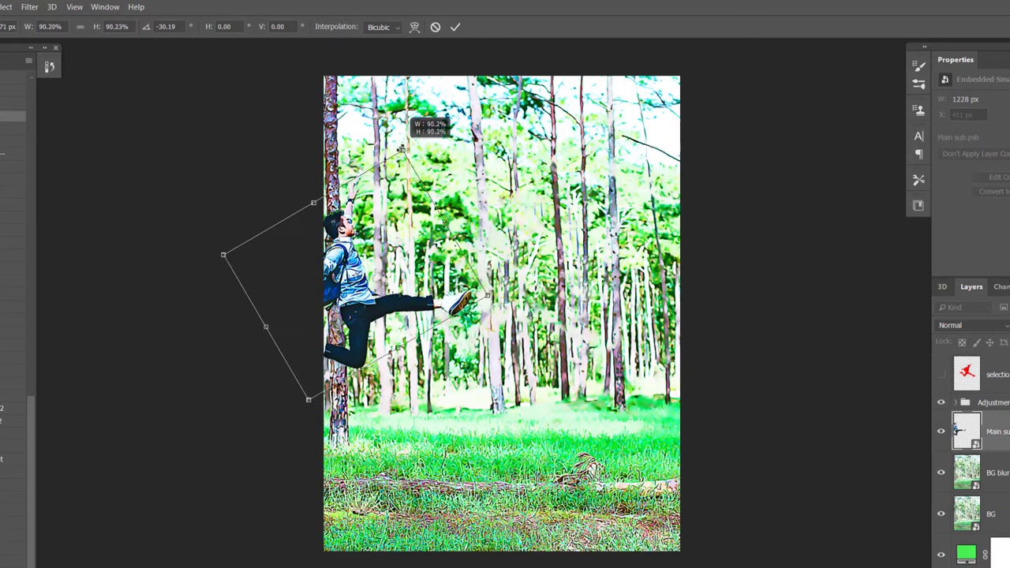
pyautogui.moveTo(375, 209); pyautogui.dragTo(366, 241)
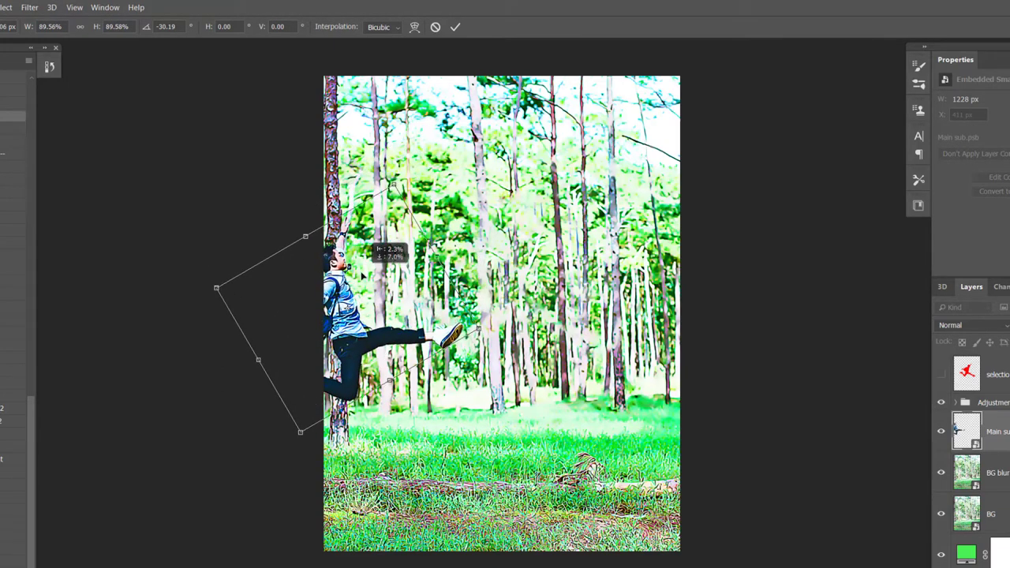
pyautogui.click(455, 27)
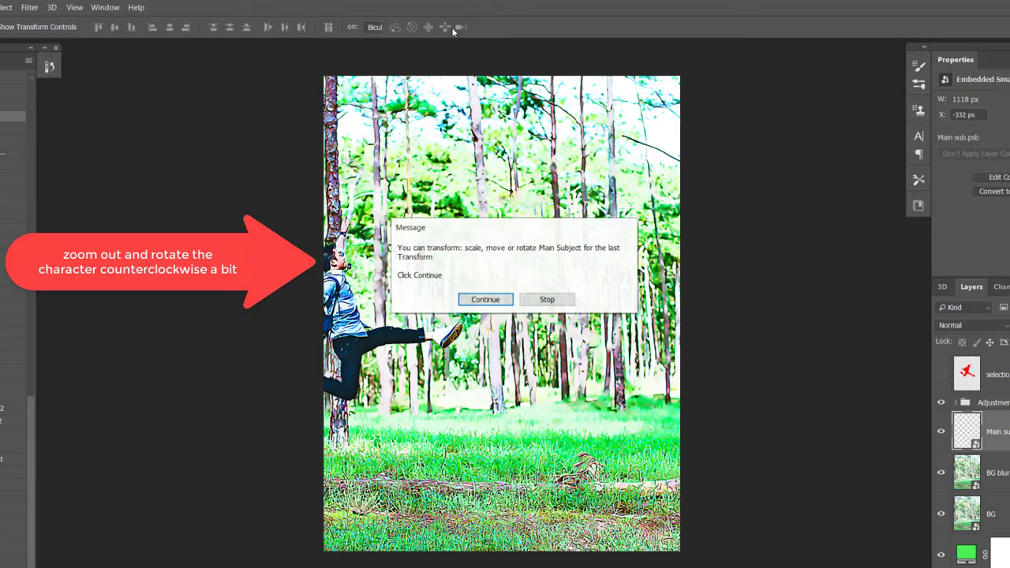
# Set the man's last position: flipped about 178°, pushed partly off the right edge, committed
pyautogui.click(485, 300)
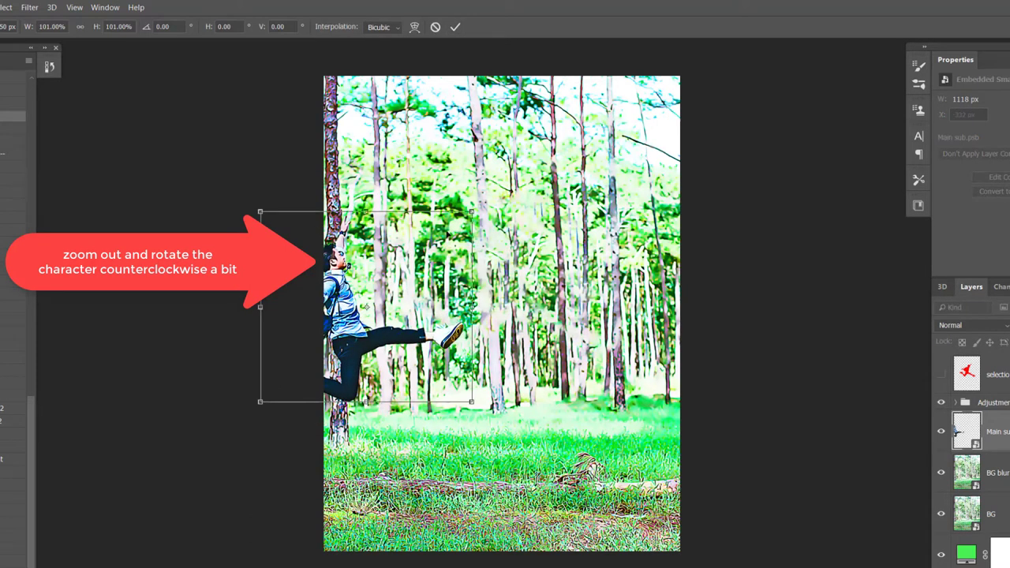
pyautogui.moveTo(365, 307); pyautogui.dragTo(625, 189)
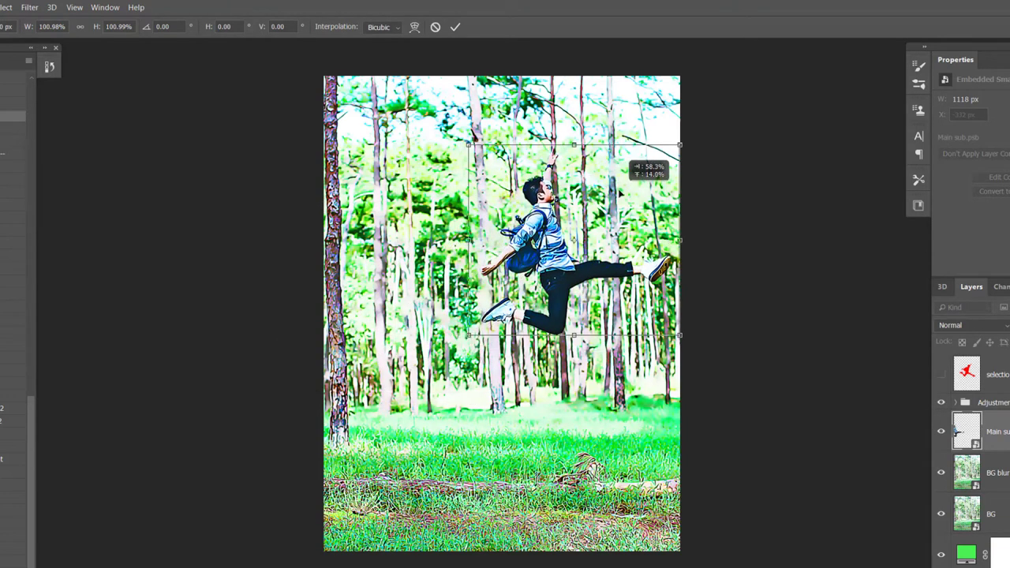
pyautogui.moveTo(655, 124); pyautogui.dragTo(720, 278)
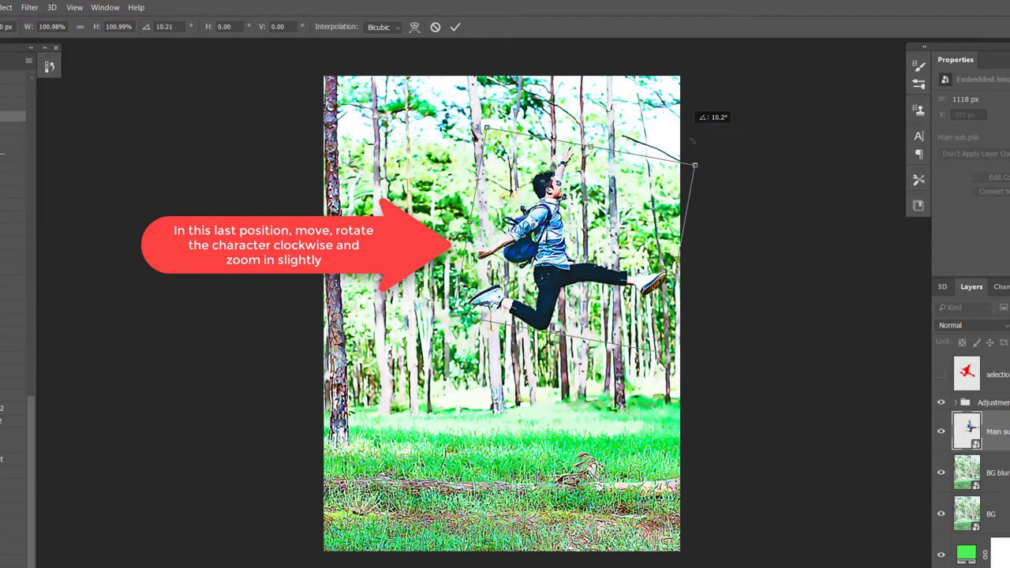
pyautogui.moveTo(719, 289)
pyautogui.mouseDown()
pyautogui.moveTo(724, 326)
pyautogui.moveTo(663, 364)
pyautogui.moveTo(479, 350)
pyautogui.moveTo(499, 361)
pyautogui.moveTo(528, 335)
pyautogui.mouseUp()
pyautogui.moveTo(617, 237); pyautogui.dragTo(698, 236)
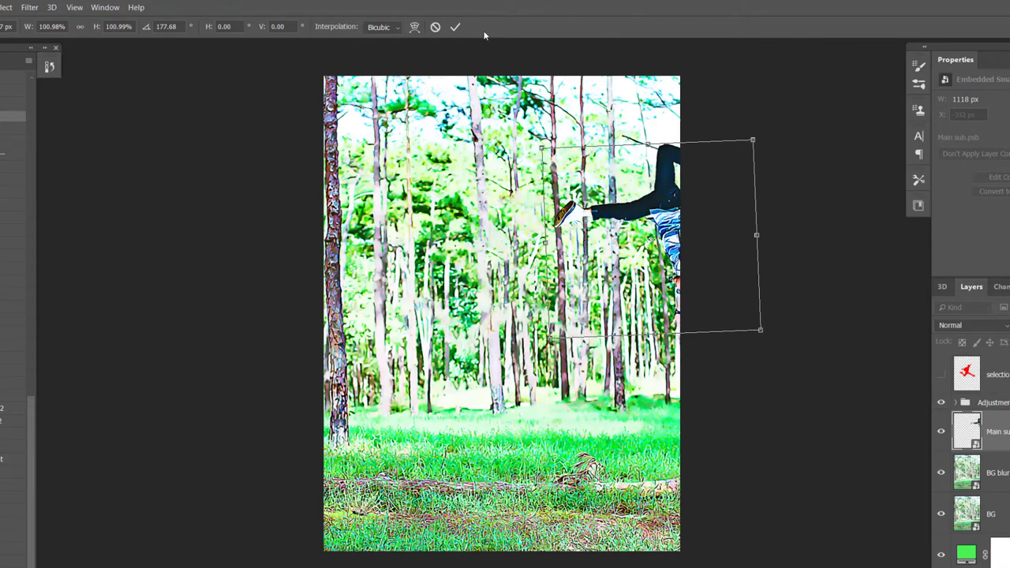
pyautogui.click(459, 29)
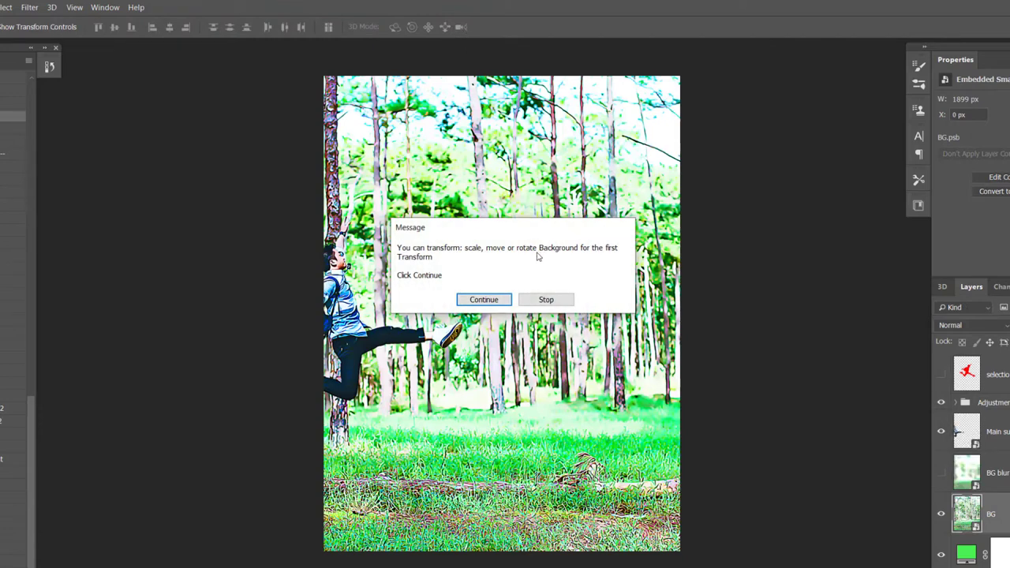
# Enlarge the forest background to about 184%, shift it right, and commit its first position
pyautogui.click(498, 304)
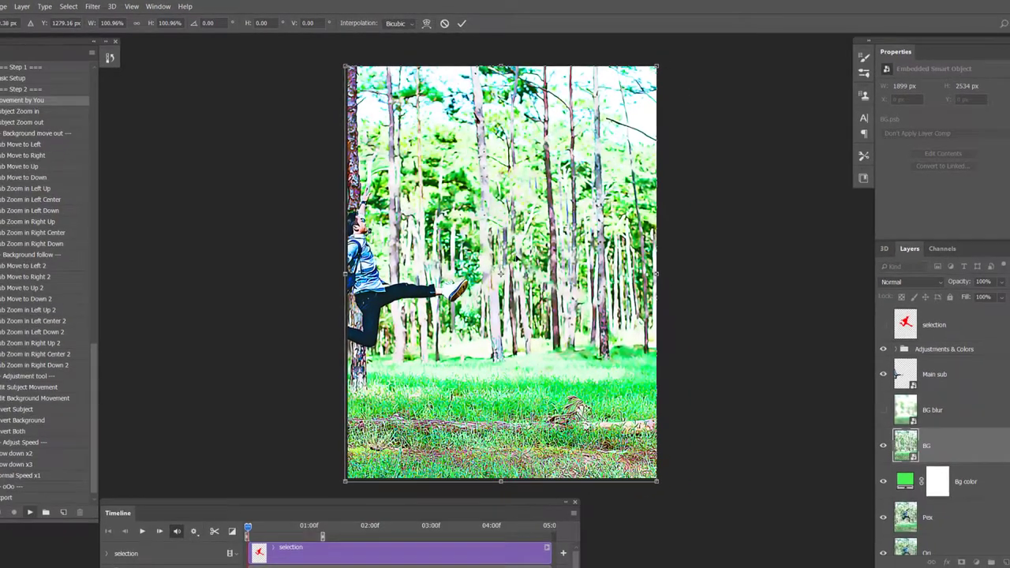
pyautogui.scroll(-5, 558, 241)
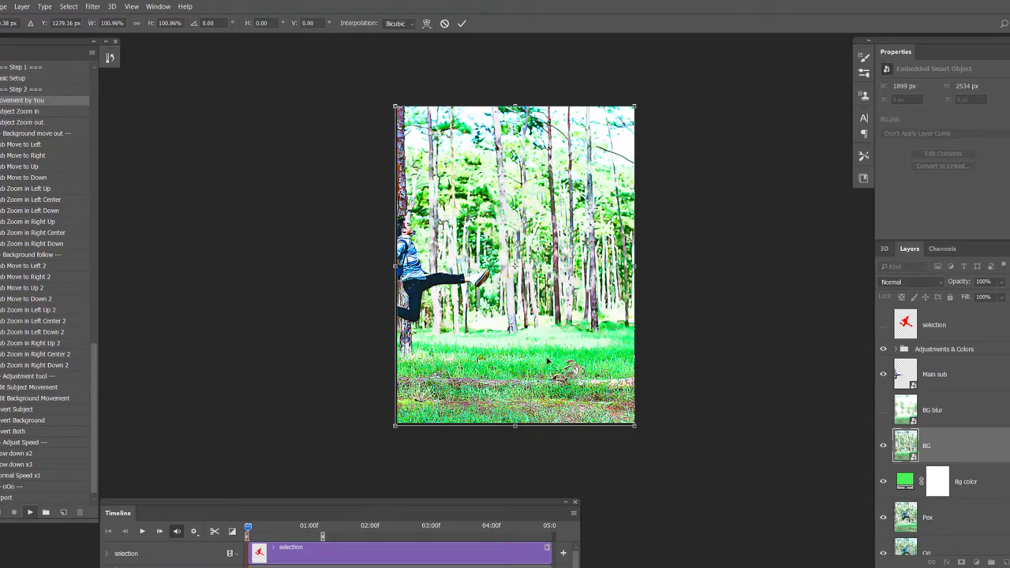
pyautogui.moveTo(394, 427); pyautogui.dragTo(353, 440)
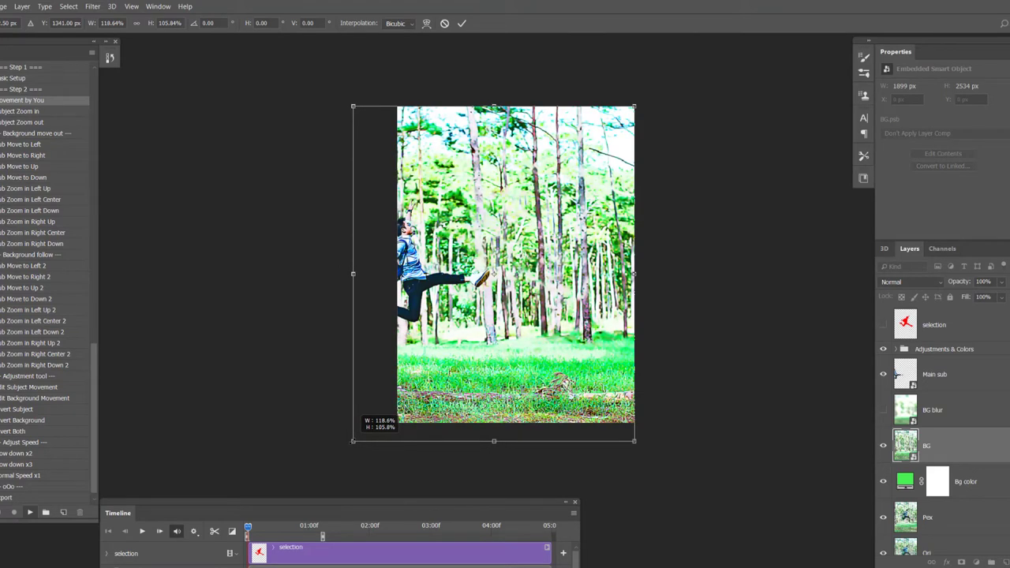
pyautogui.moveTo(353, 440); pyautogui.dragTo(382, 430)
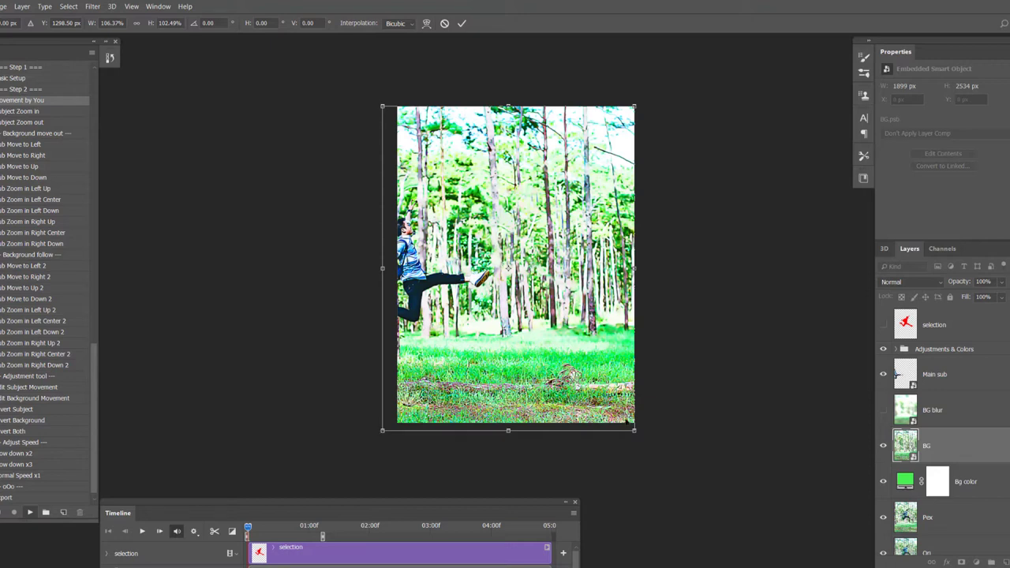
pyautogui.moveTo(634, 430); pyautogui.dragTo(777, 430)
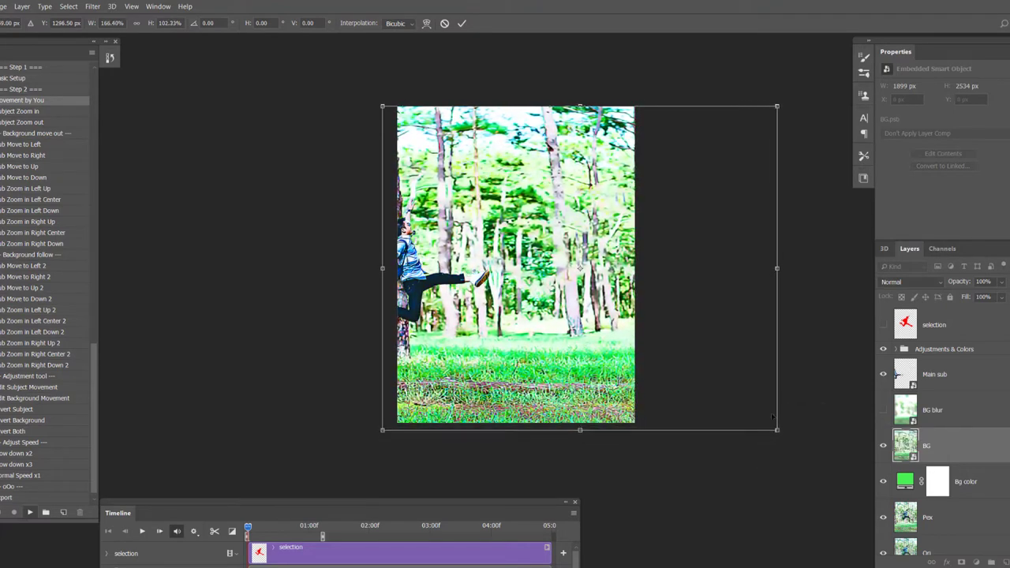
pyautogui.moveTo(777, 106); pyautogui.dragTo(793, 53)
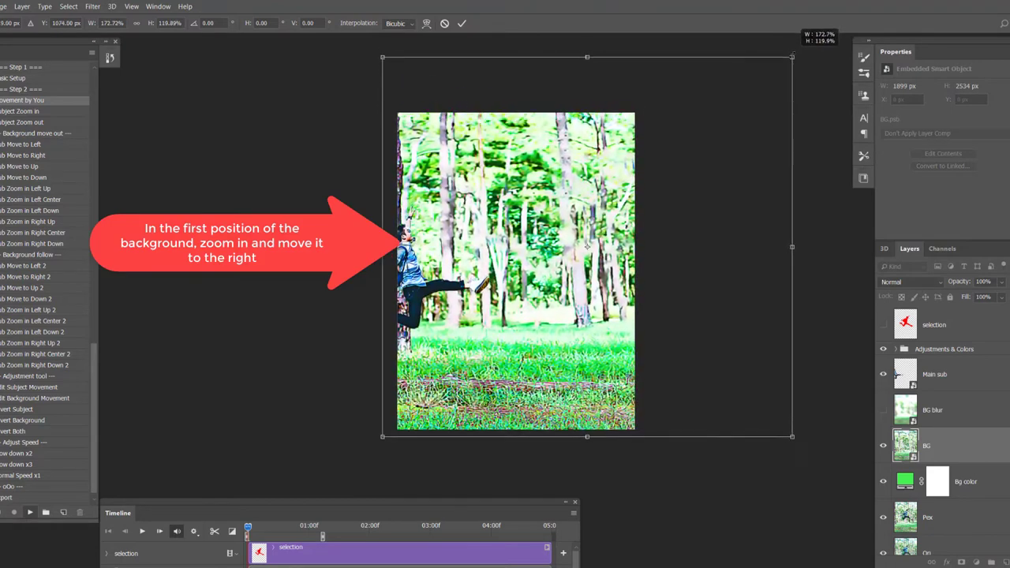
pyautogui.moveTo(793, 53); pyautogui.dragTo(819, 57)
pyautogui.moveTo(746, 175)
pyautogui.mouseDown()
pyautogui.moveTo(653, 218)
pyautogui.moveTo(572, 234)
pyautogui.moveTo(753, 170)
pyautogui.mouseUp()
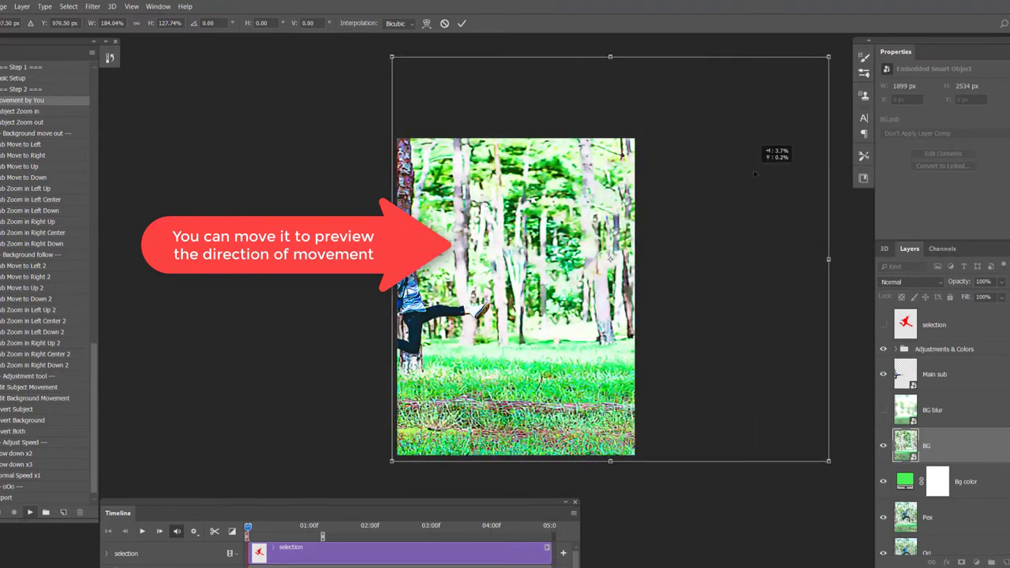
pyautogui.click(462, 22)
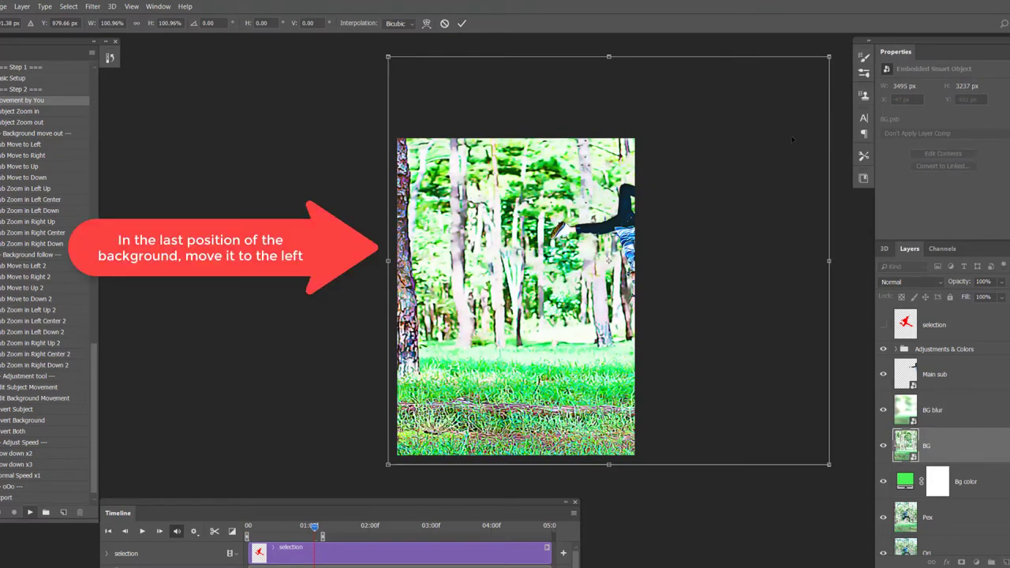
# Shrink the background slightly, move it left and a bit down, and commit its last position
pyautogui.moveTo(828, 57); pyautogui.dragTo(764, 94)
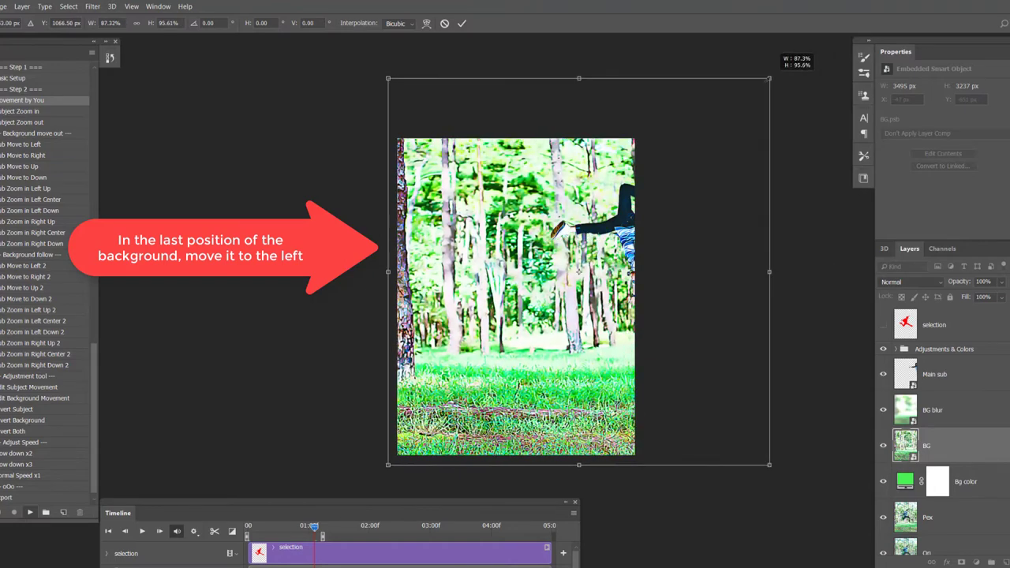
pyautogui.moveTo(739, 161); pyautogui.dragTo(611, 194)
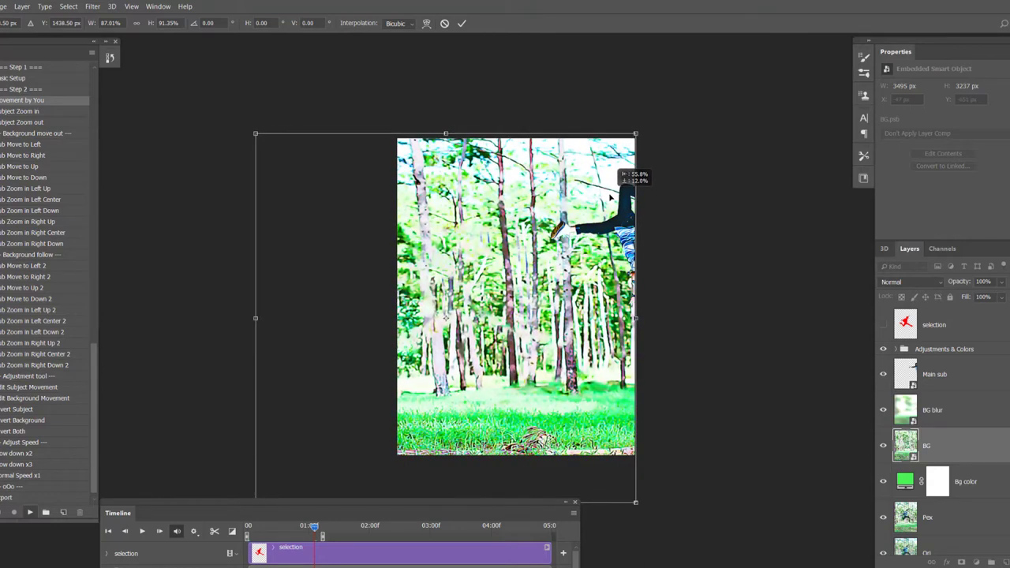
pyautogui.moveTo(611, 193); pyautogui.dragTo(610, 195)
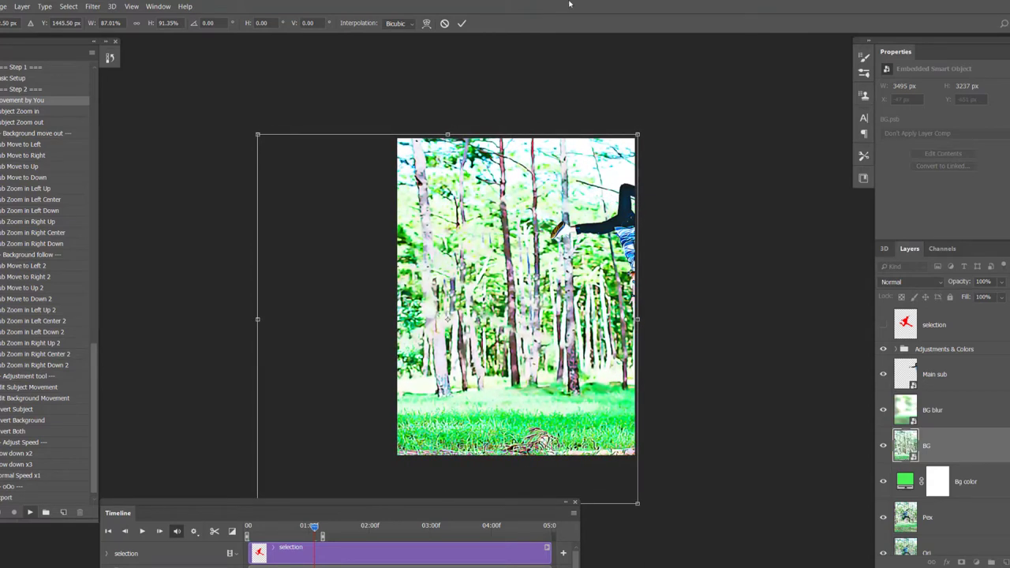
pyautogui.click(461, 23)
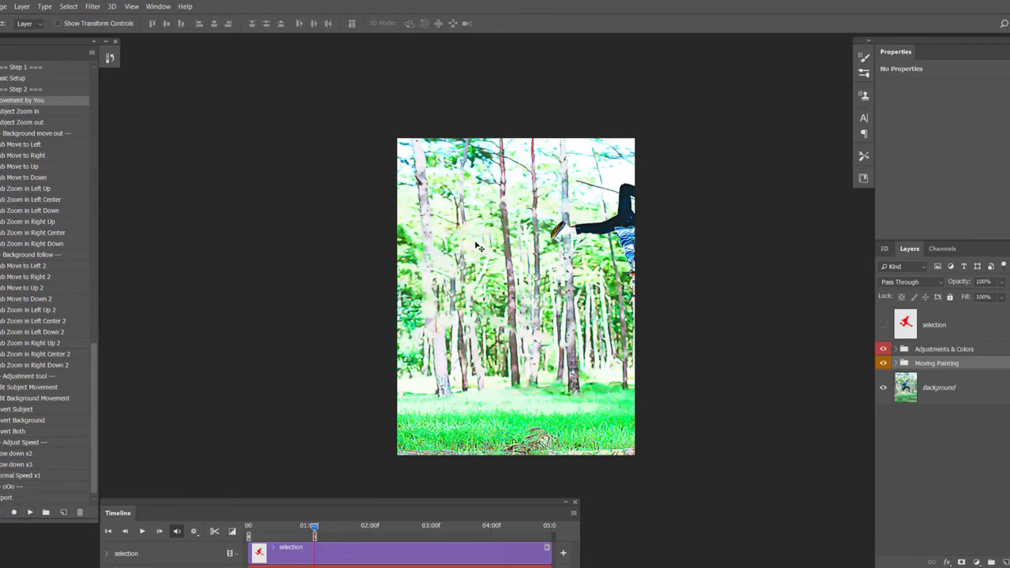
# Preview the animation, apply Slow down x2, then play and stop the half-speed version
pyautogui.click(142, 533)
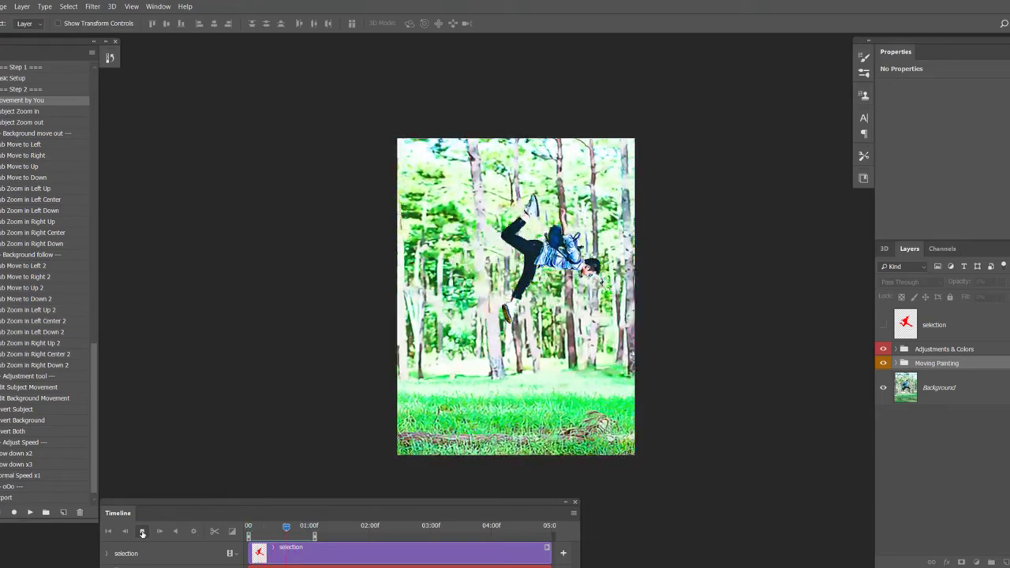
pyautogui.click(199, 475)
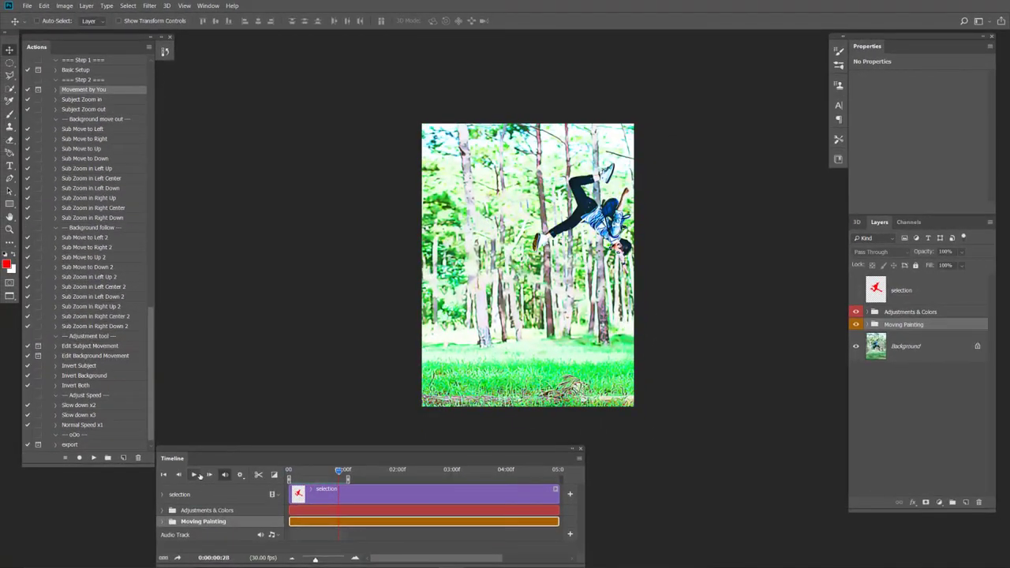
pyautogui.click(79, 405)
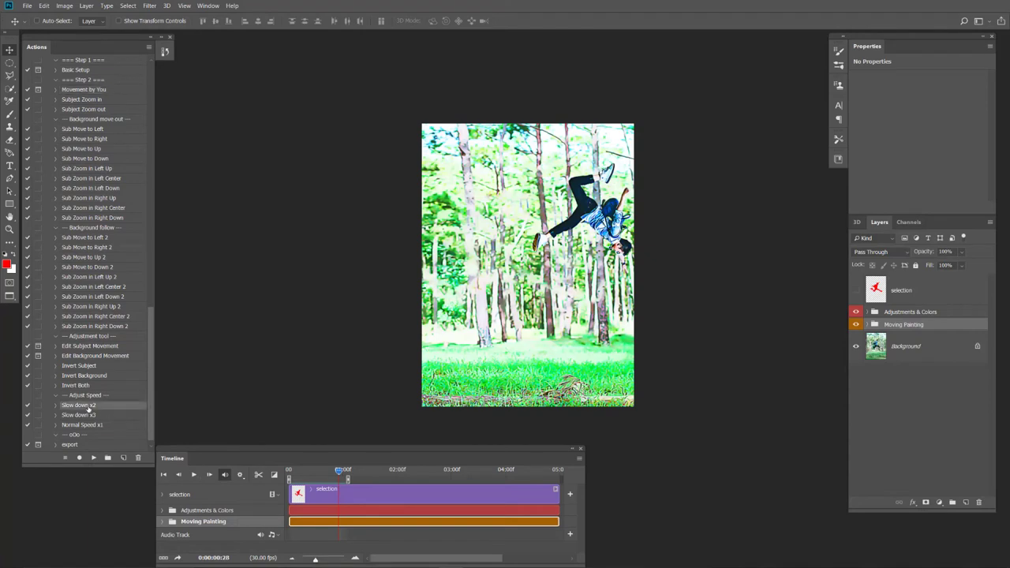
pyautogui.click(94, 457)
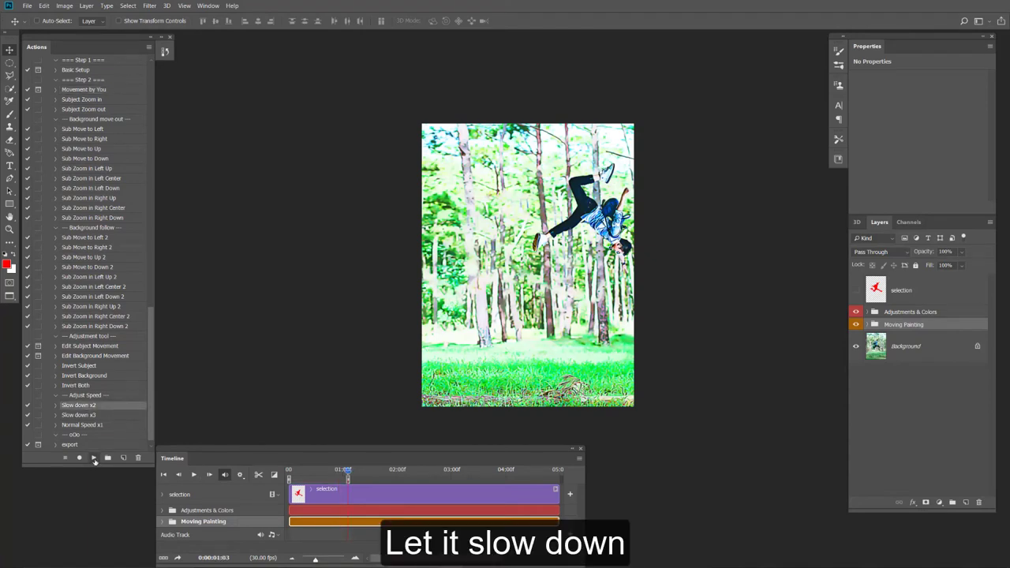
pyautogui.click(193, 475)
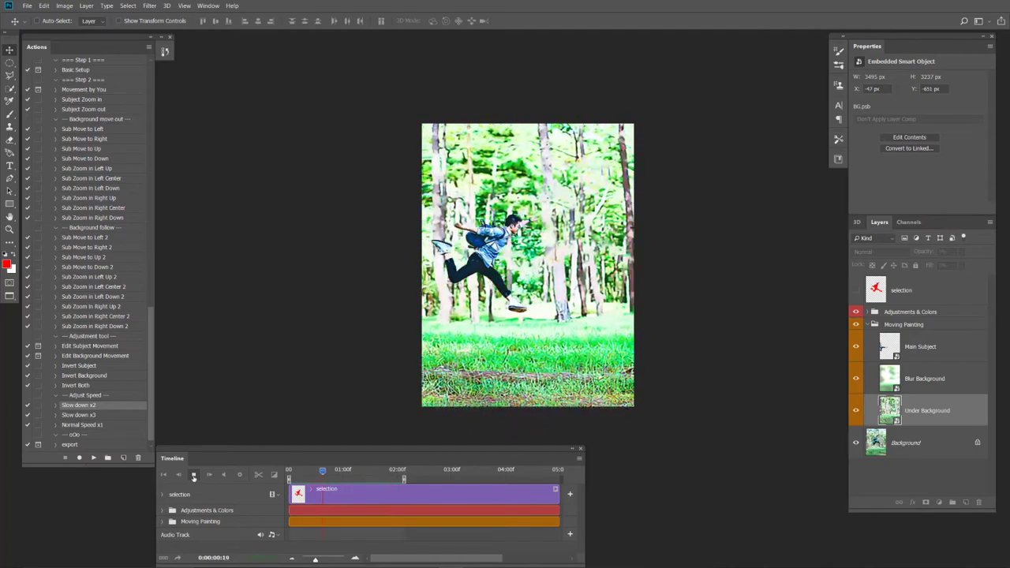
pyautogui.click(194, 475)
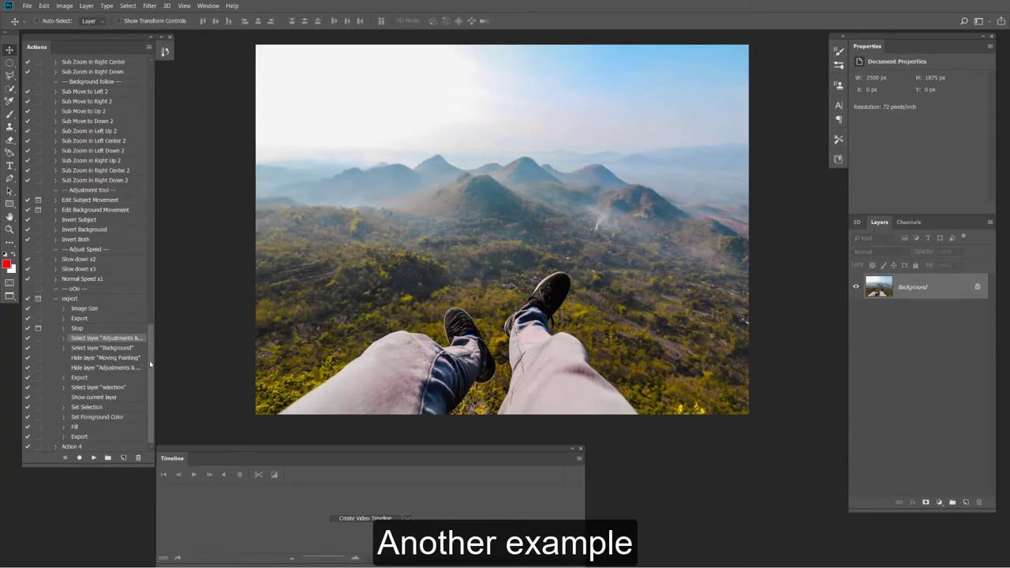
# Quick-select the legs, fill them red on a new layer, and run the Basic Setup action
pyautogui.scroll(3, 151, 351)
pyautogui.scroll(2, 150, 343)
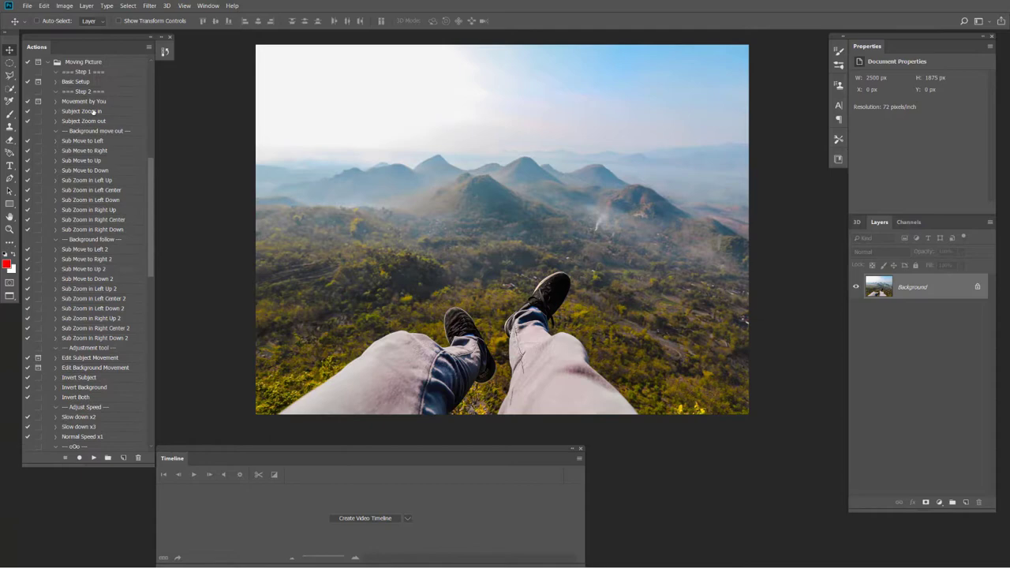
pyautogui.click(10, 91)
pyautogui.click(39, 89)
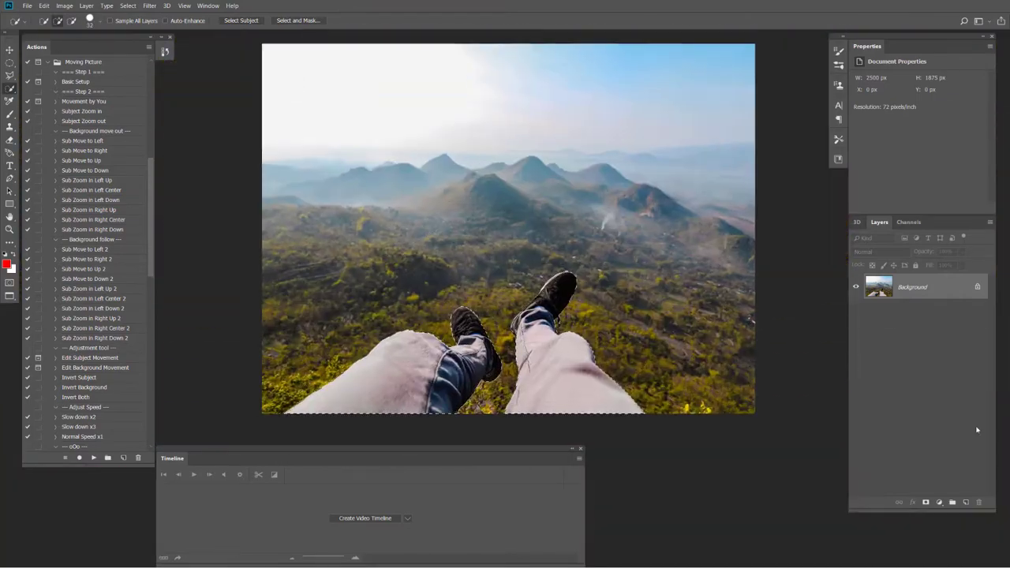
pyautogui.hotkey('ctrl', 'j')
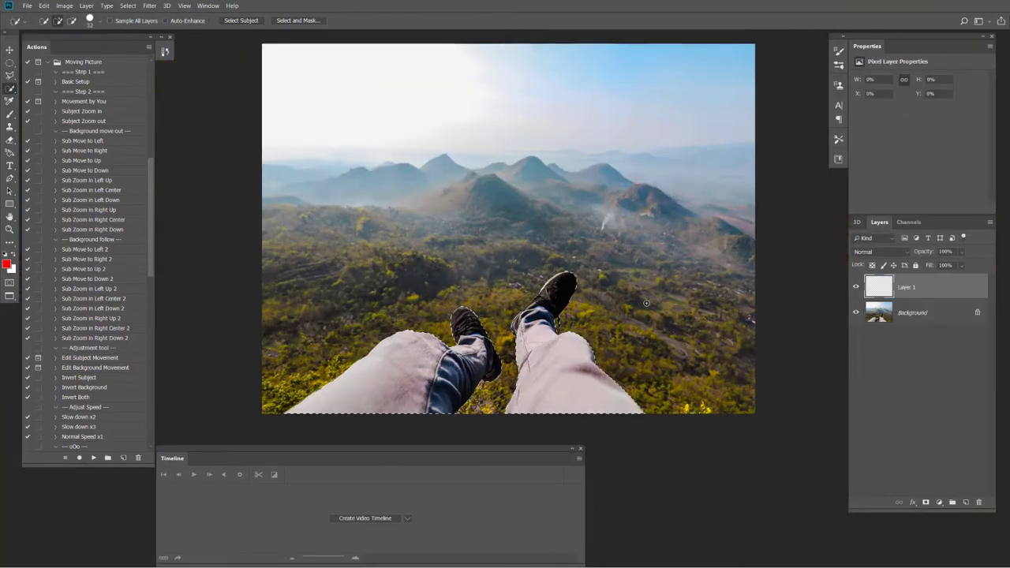
pyautogui.hotkey('alt', 'BackSpace')
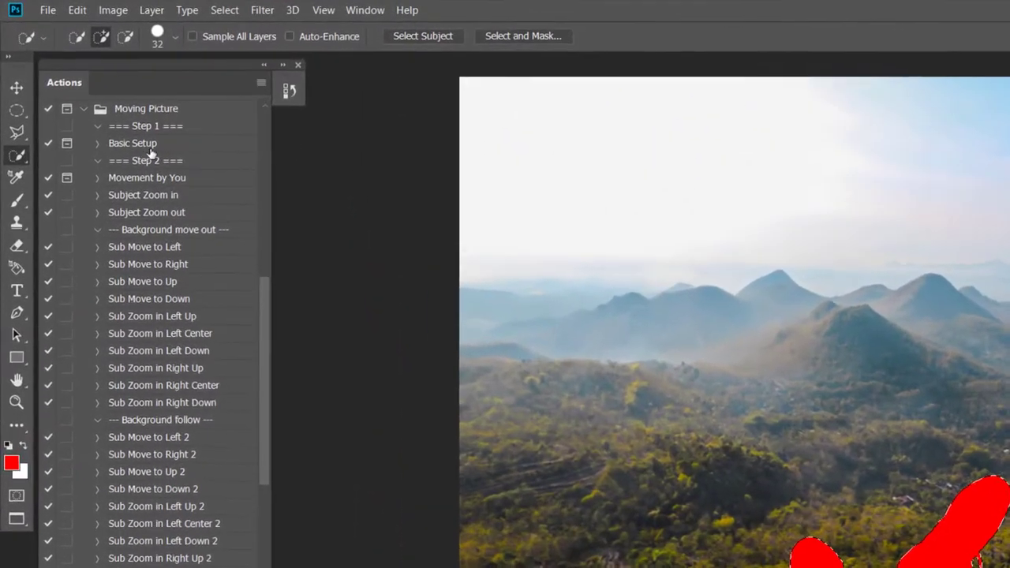
pyautogui.click(84, 82)
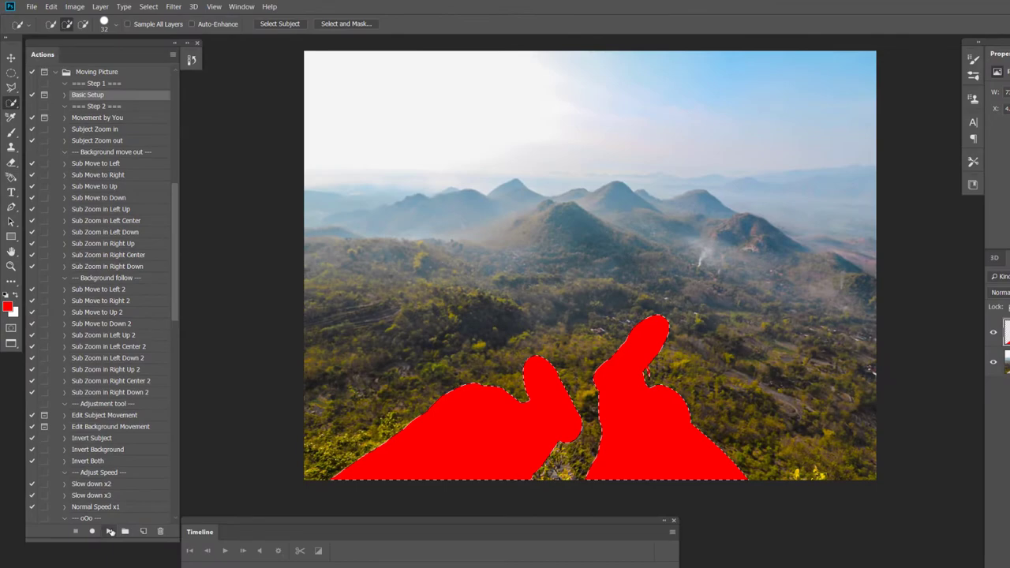
pyautogui.click(110, 531)
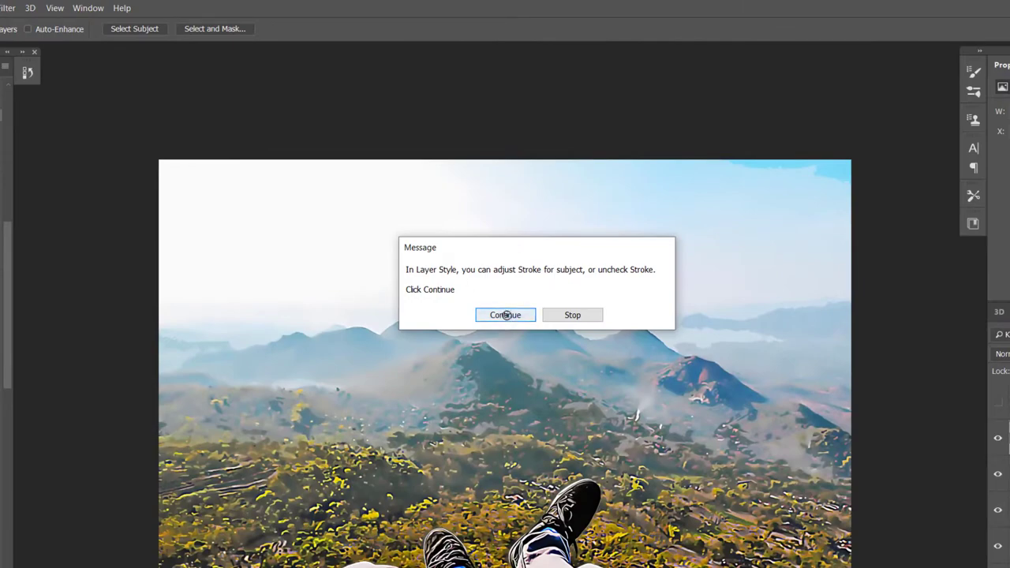
# Adjust the legs' black outline Stroke Size in Layer Style and accept it
pyautogui.click(506, 315)
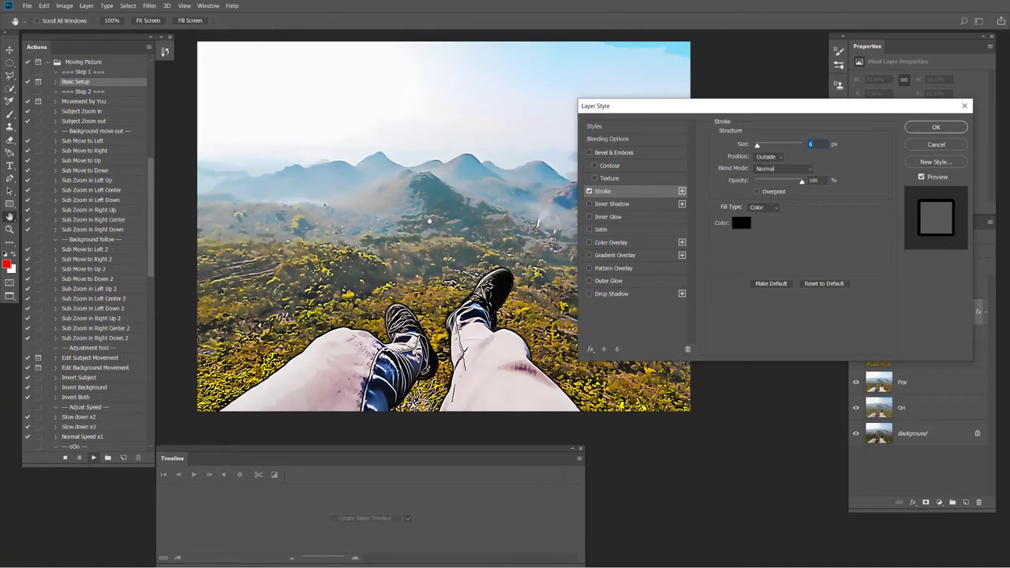
pyautogui.moveTo(757, 146); pyautogui.dragTo(759, 146)
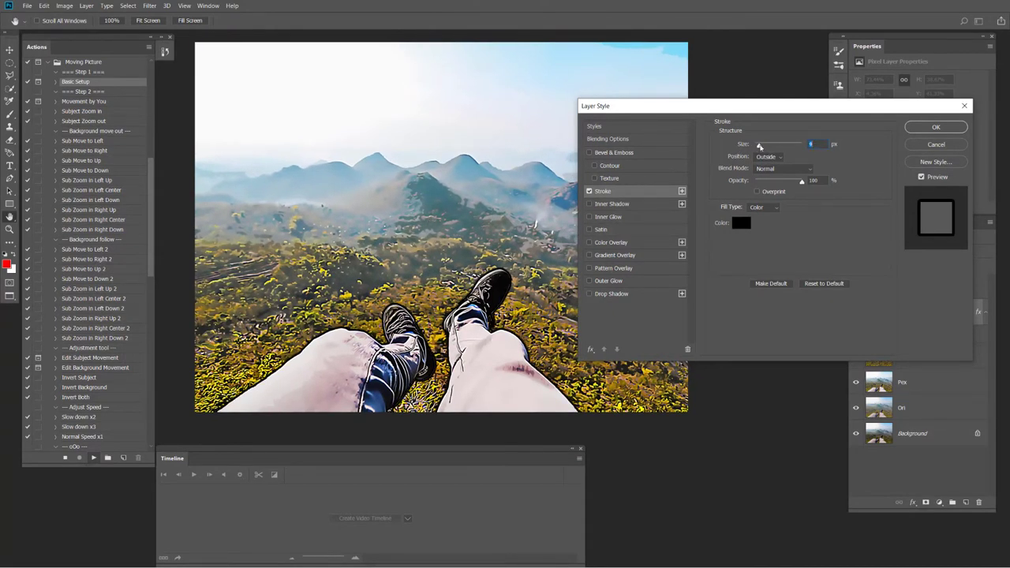
pyautogui.click(936, 127)
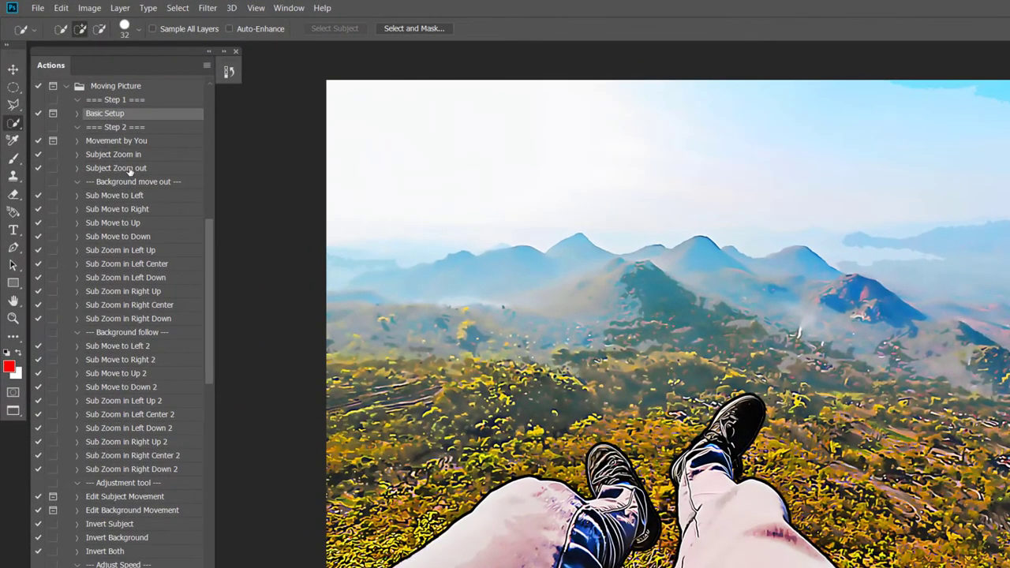
# Apply the Subject Zoom out action to the legs photo, preview it, then select Movement by You
pyautogui.click(126, 170)
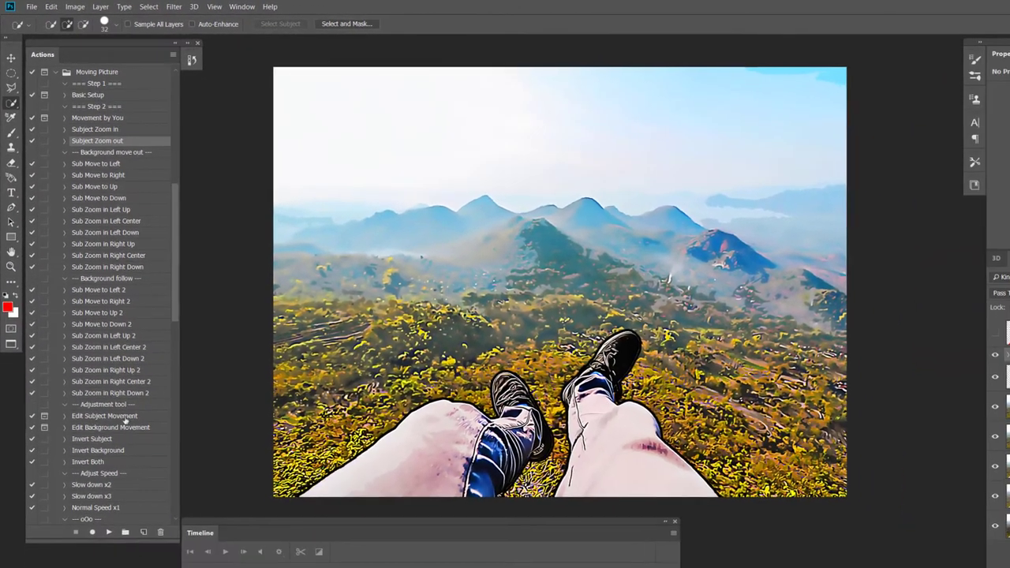
pyautogui.click(108, 532)
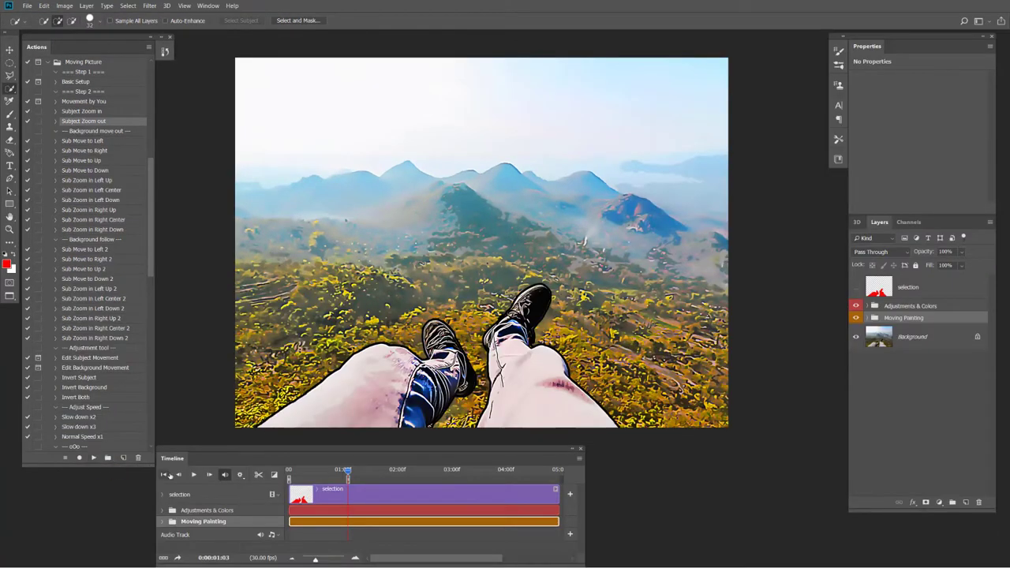
pyautogui.click(194, 475)
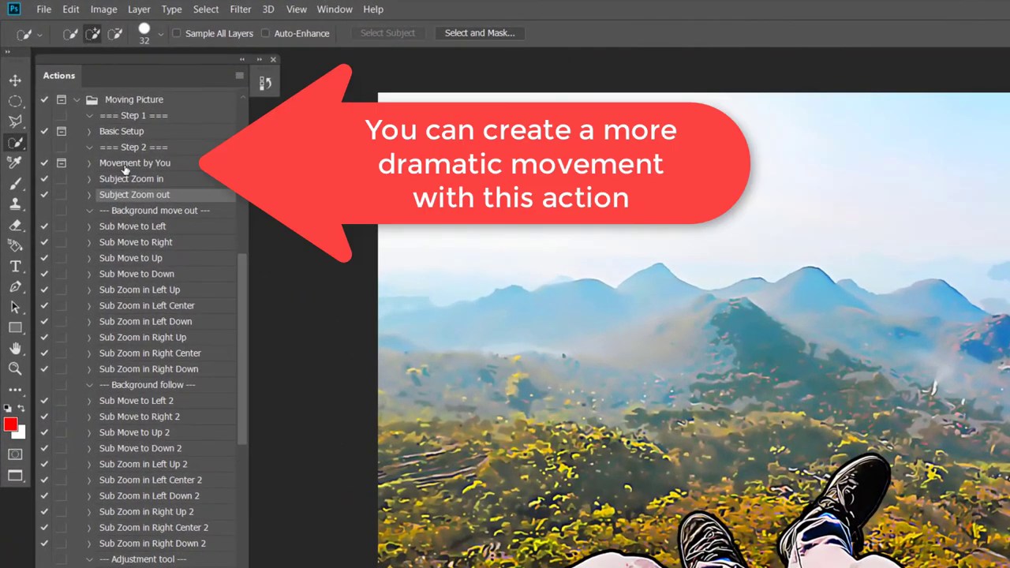
pyautogui.click(126, 164)
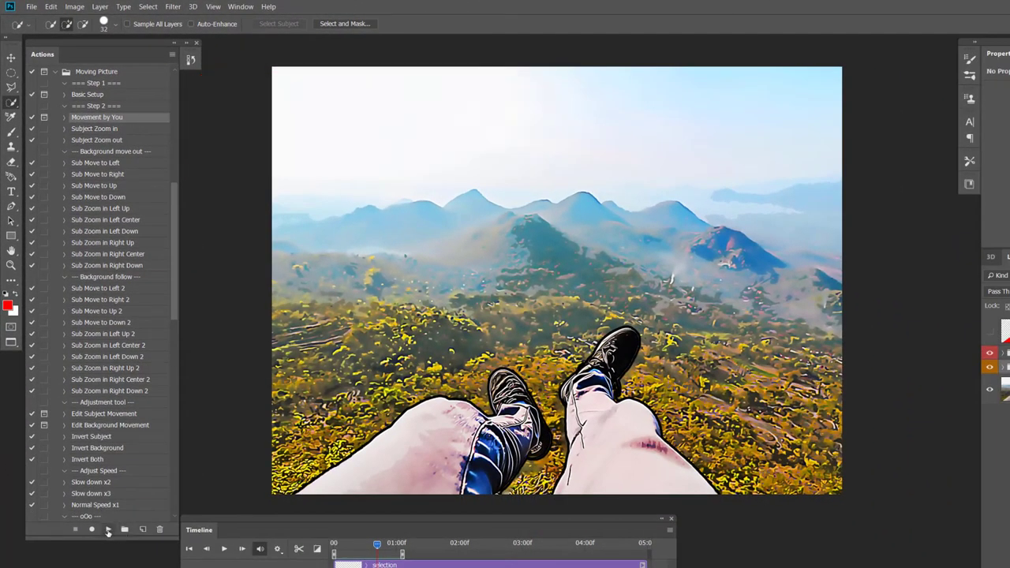
# Run Movement by You and enlarge the Main sub legs to about 137% for the first position
pyautogui.click(108, 530)
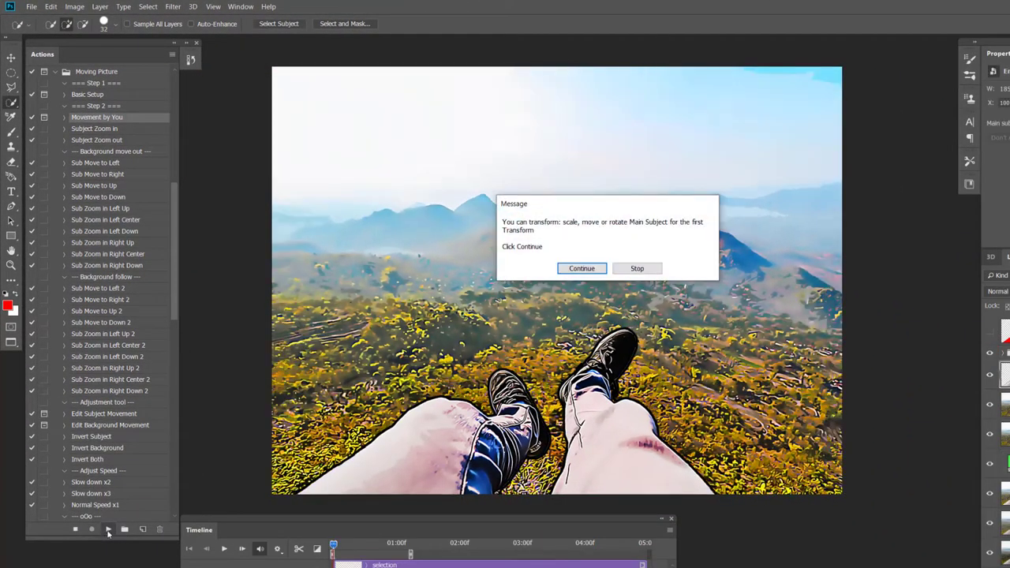
pyautogui.click(574, 270)
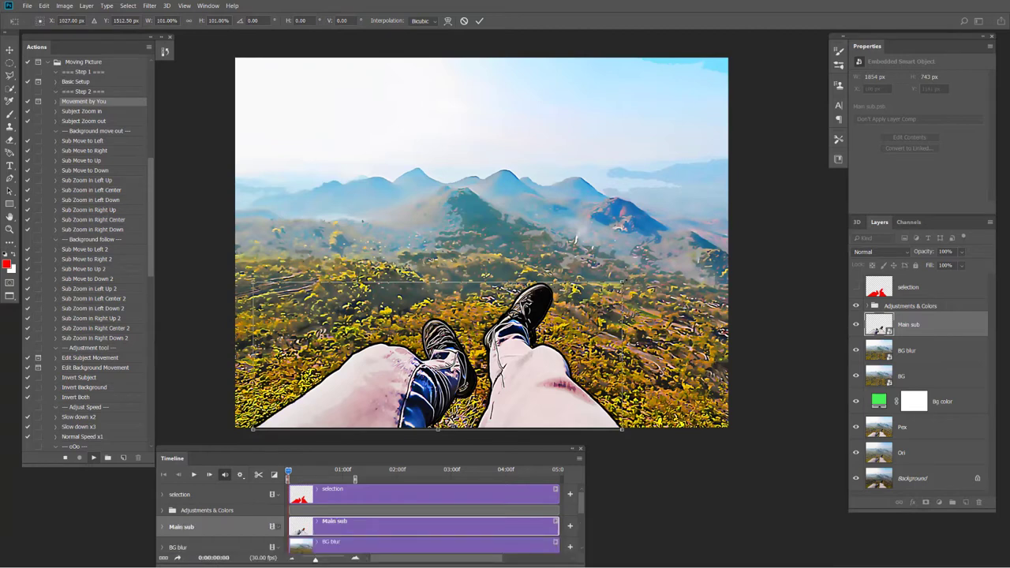
pyautogui.moveTo(623, 282)
pyautogui.mouseDown()
pyautogui.moveTo(692, 264)
pyautogui.moveTo(679, 279)
pyautogui.moveTo(692, 280)
pyautogui.mouseUp()
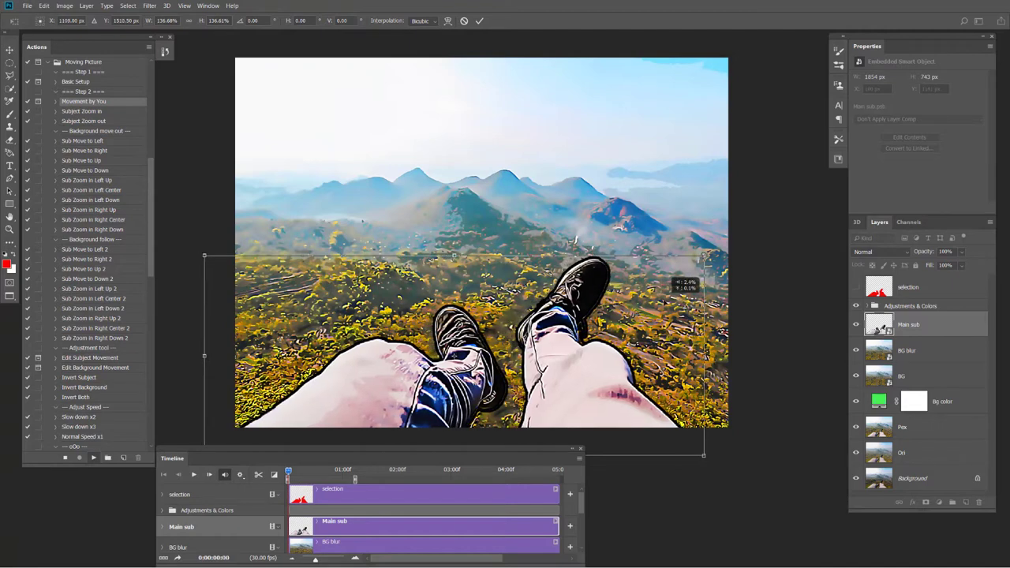
pyautogui.click(479, 20)
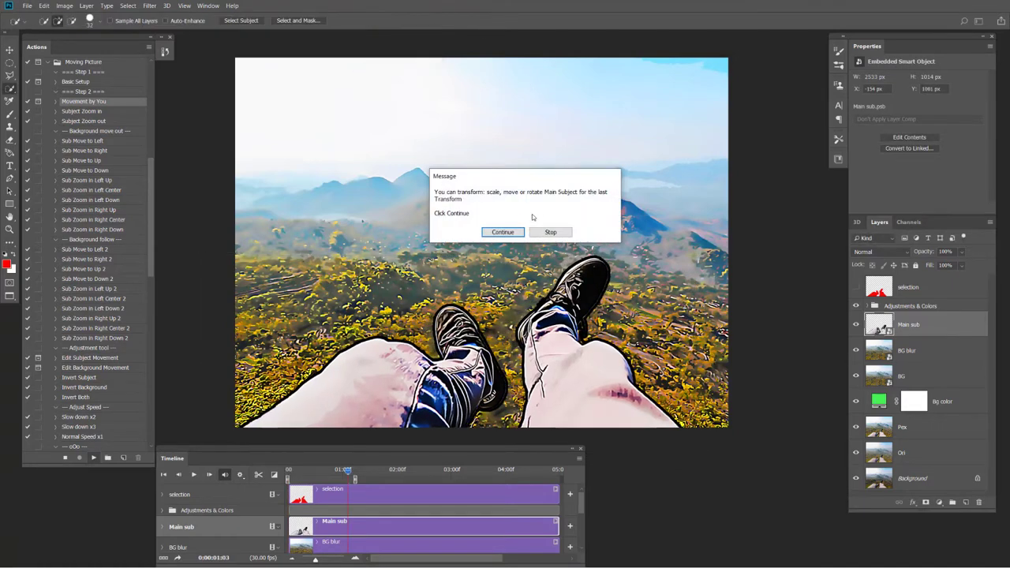
# Shrink the subject's last position to about 55%, move it near the bottom edge, and commit
pyautogui.click(502, 232)
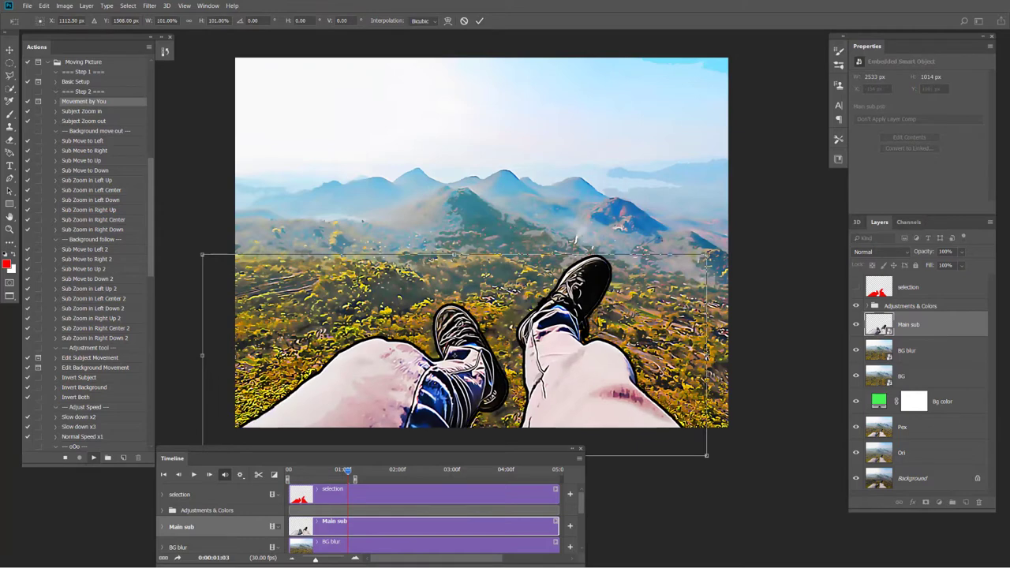
pyautogui.moveTo(703, 253)
pyautogui.mouseDown()
pyautogui.moveTo(597, 272)
pyautogui.moveTo(570, 317)
pyautogui.mouseUp()
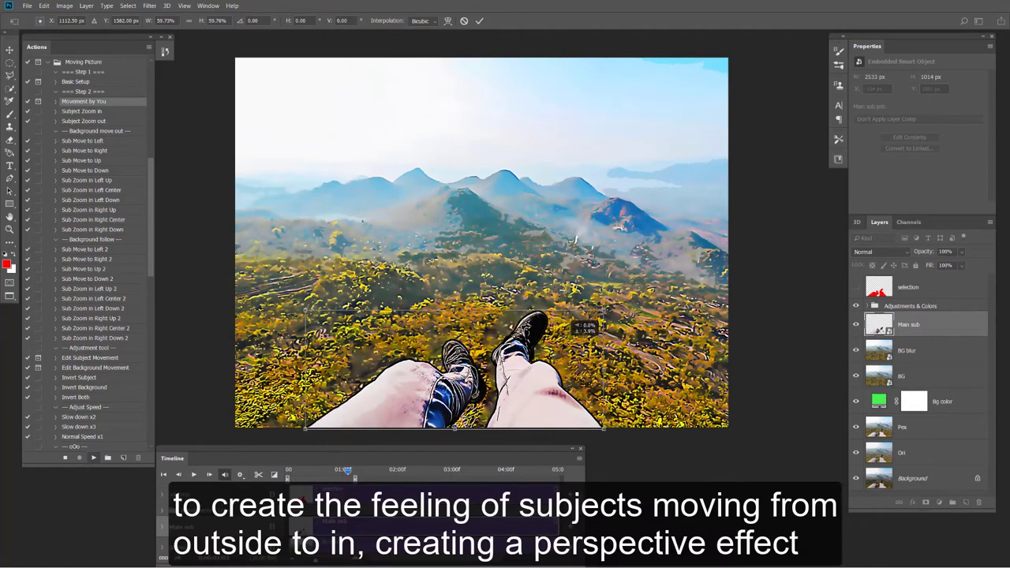
pyautogui.moveTo(570, 319)
pyautogui.mouseDown()
pyautogui.moveTo(591, 321)
pyautogui.moveTo(570, 337)
pyautogui.mouseUp()
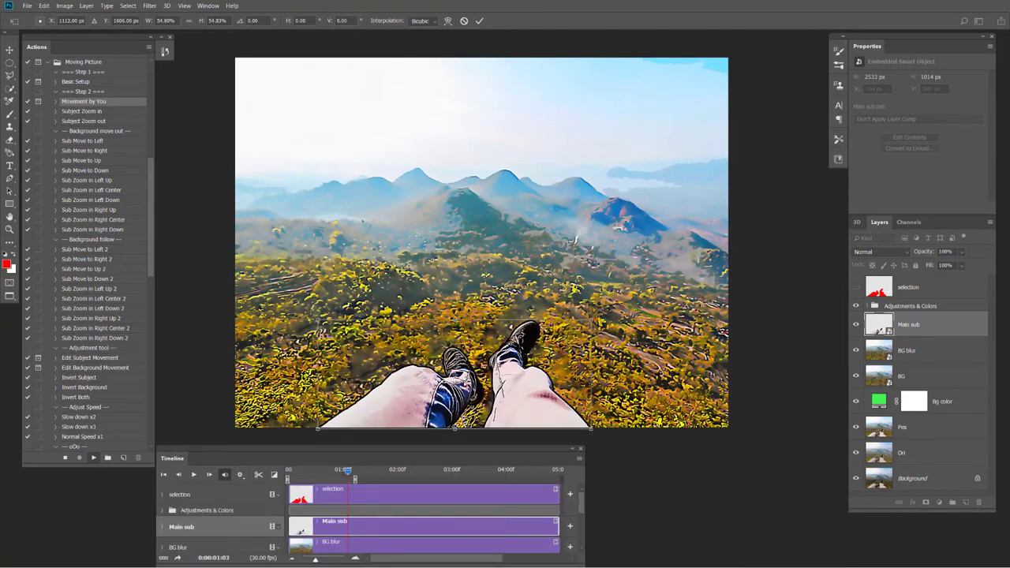
pyautogui.click(479, 20)
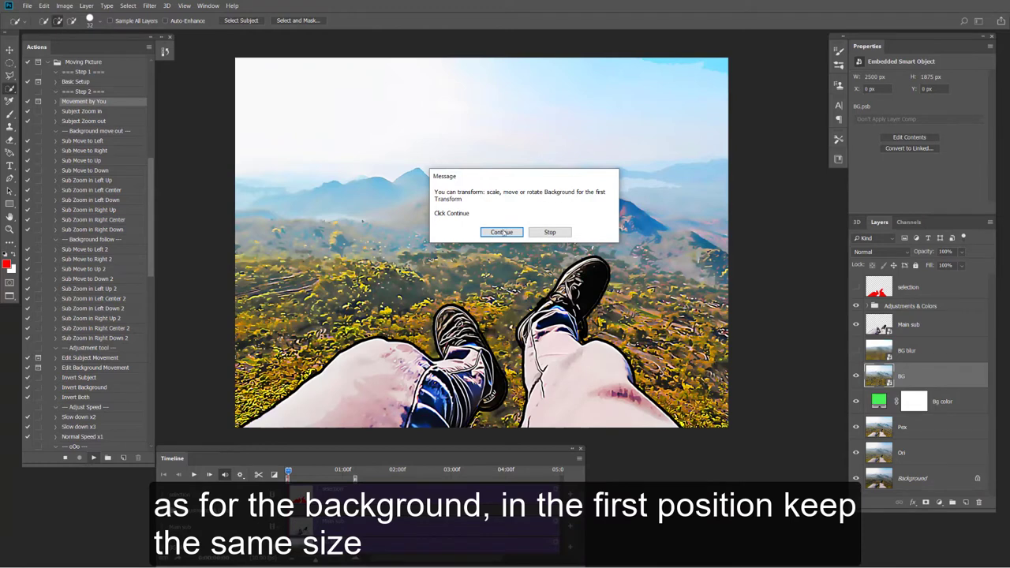
# Commit the background's first position unchanged at its original 100% size
pyautogui.click(502, 232)
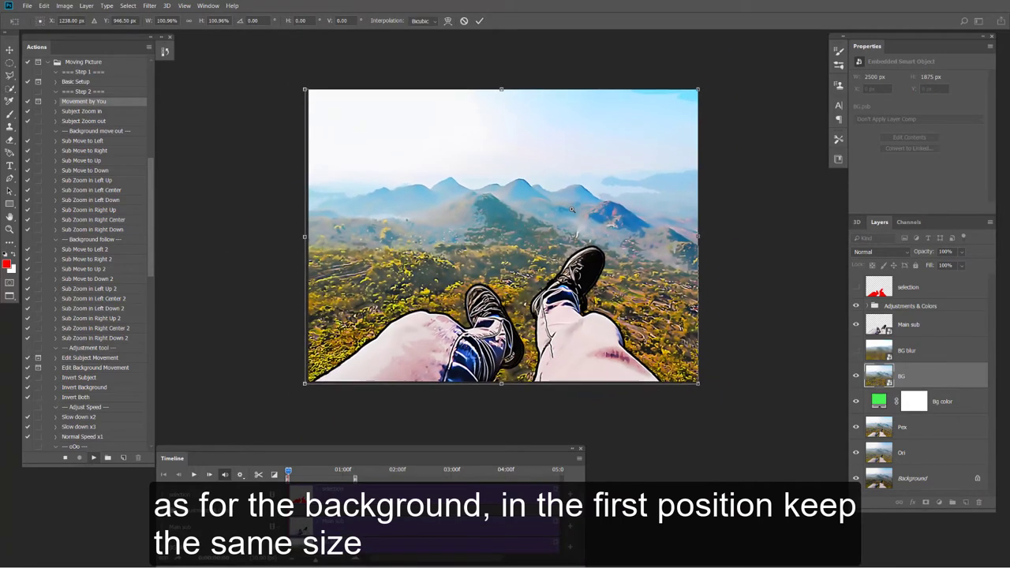
pyautogui.scroll(-1, 572, 209)
pyautogui.moveTo(581, 206); pyautogui.dragTo(566, 212)
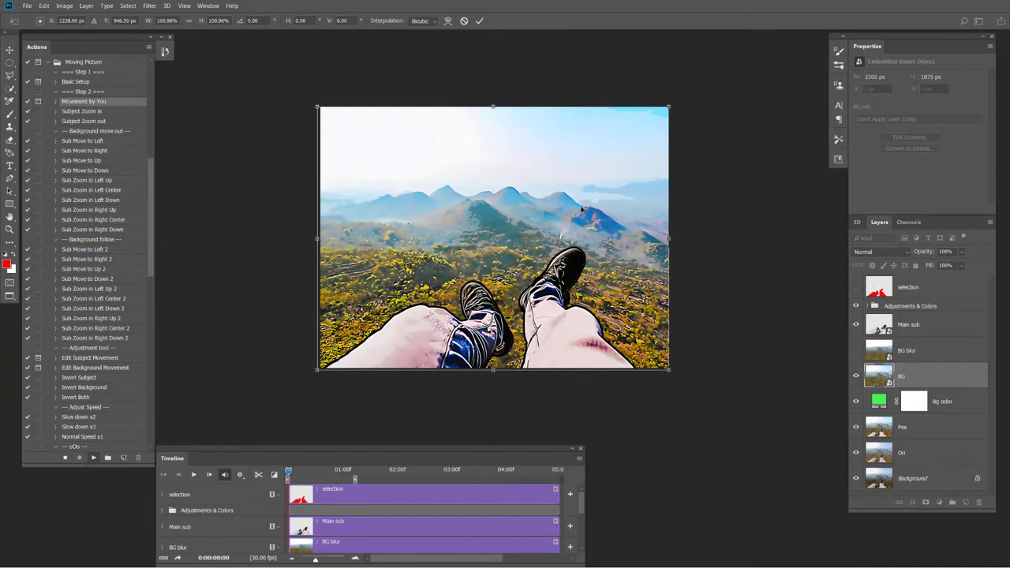
pyautogui.click(479, 22)
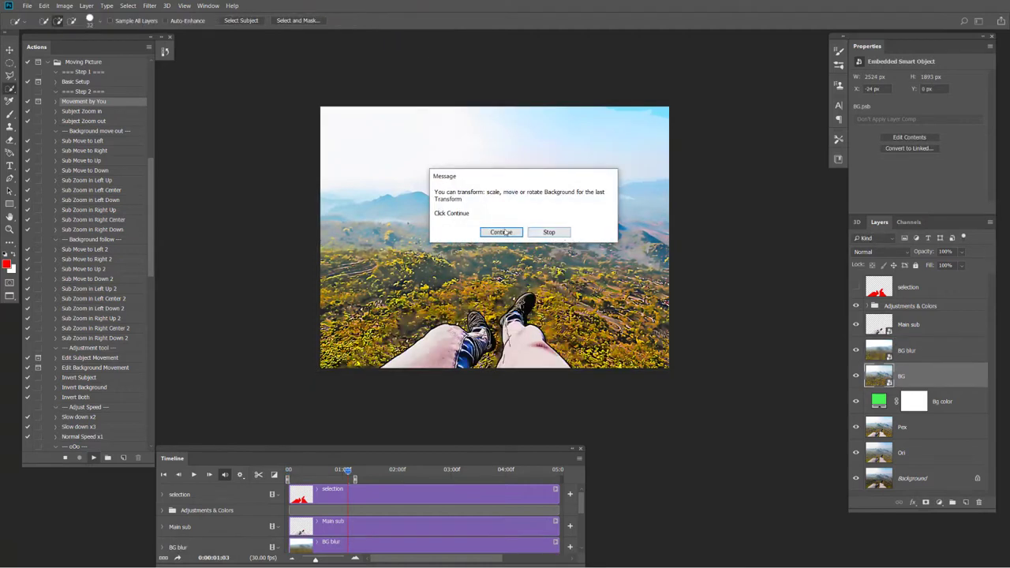
# Enlarge the background's last position to about 148%, move it upward, and commit
pyautogui.click(502, 232)
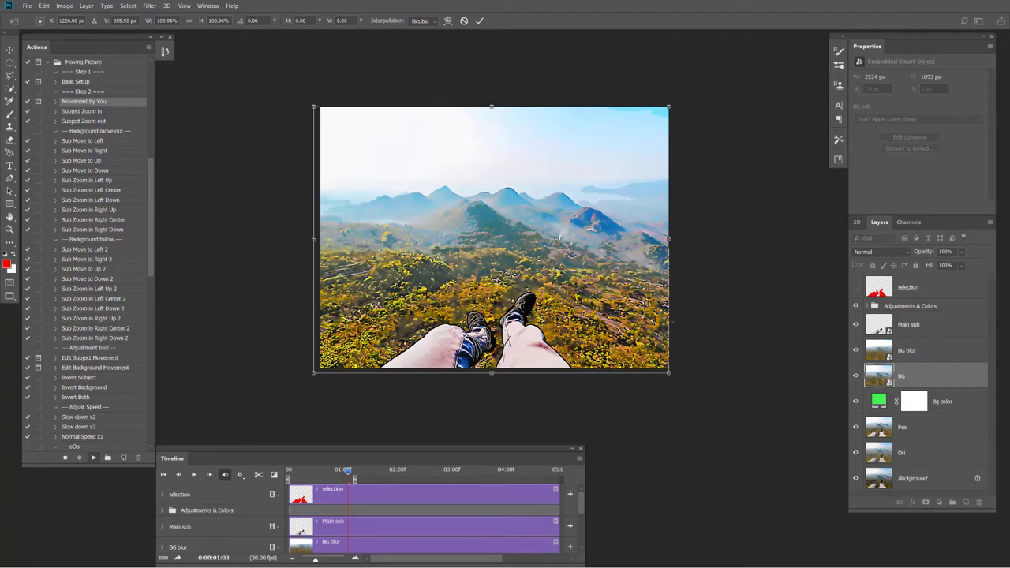
pyautogui.moveTo(669, 372); pyautogui.dragTo(767, 408)
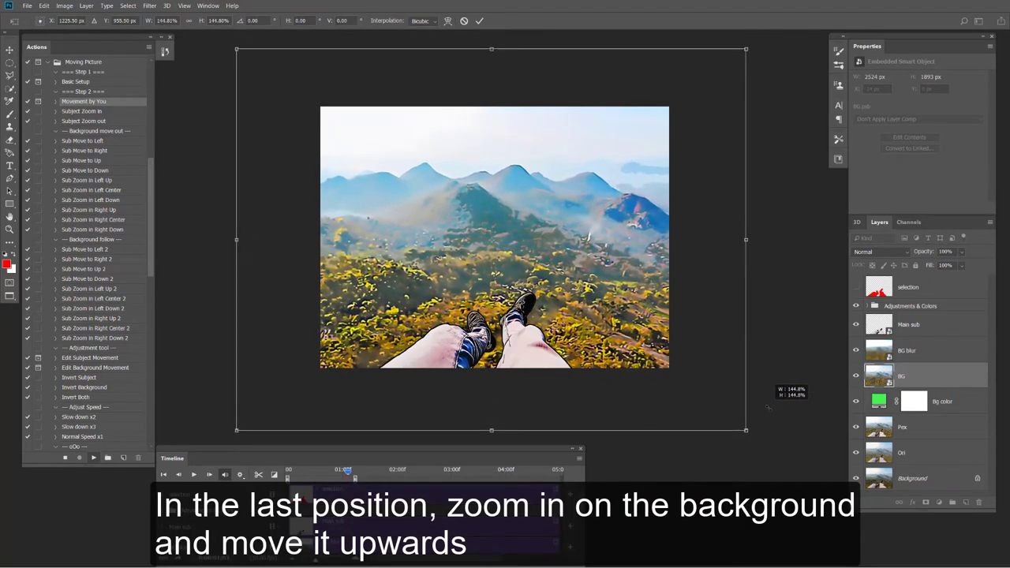
pyautogui.moveTo(672, 380); pyautogui.dragTo(674, 314)
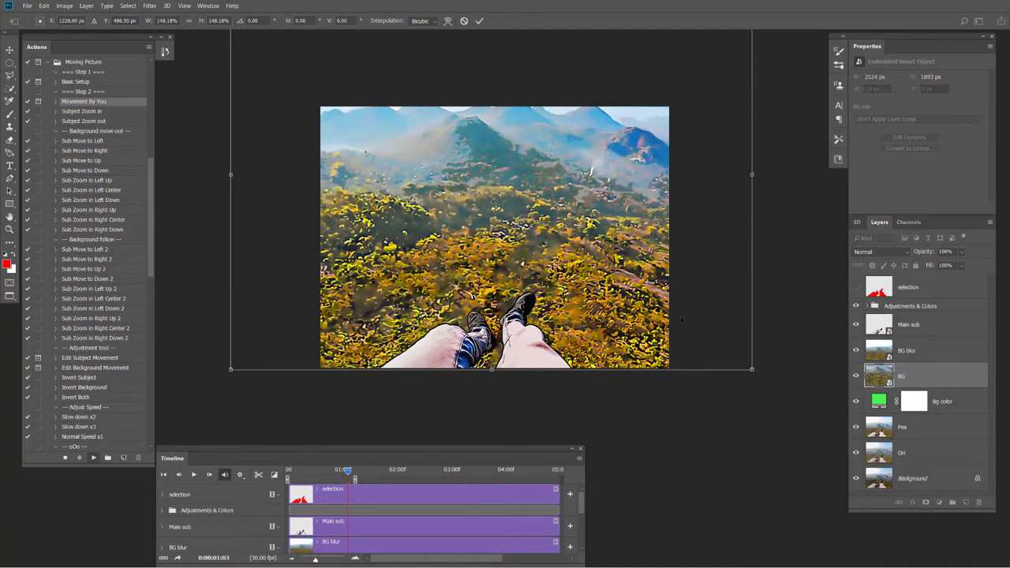
pyautogui.click(479, 21)
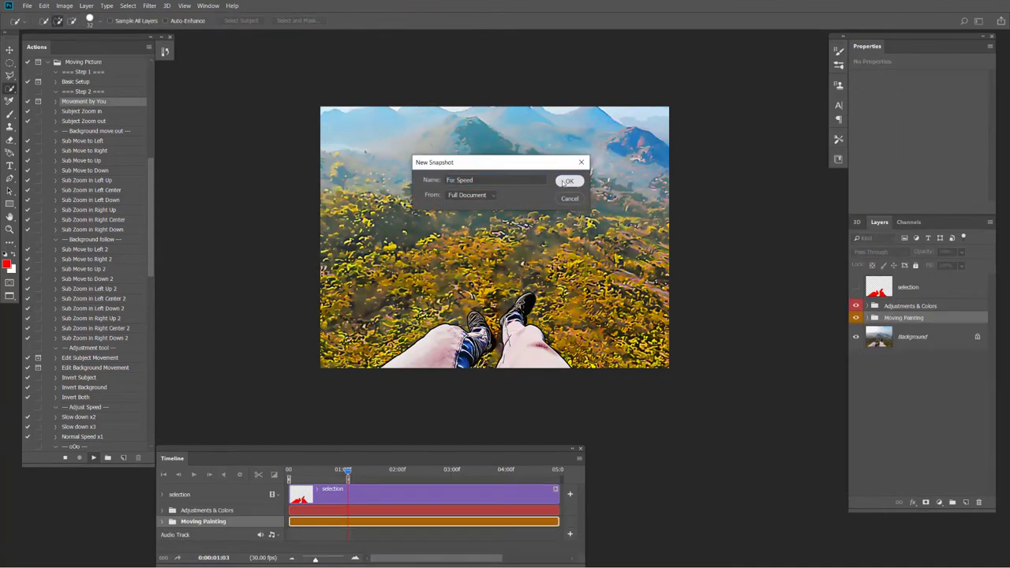
# Replace the For Speed snapshot and play back the Moving Painting animation
pyautogui.click(564, 181)
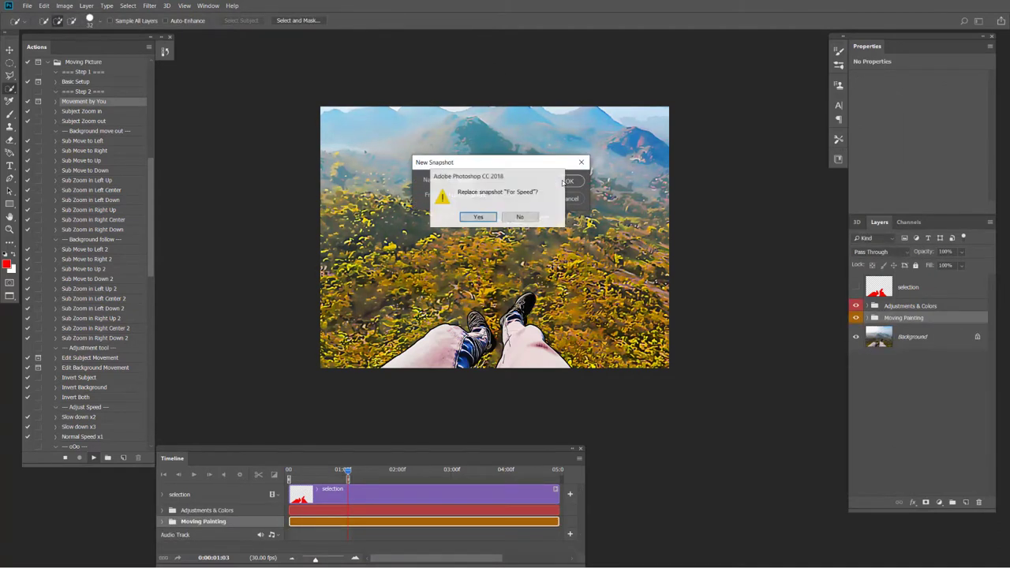
pyautogui.click(477, 218)
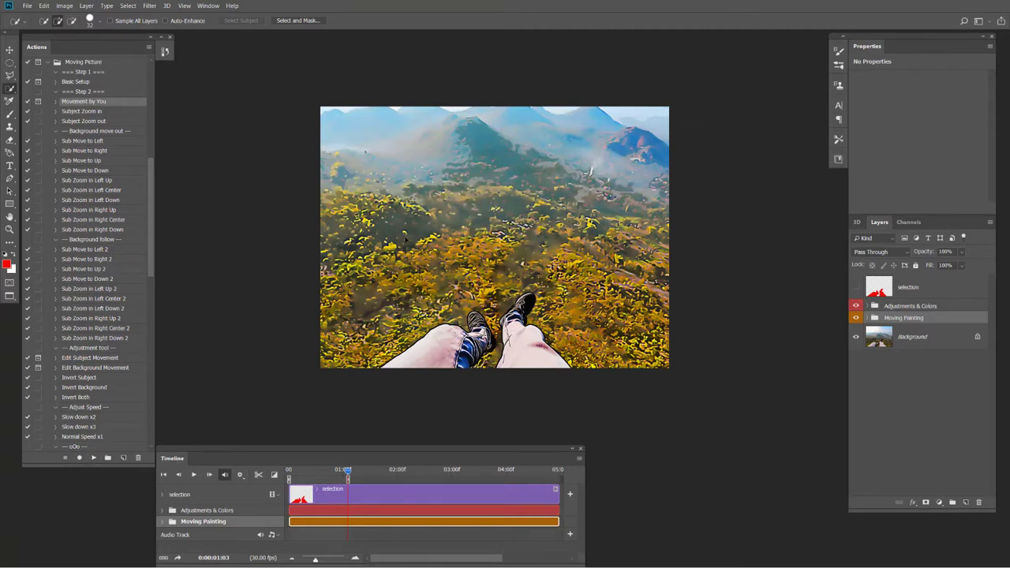
pyautogui.scroll(2, 402, 241)
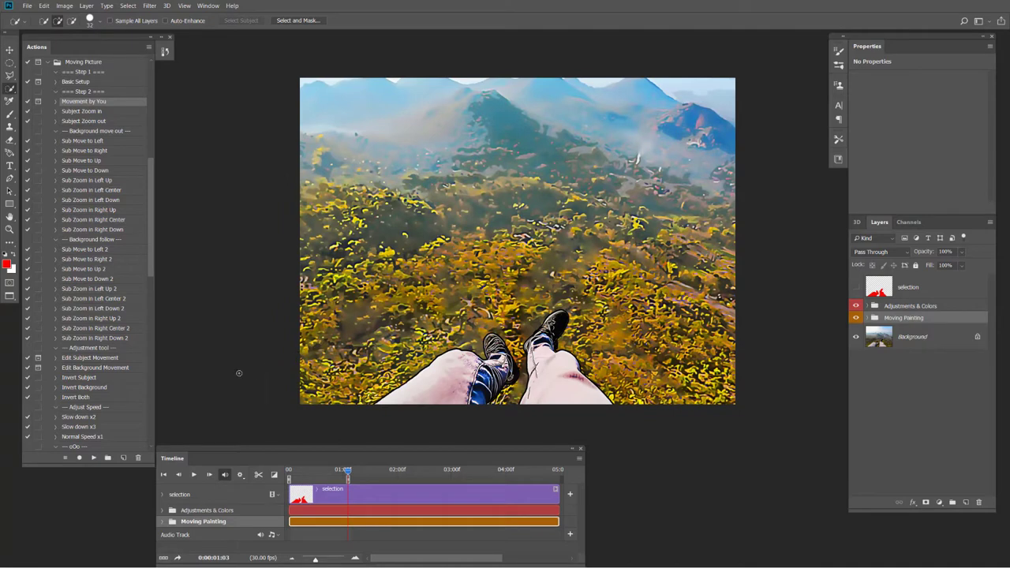
pyautogui.click(194, 476)
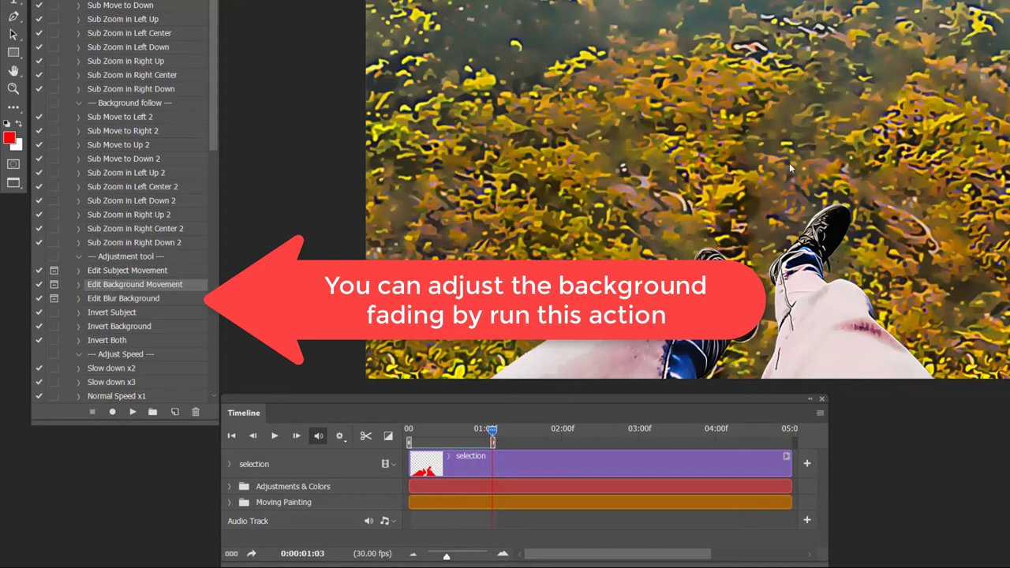
# Run Edit Blur Background and set the first-position Blur Background opacity to about 91%
pyautogui.click(132, 302)
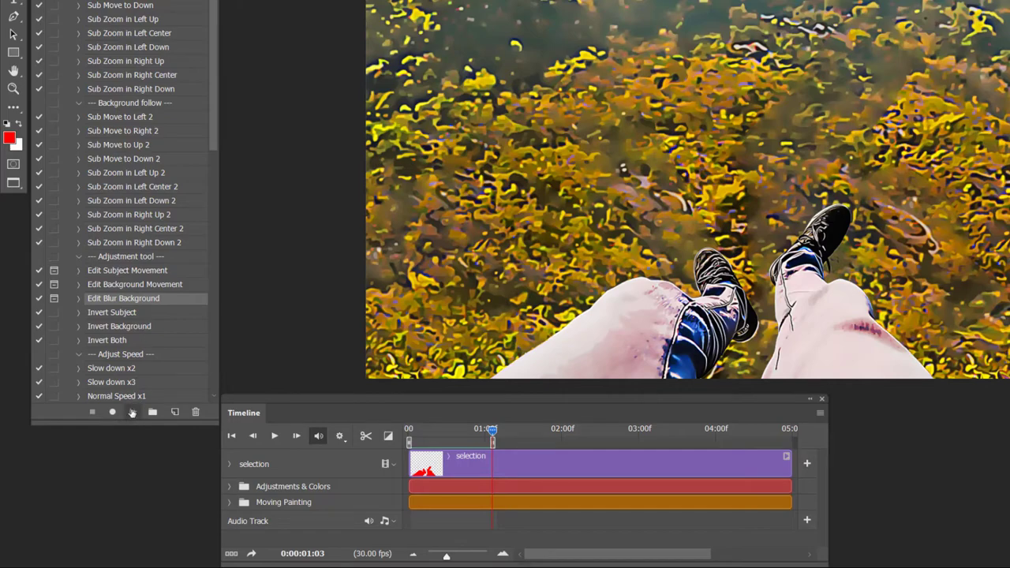
pyautogui.click(132, 411)
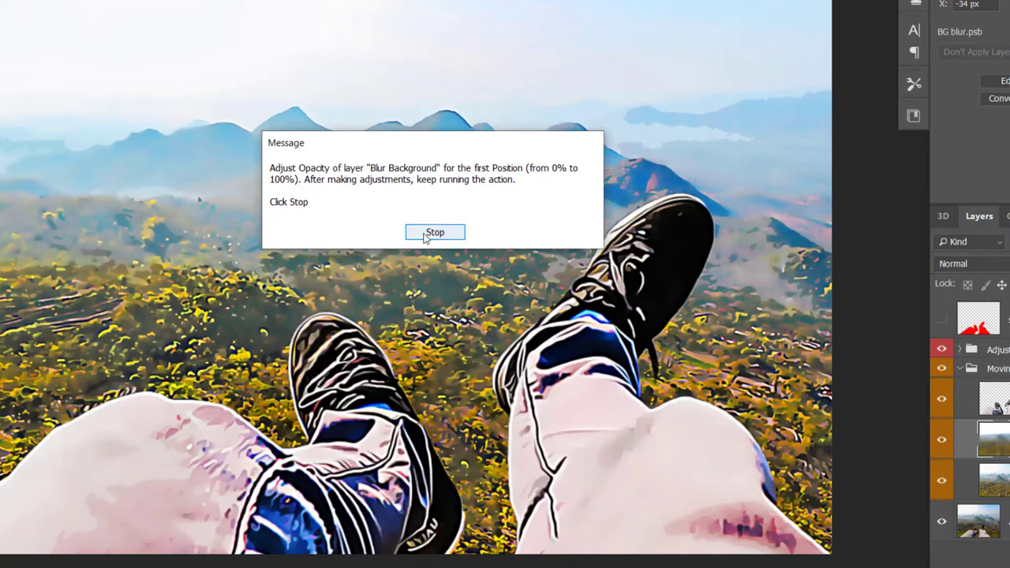
pyautogui.click(433, 232)
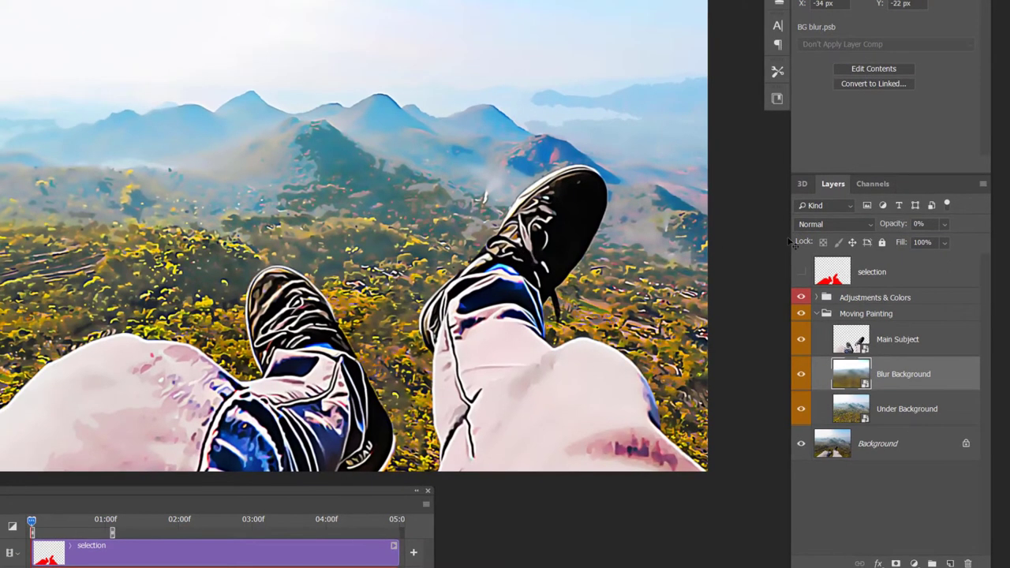
pyautogui.moveTo(894, 228); pyautogui.dragTo(954, 233)
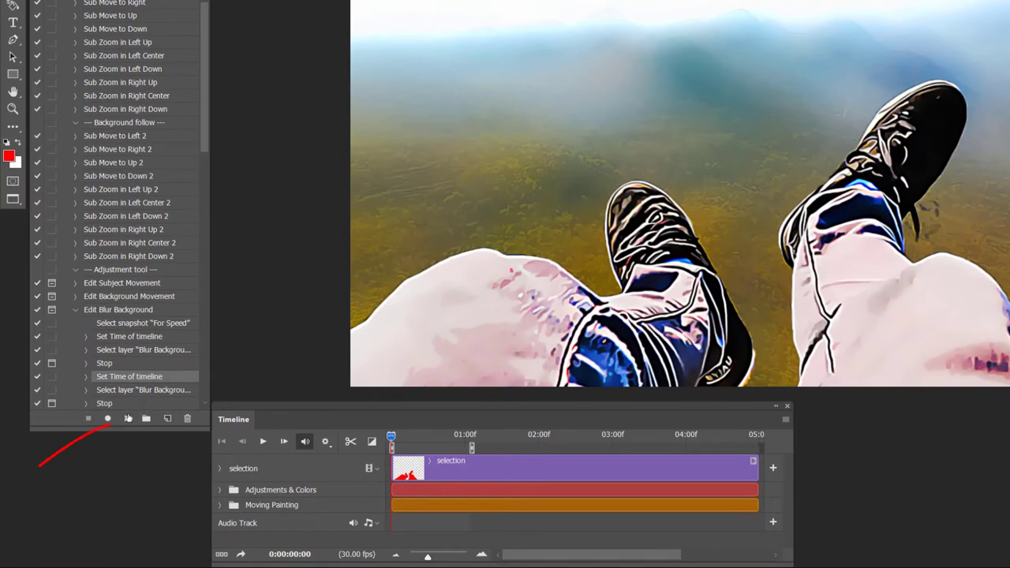
# Set the last-position Blur Background opacity to 0% and save the For Speed snapshot
pyautogui.click(126, 418)
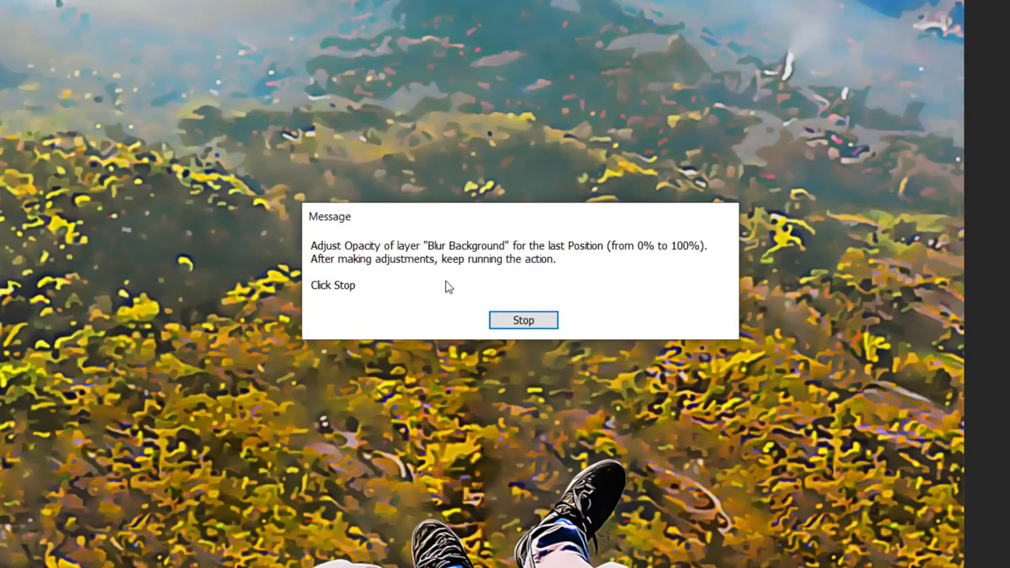
pyautogui.click(517, 322)
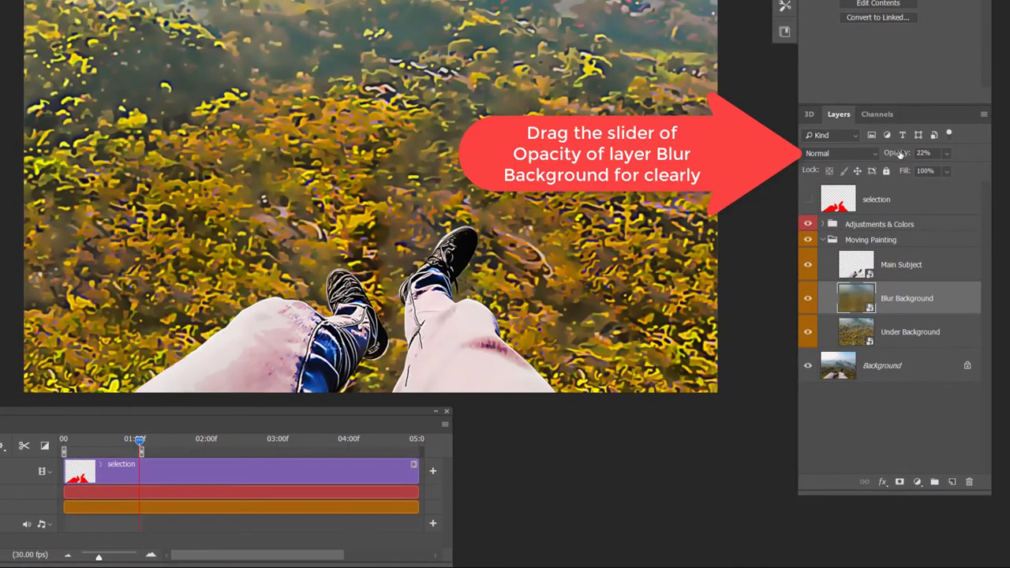
pyautogui.moveTo(900, 154); pyautogui.dragTo(868, 154)
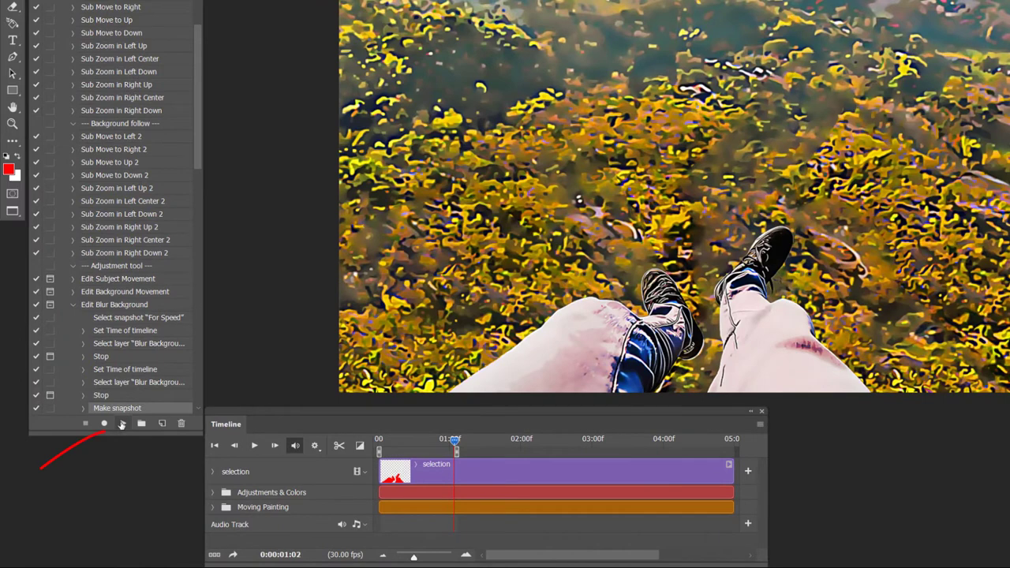
pyautogui.click(122, 423)
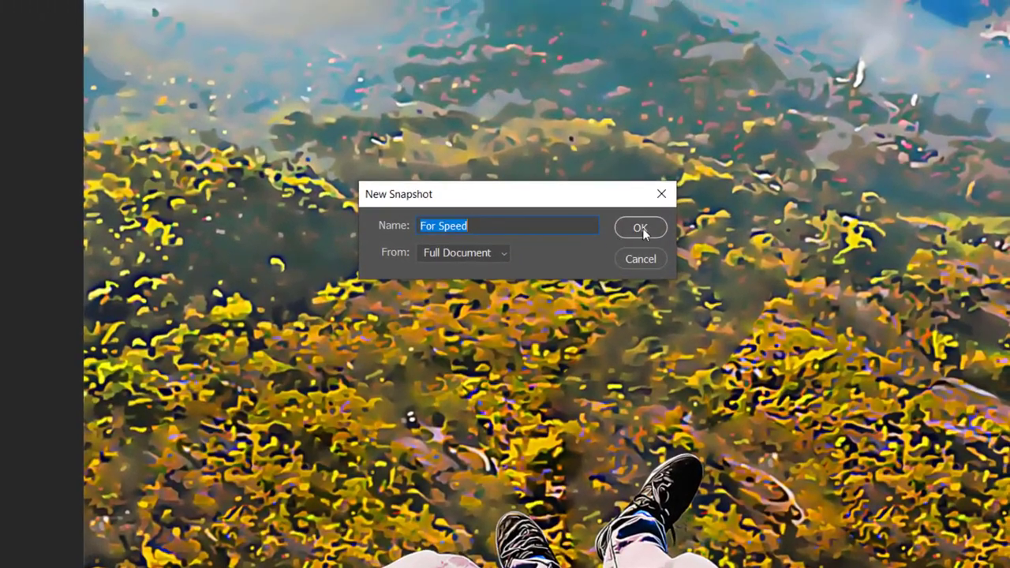
pyautogui.click(647, 229)
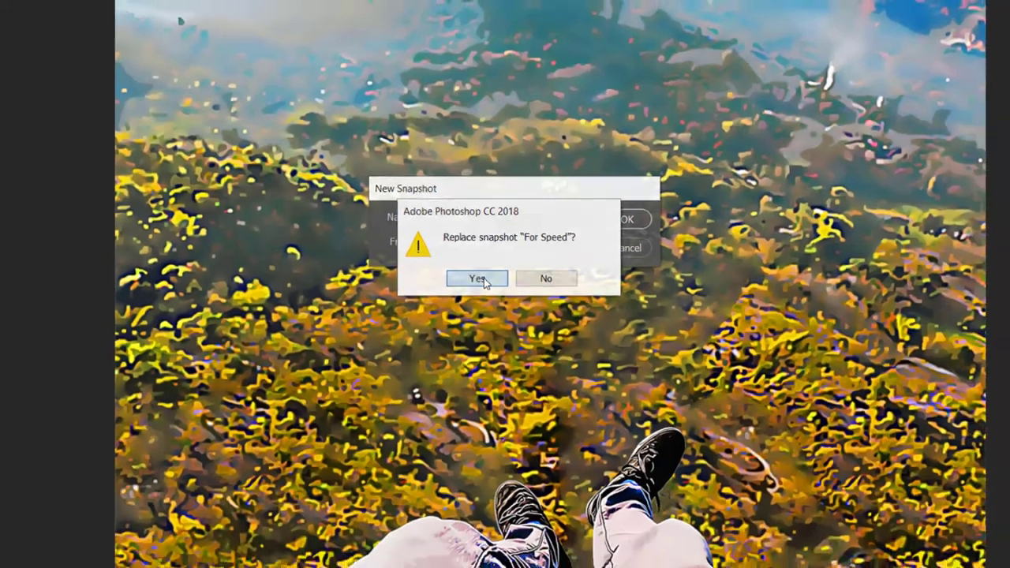
# Replace the For Speed snapshot and preview the blur-fade animation
pyautogui.click(477, 292)
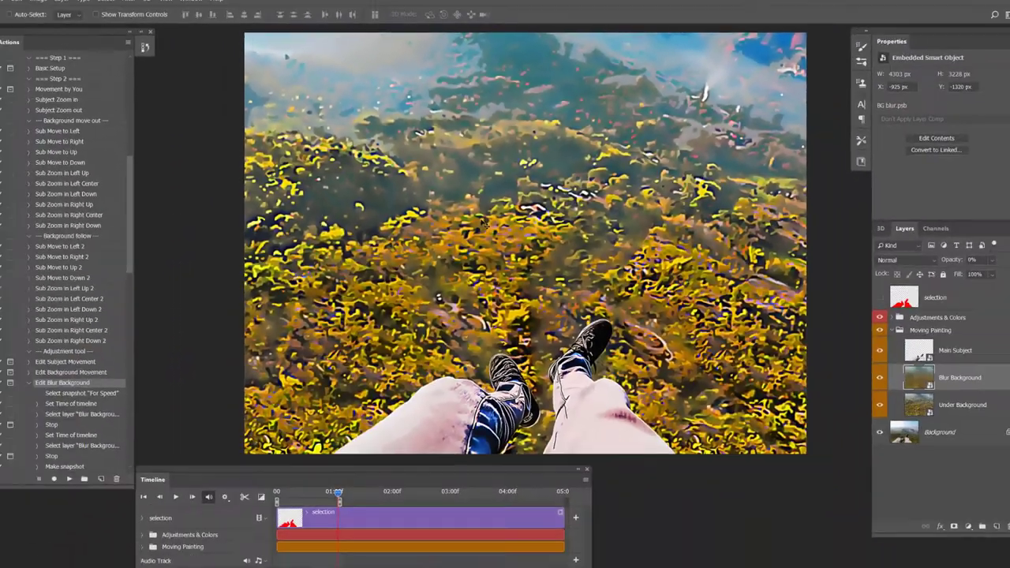
pyautogui.click(56, 368)
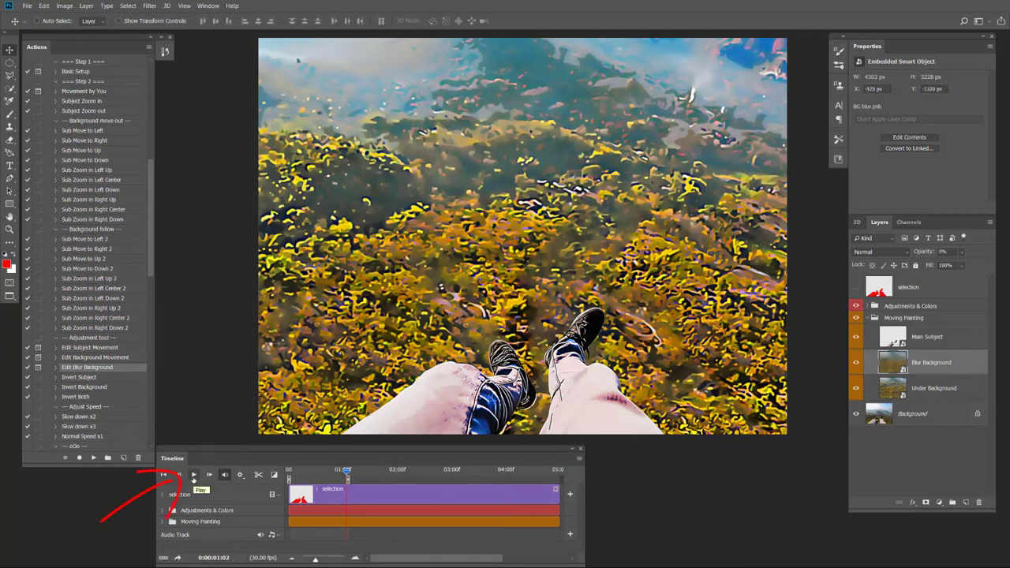
pyautogui.click(193, 476)
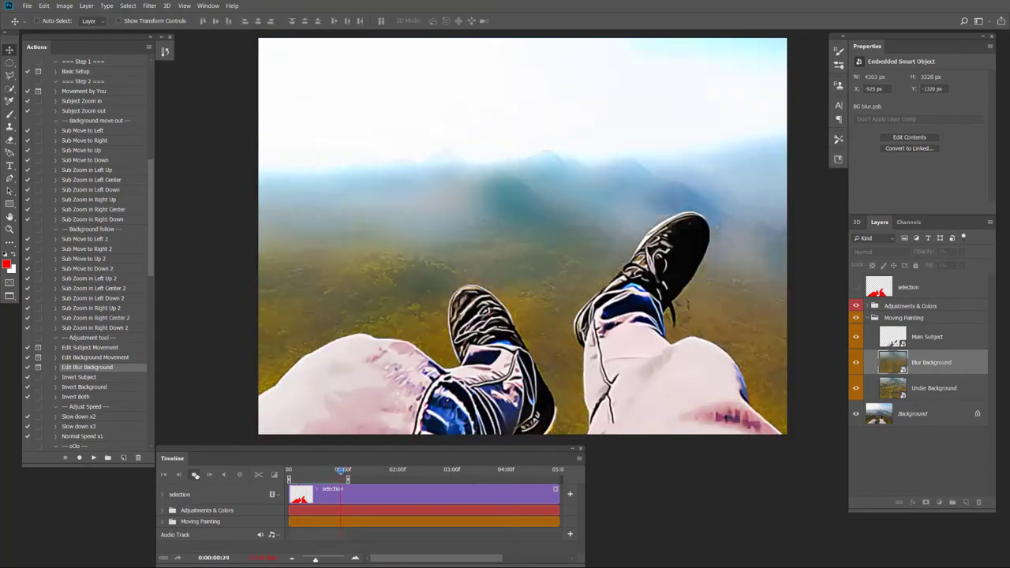
pyautogui.click(195, 475)
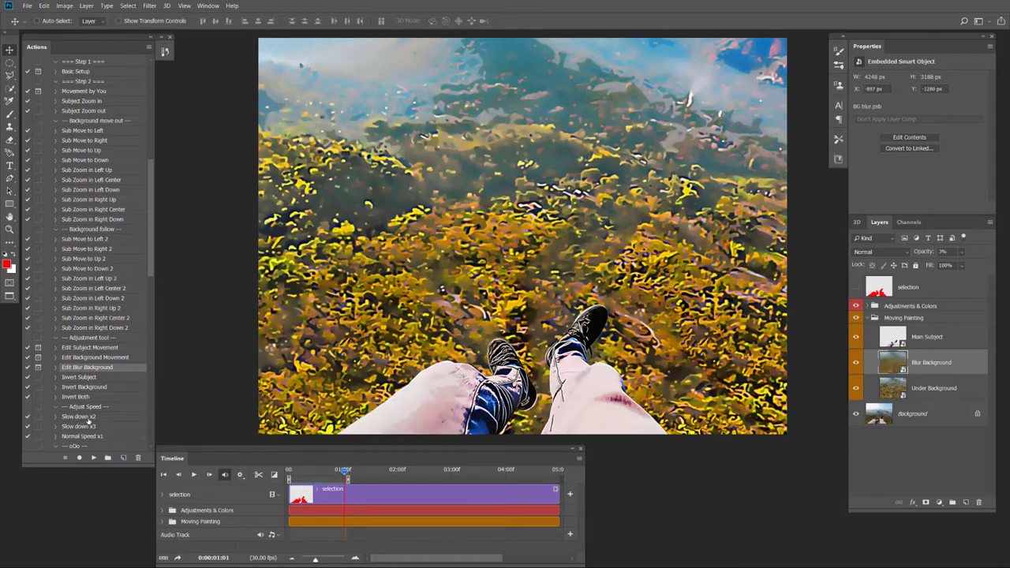
# Apply Slow down x2, preview it, and park the playhead about one second in
pyautogui.click(82, 419)
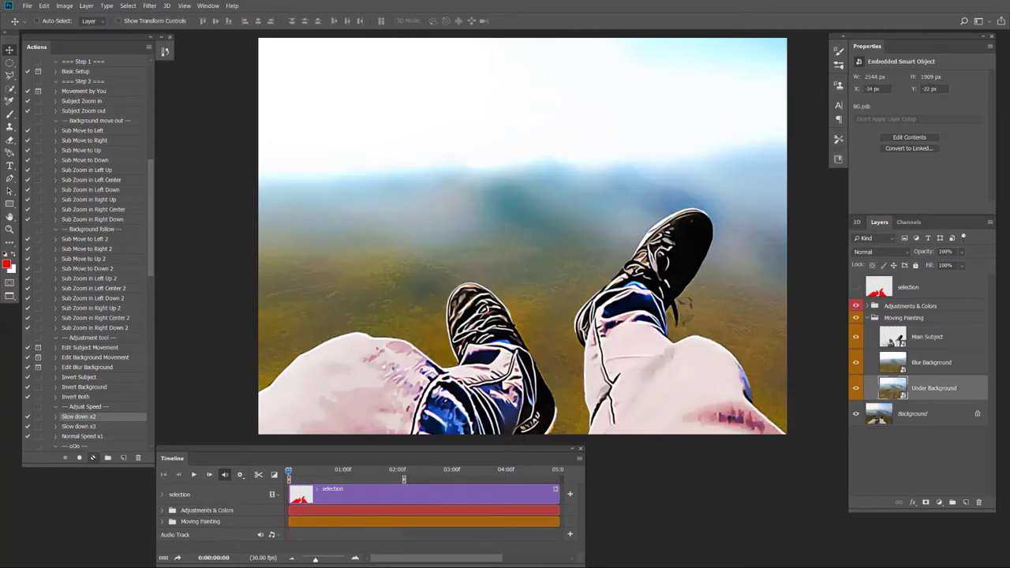
pyautogui.click(193, 474)
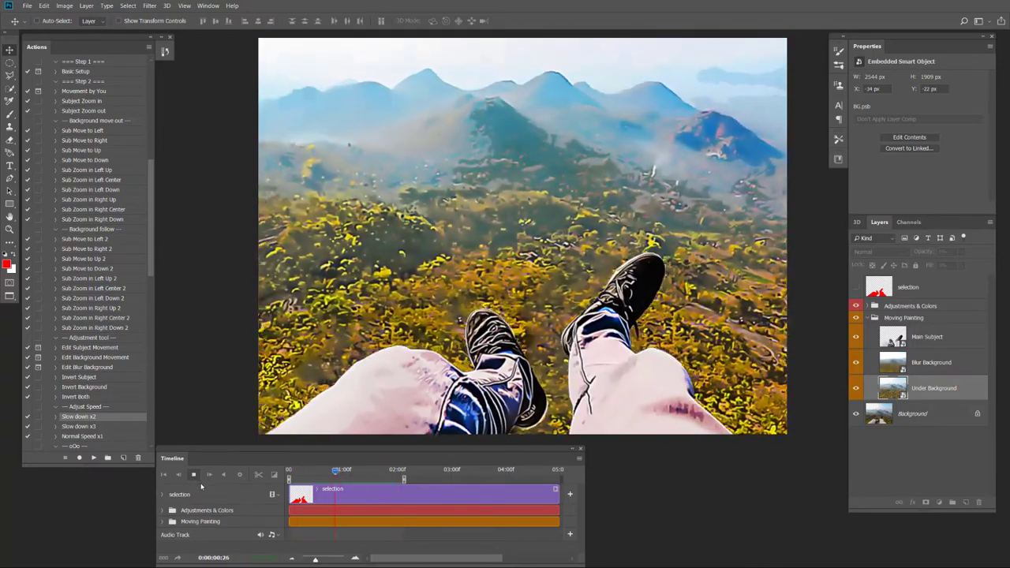
pyautogui.click(195, 476)
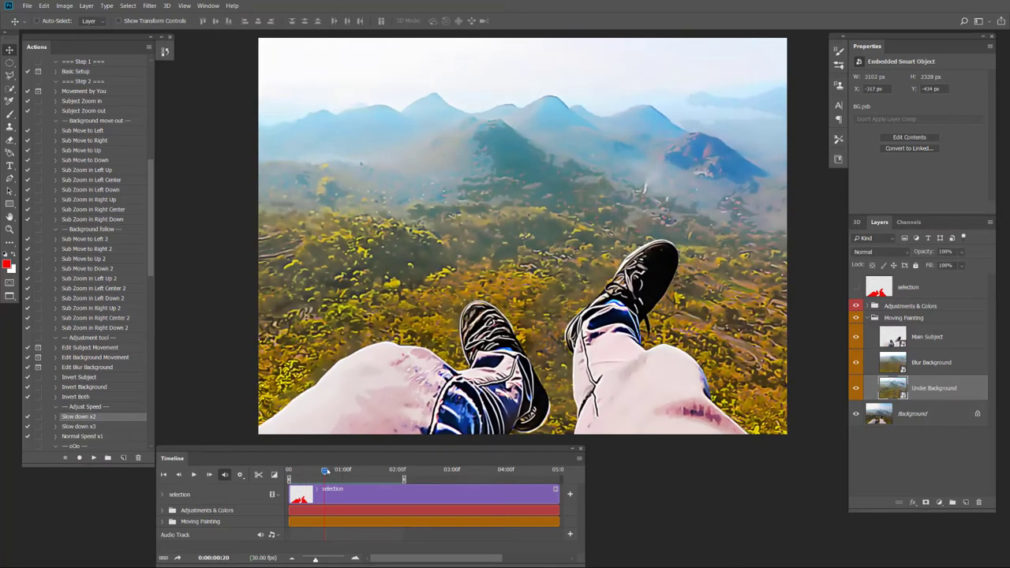
pyautogui.moveTo(289, 472)
pyautogui.mouseDown()
pyautogui.moveTo(393, 473)
pyautogui.moveTo(276, 473)
pyautogui.mouseUp()
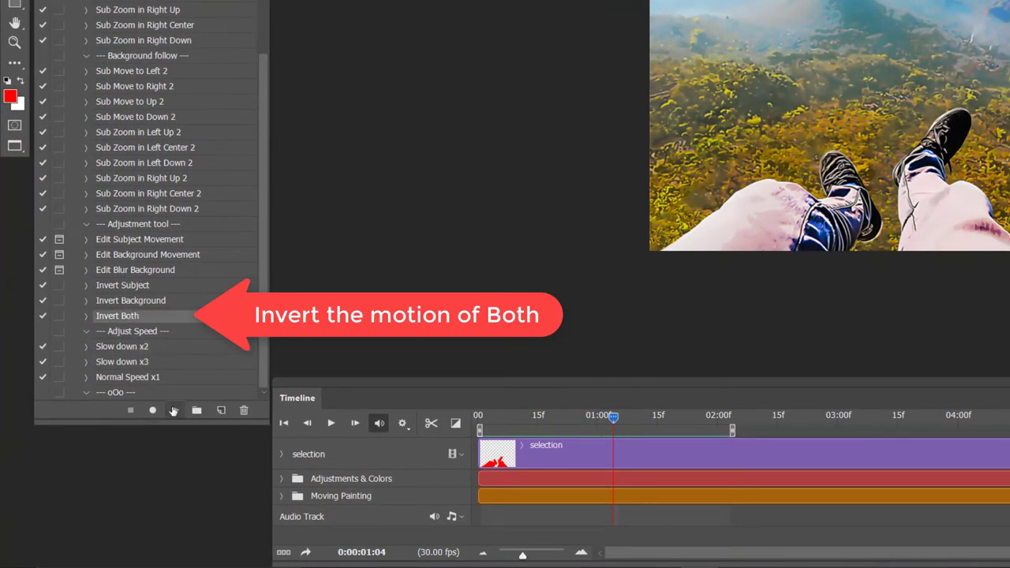
# Run Invert Both to reverse the subject and background motion, then preview it
pyautogui.click(174, 411)
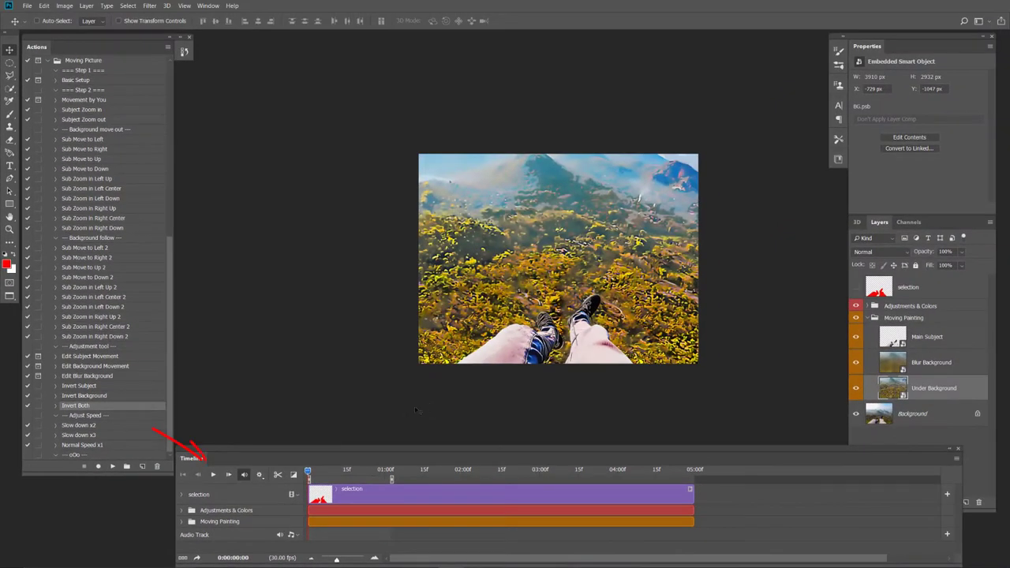
pyautogui.click(213, 475)
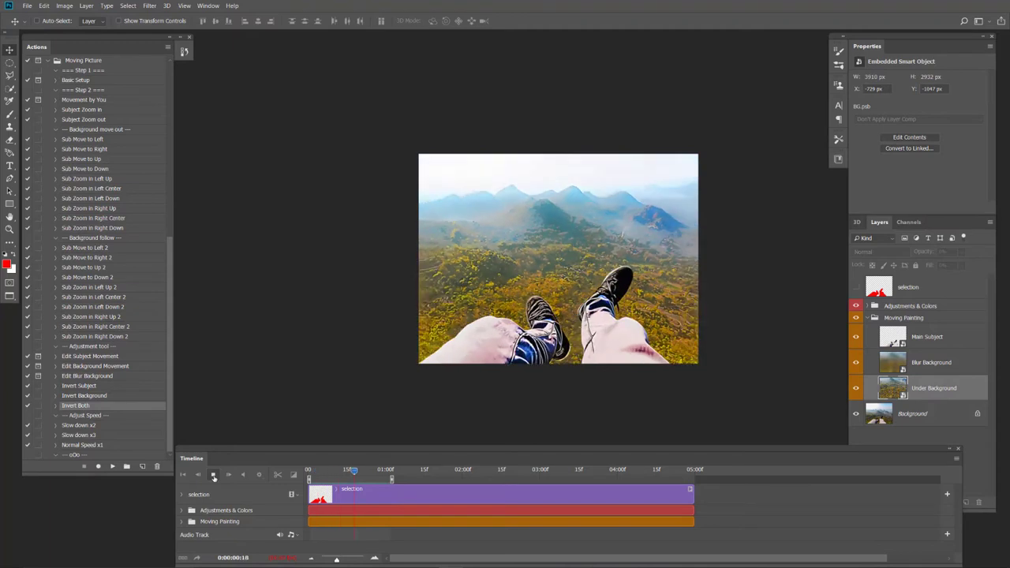
pyautogui.click(213, 475)
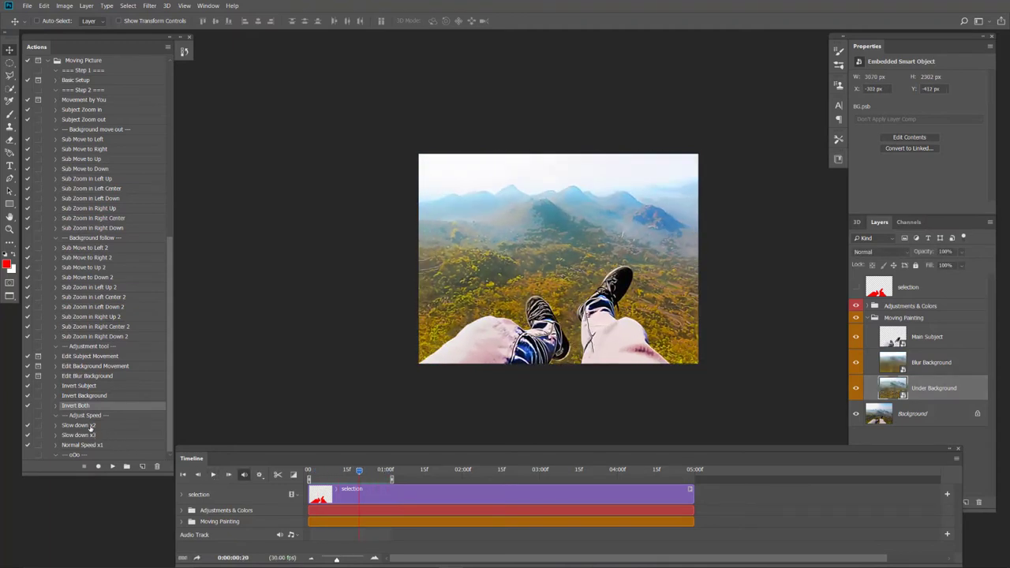
# Slow the inverted animation to half speed with Slow down x2 and preview it
pyautogui.click(79, 425)
pyautogui.click(112, 466)
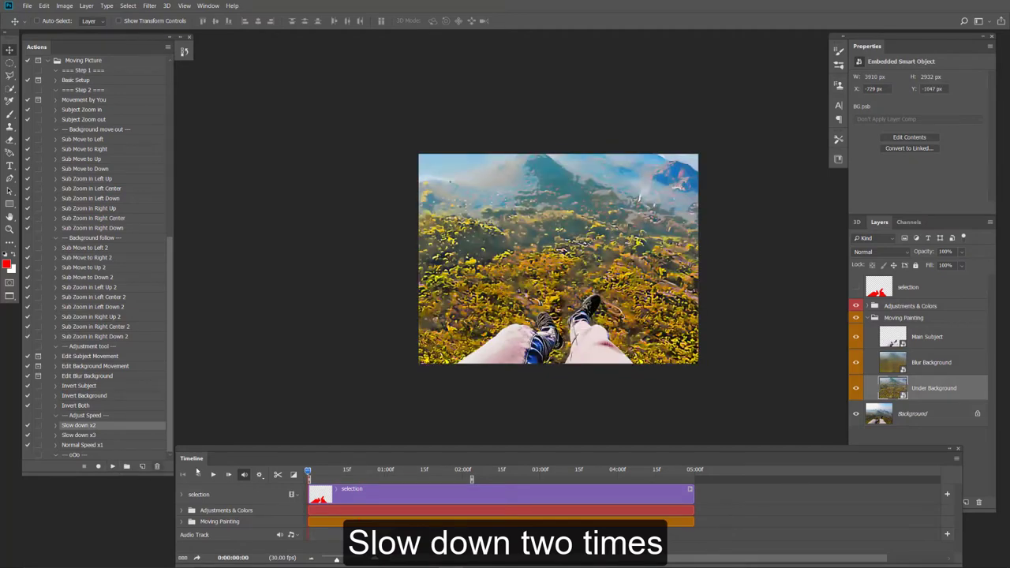
pyautogui.click(214, 475)
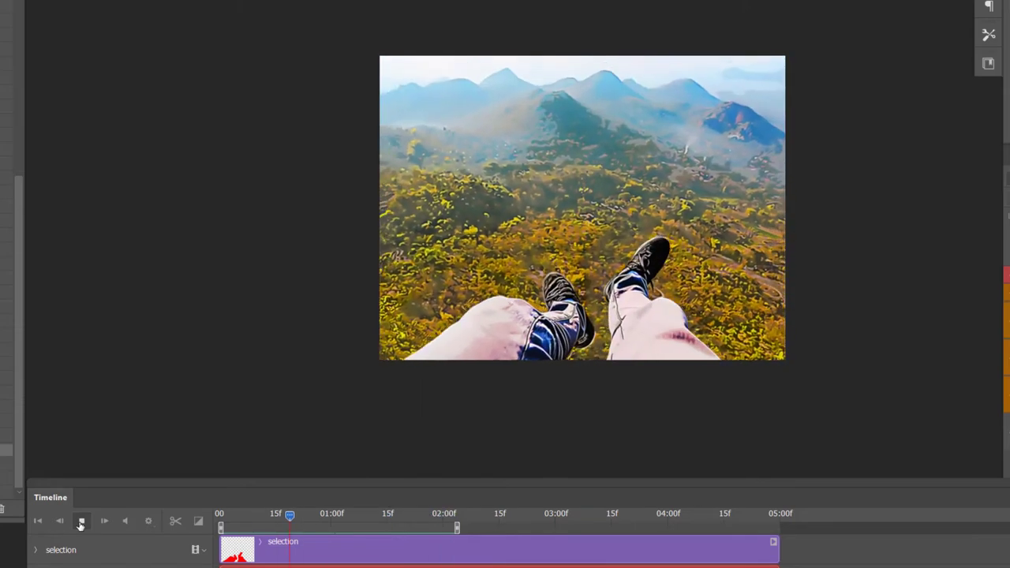
pyautogui.click(80, 522)
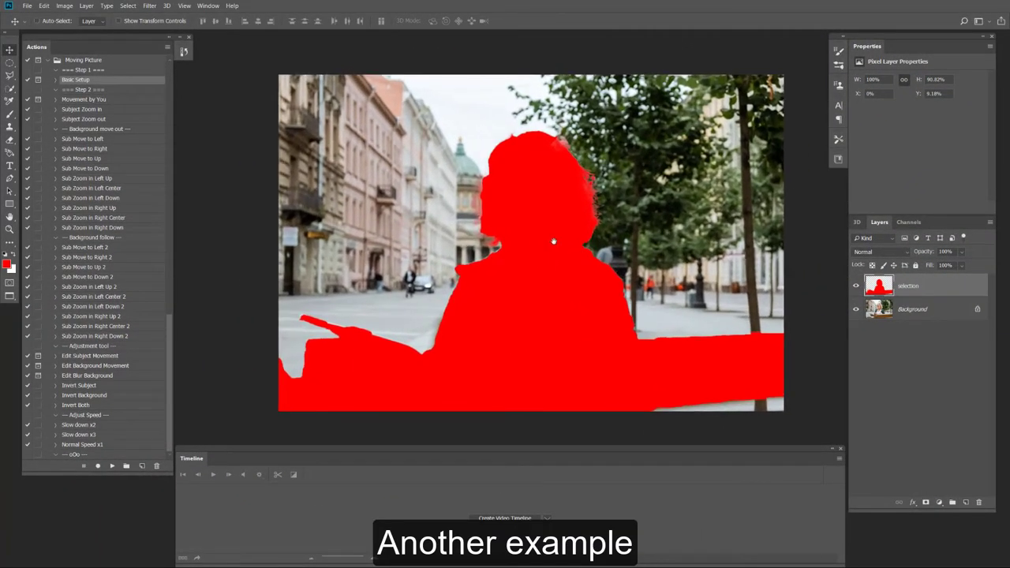
# Hide the red subject mask layer and cartoonize the photo with Stroke turned off
pyautogui.click(856, 286)
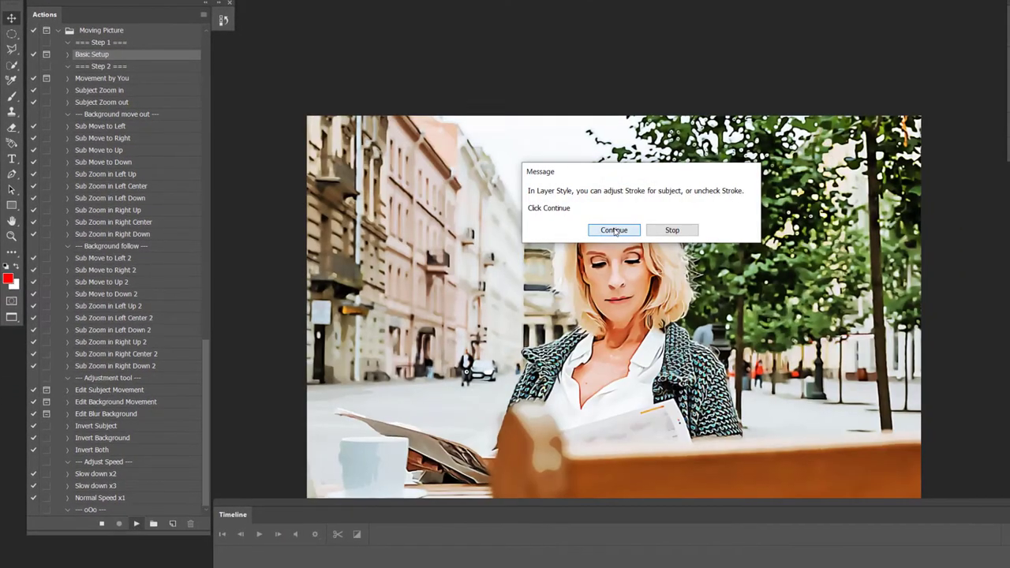
pyautogui.click(615, 231)
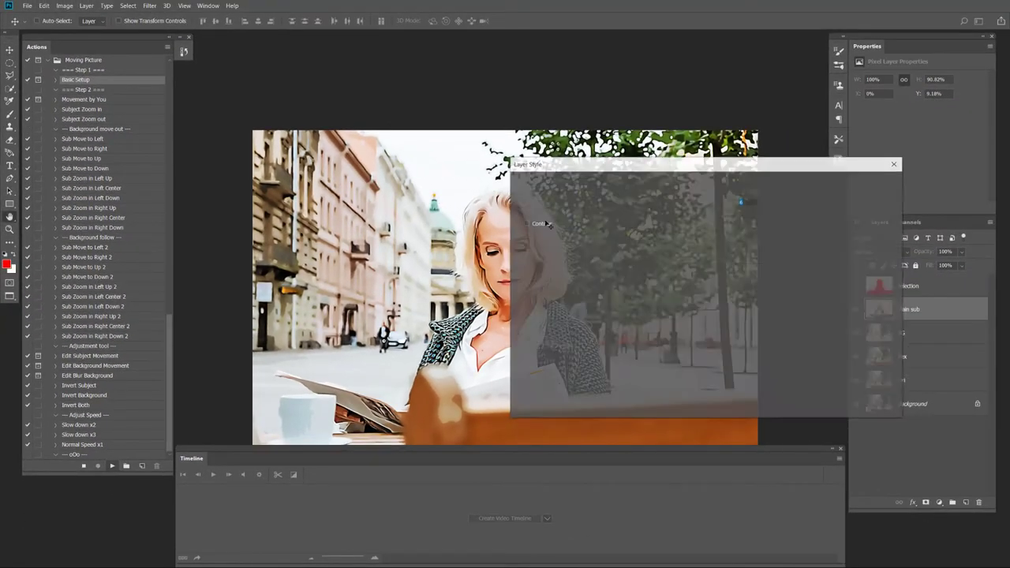
pyautogui.click(520, 249)
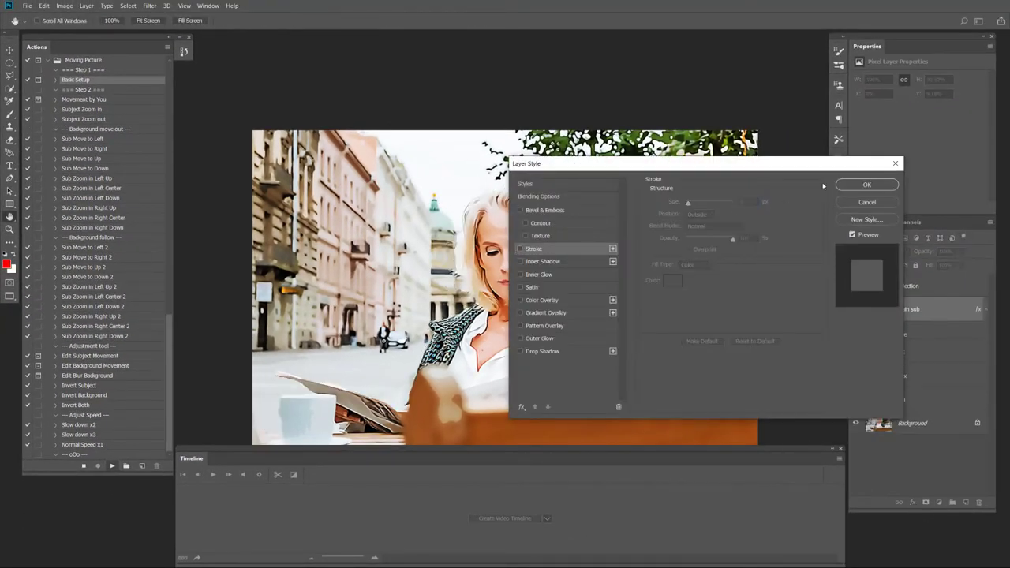
pyautogui.click(867, 184)
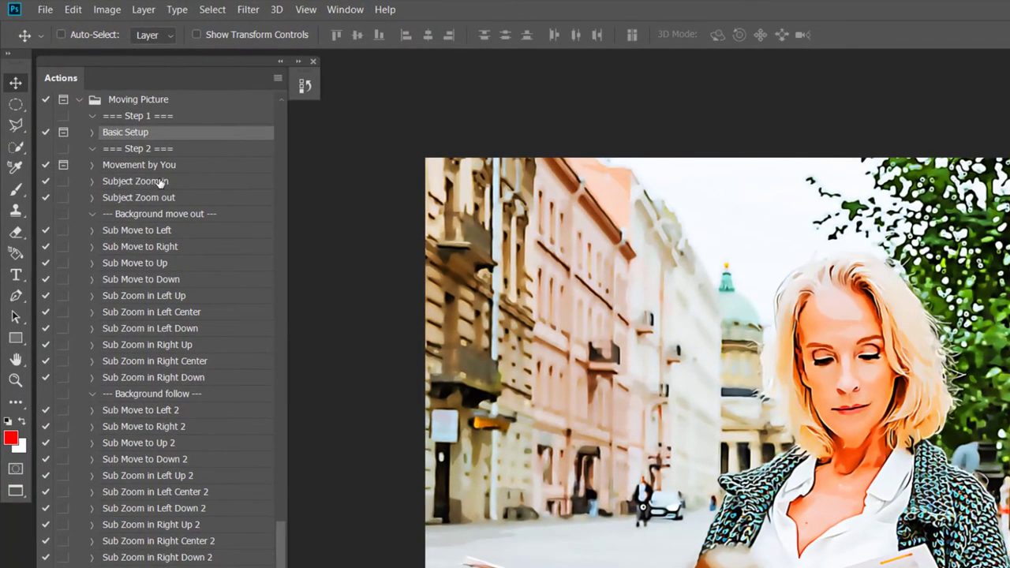
# Run Subject Zoom in and save the For Speed snapshot
pyautogui.click(145, 182)
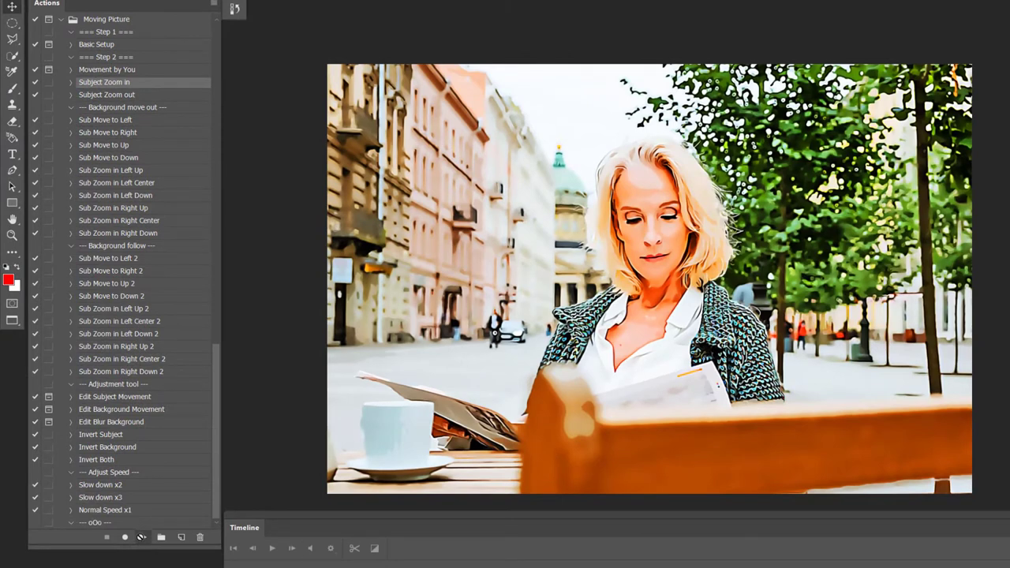
pyautogui.click(142, 538)
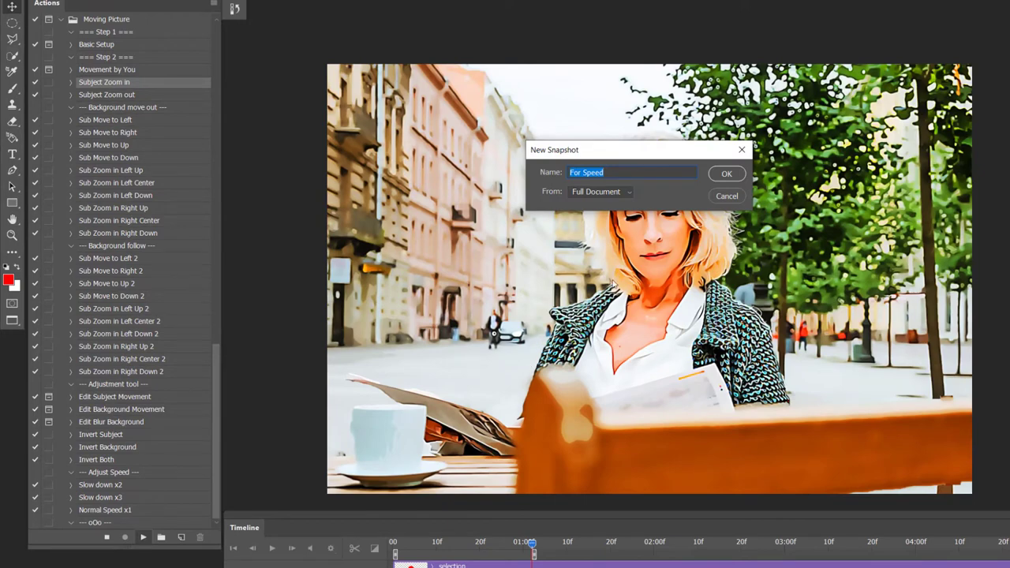
pyautogui.click(727, 175)
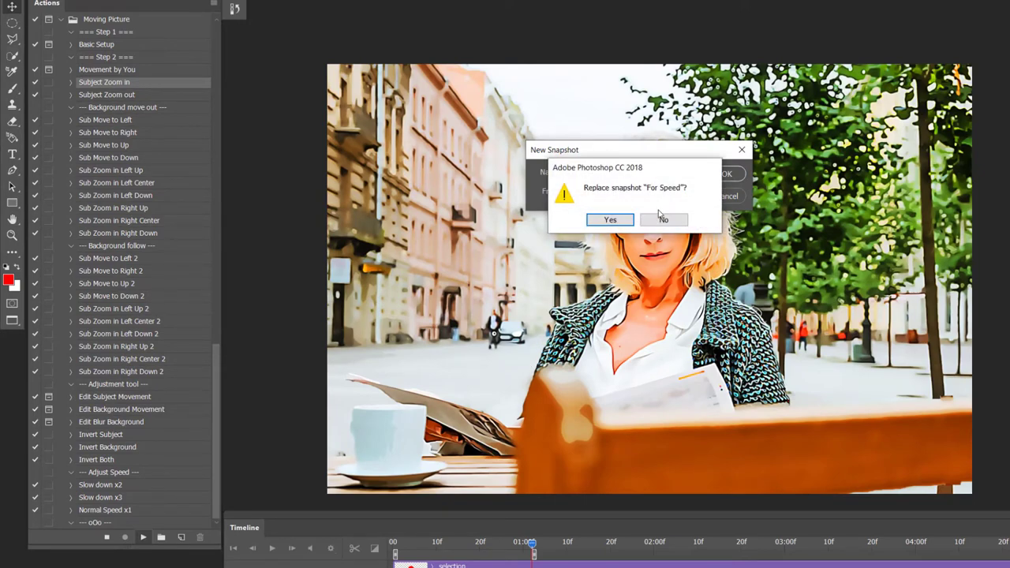
# Replace the For Speed snapshot and preview the zoom-in on the reading woman
pyautogui.click(618, 221)
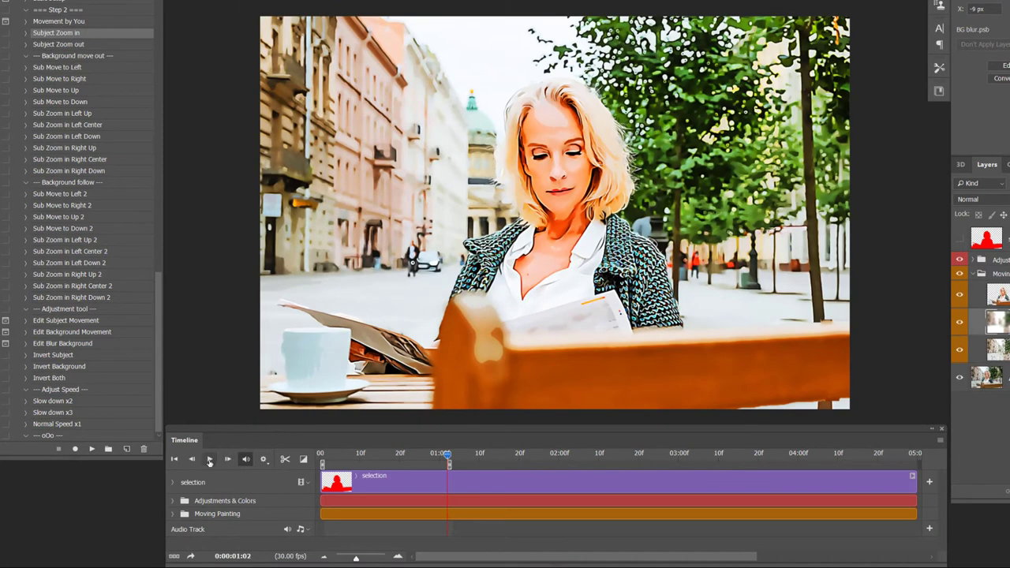
pyautogui.click(209, 459)
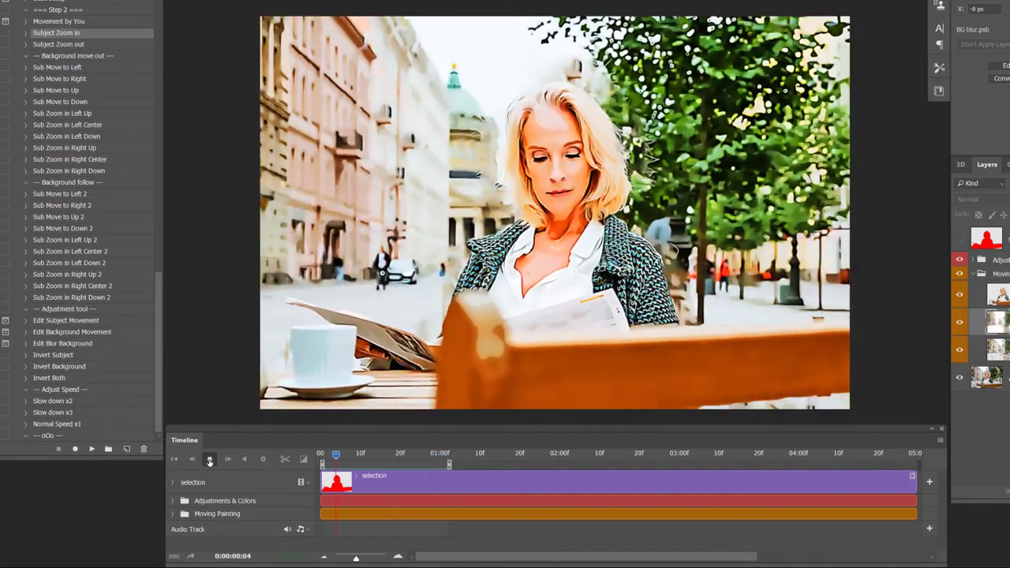
pyautogui.click(209, 460)
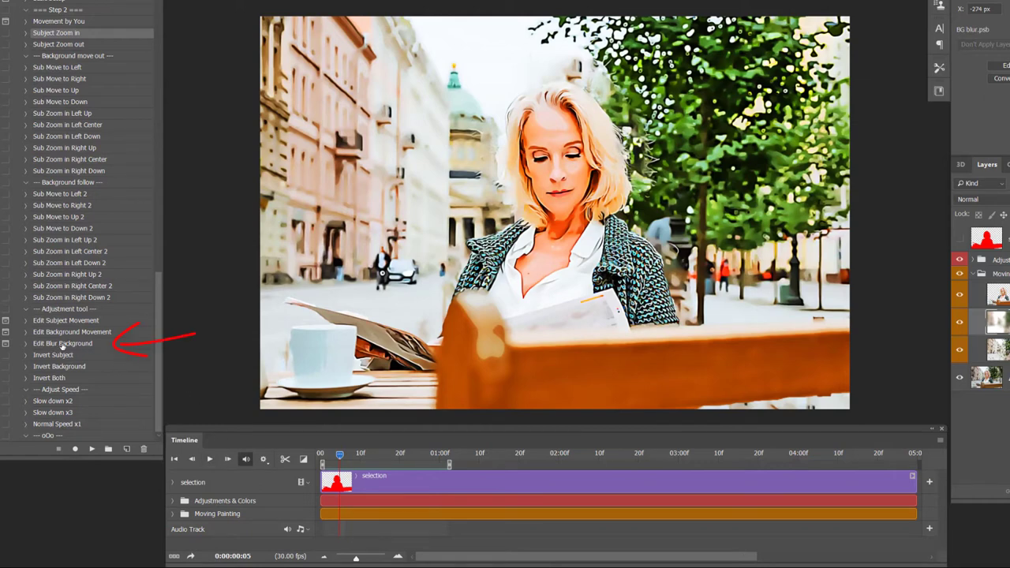
# Run Edit Blur Background, leaving the first-position blur opacity unchanged
pyautogui.click(62, 345)
pyautogui.click(92, 449)
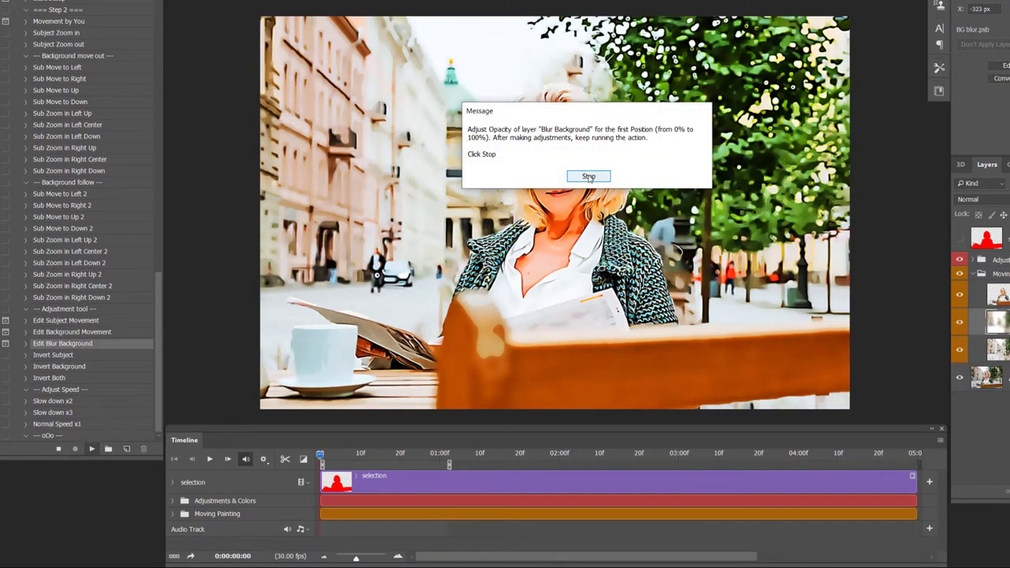
pyautogui.click(588, 176)
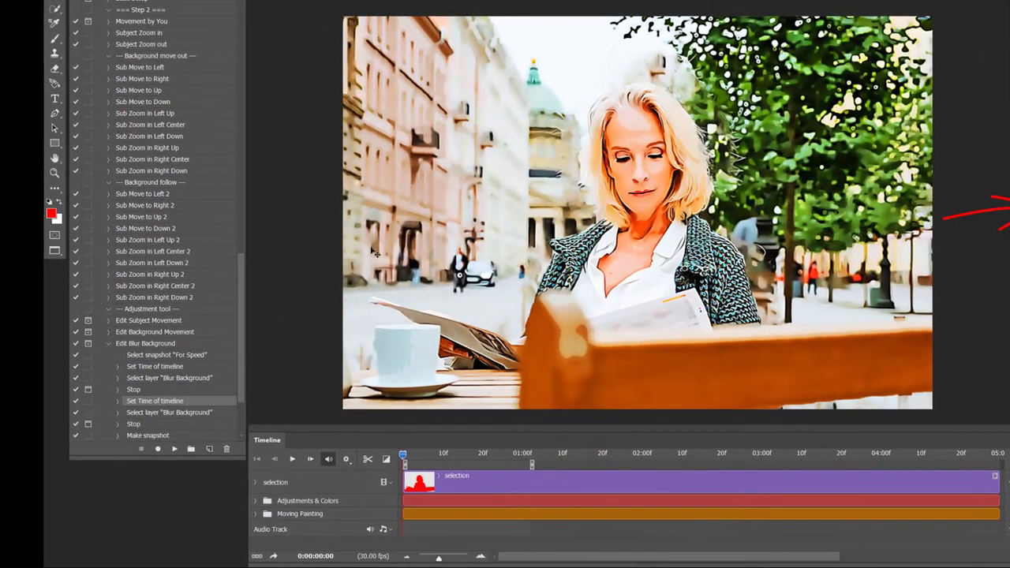
pyautogui.click(175, 449)
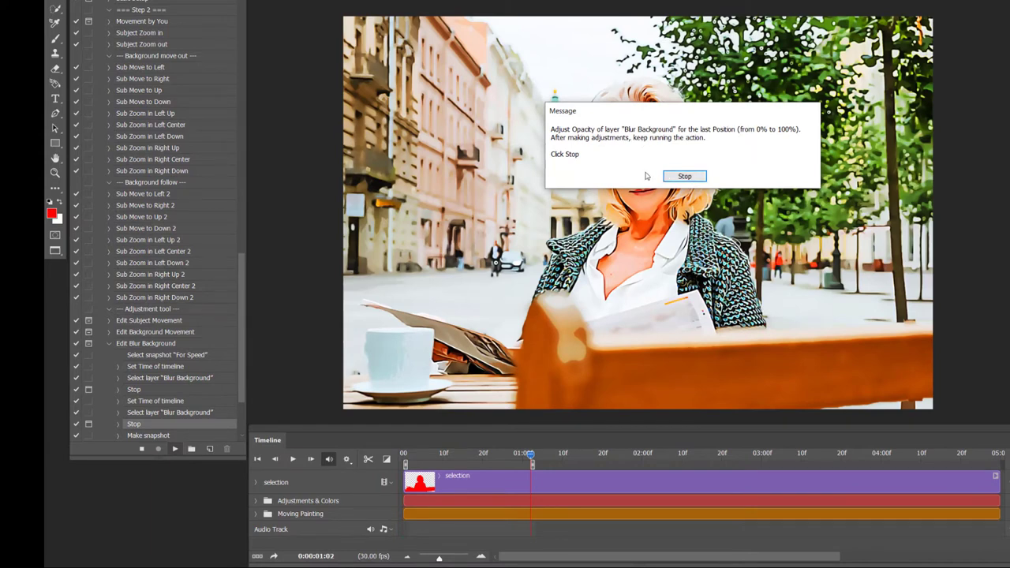
# Raise the last-position Blur Background opacity to 53% and replace the For Speed snapshot
pyautogui.click(685, 176)
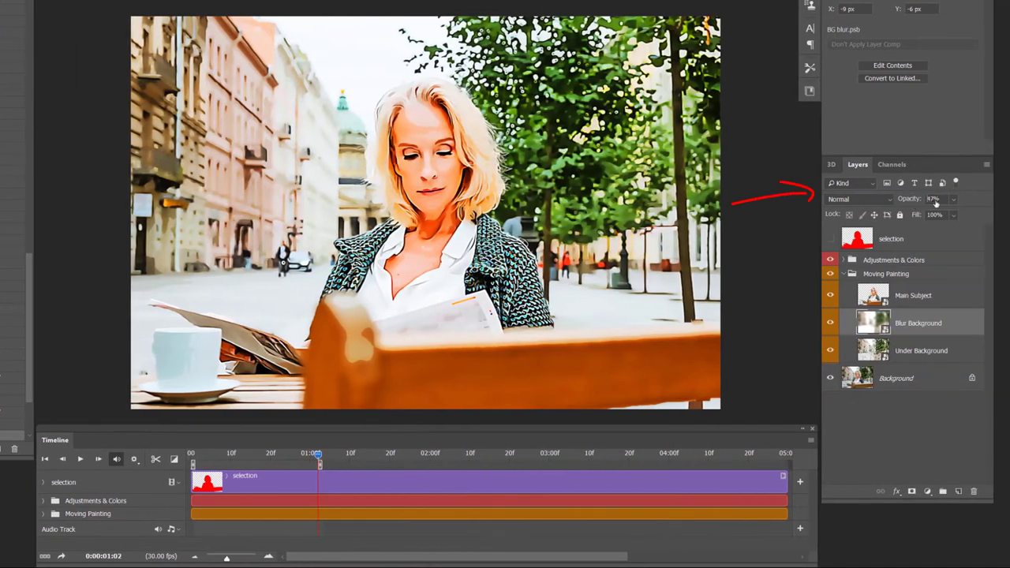
pyautogui.moveTo(920, 203); pyautogui.dragTo(948, 203)
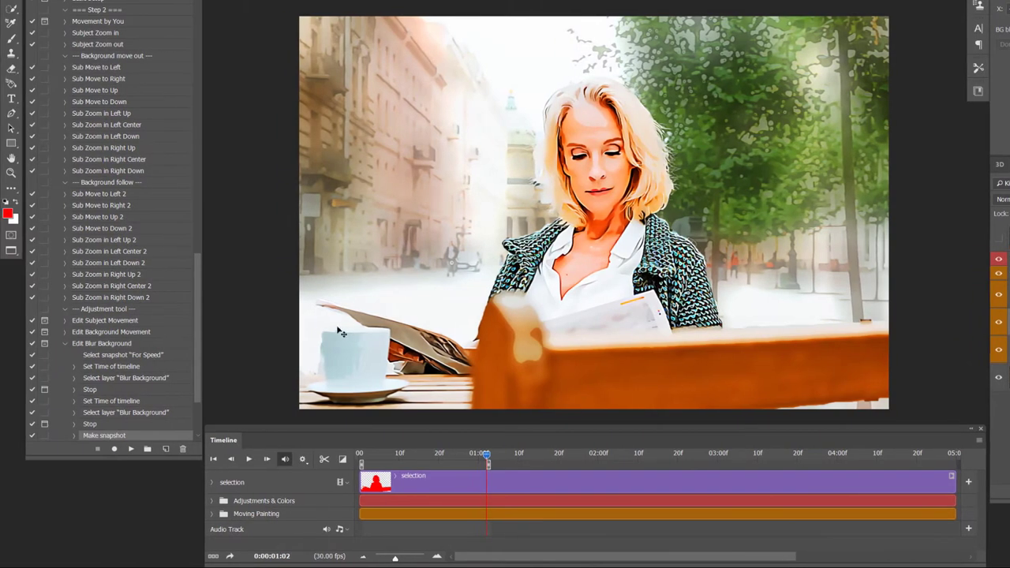
pyautogui.click(129, 449)
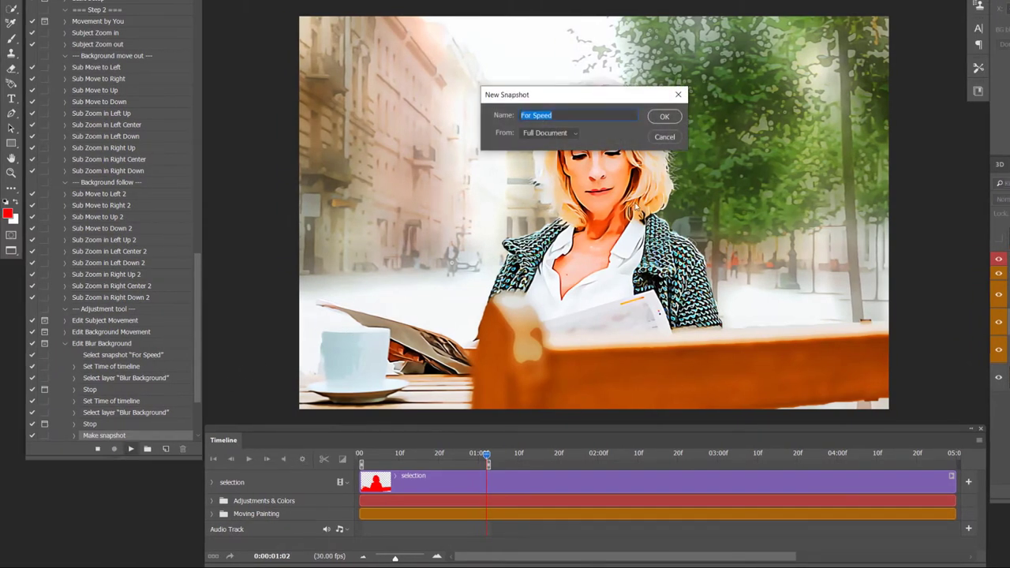
pyautogui.click(665, 118)
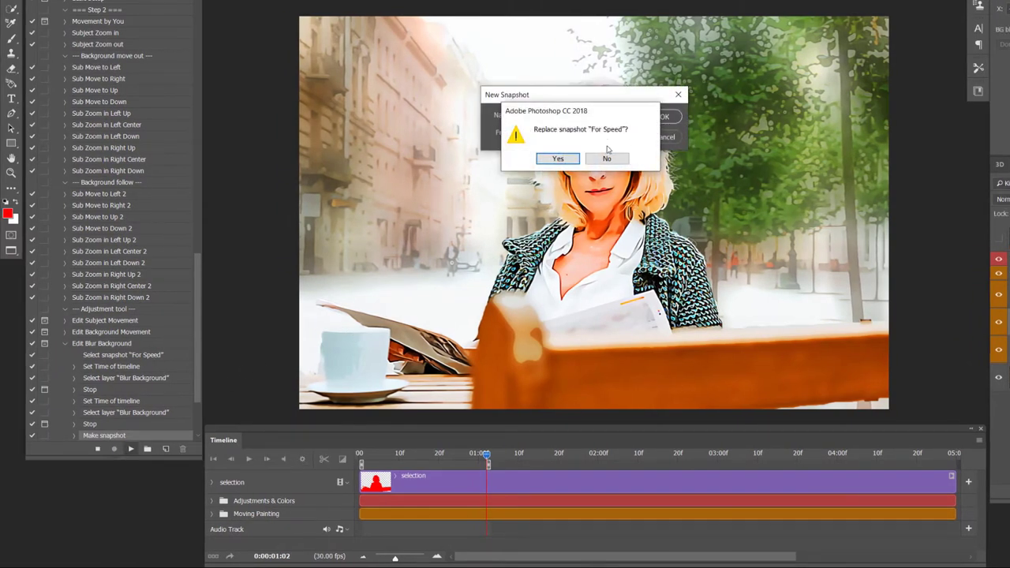
pyautogui.click(570, 158)
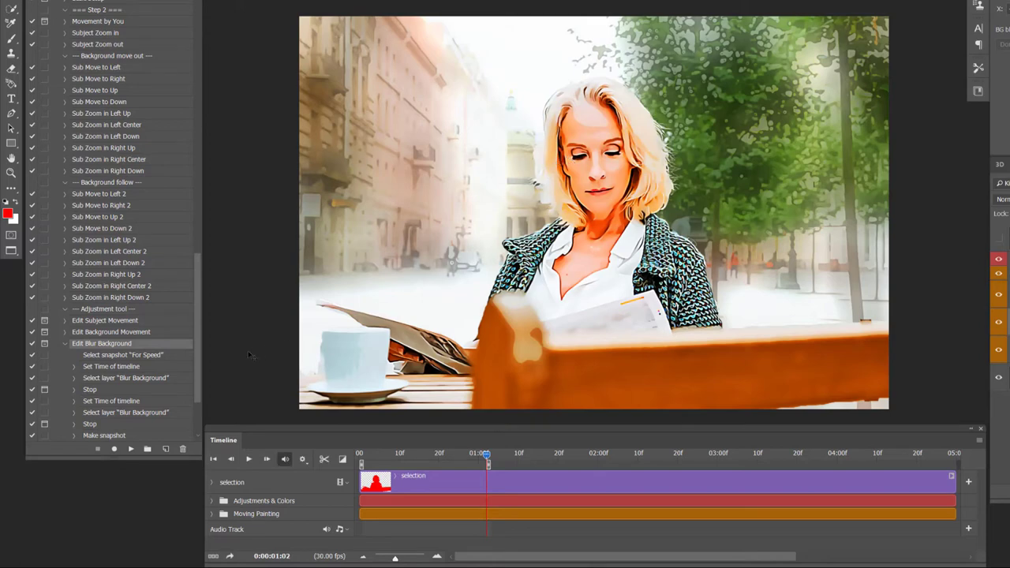
pyautogui.click(64, 346)
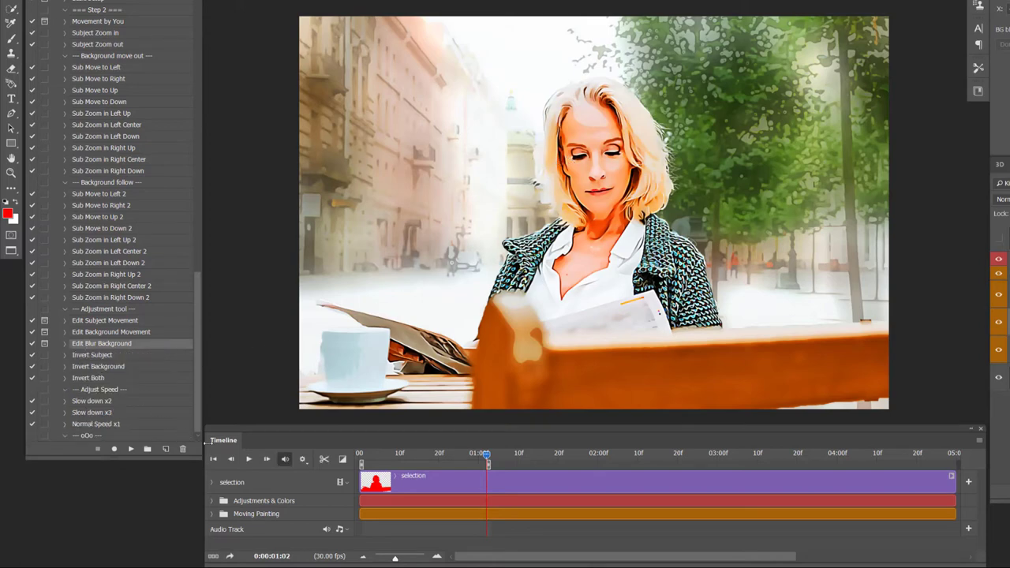
# Run the 'Slow down x2' action to halve the animation speed, then preview the slowed playback
pyautogui.click(249, 460)
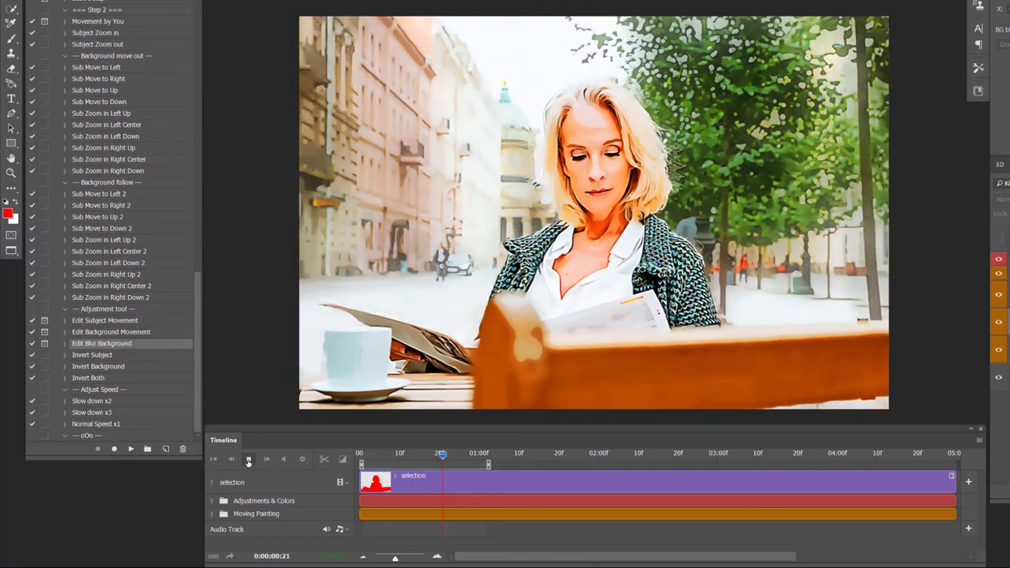
pyautogui.click(248, 461)
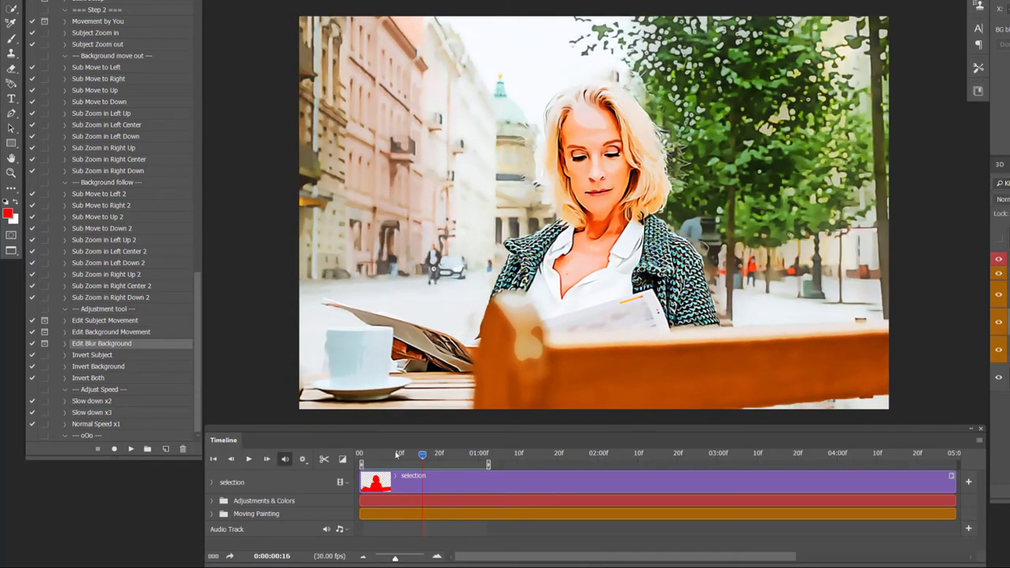
pyautogui.click(100, 402)
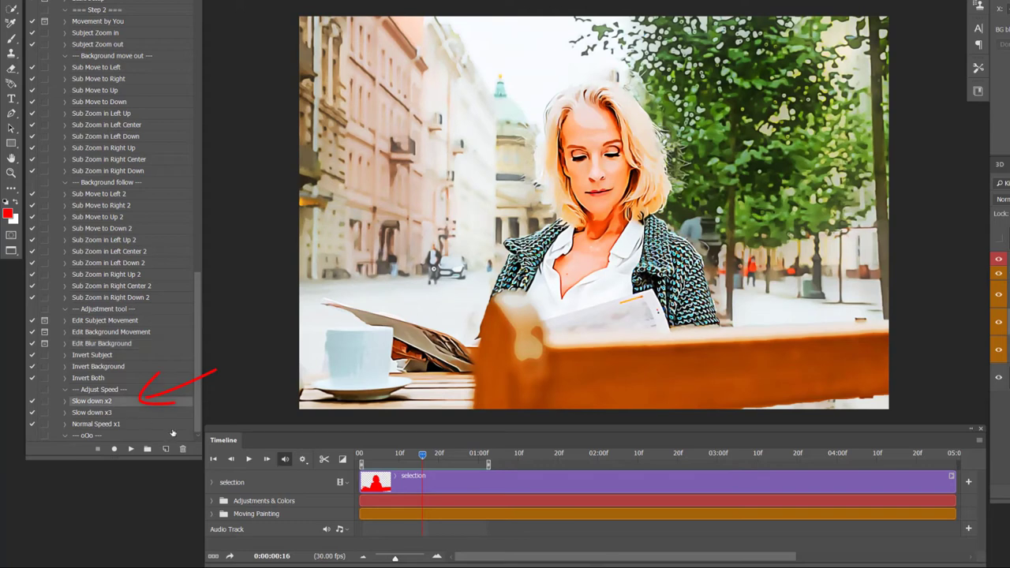
pyautogui.click(129, 449)
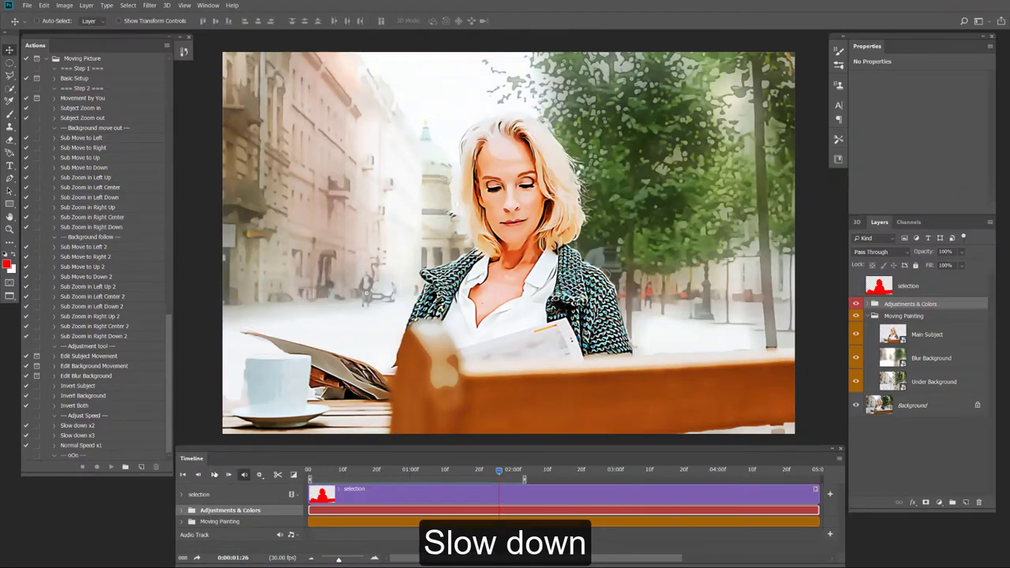
pyautogui.click(213, 475)
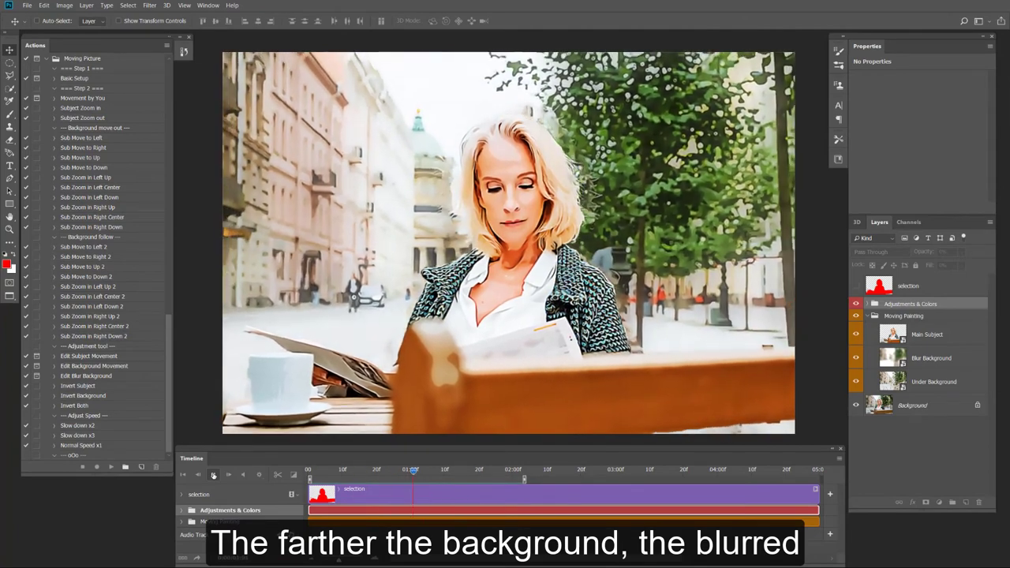
pyautogui.click(213, 474)
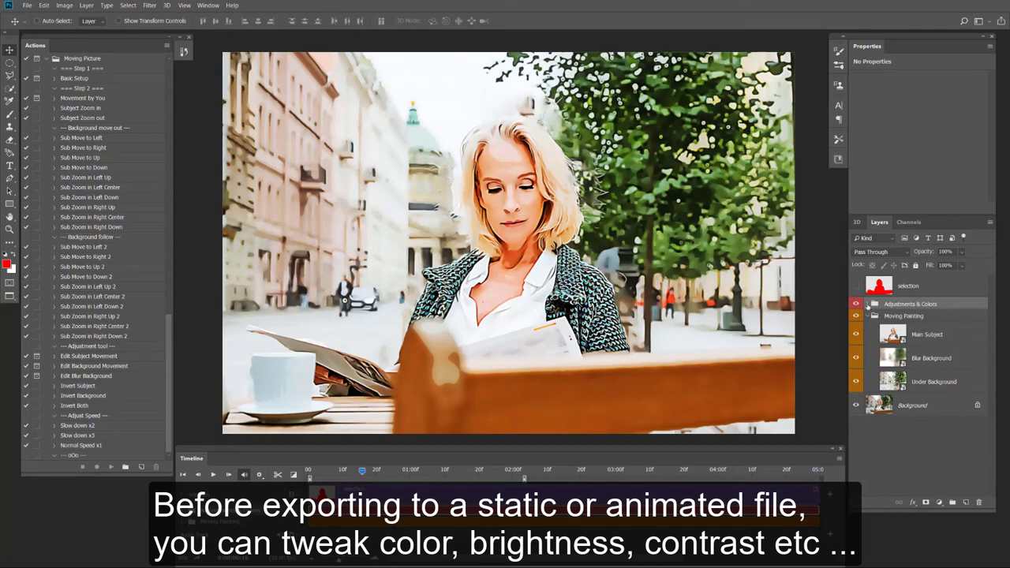
# In Adjustments & Colors, raise the Hue/Saturation saturation and nudge hue to about -1
pyautogui.click(868, 305)
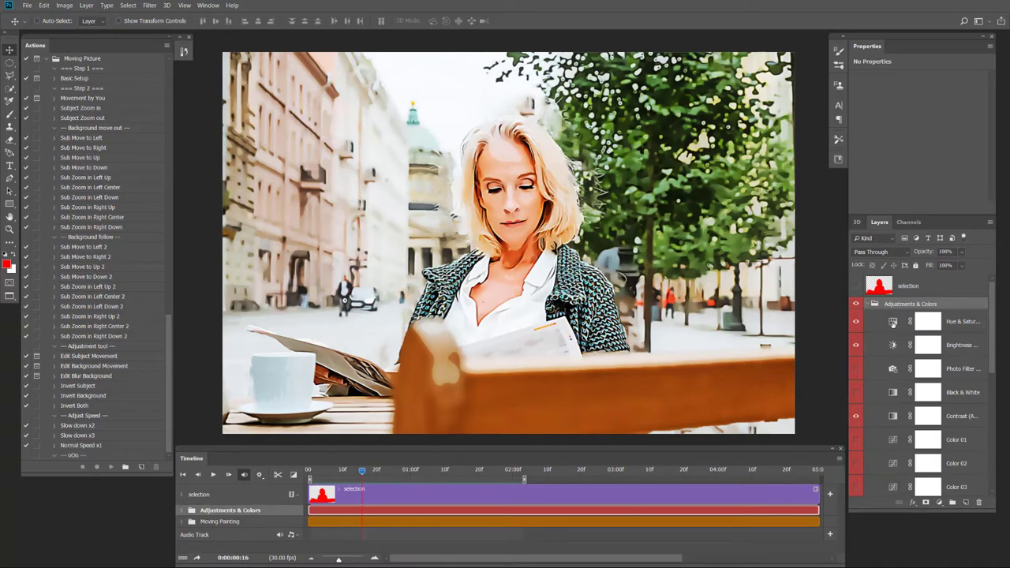
pyautogui.click(893, 322)
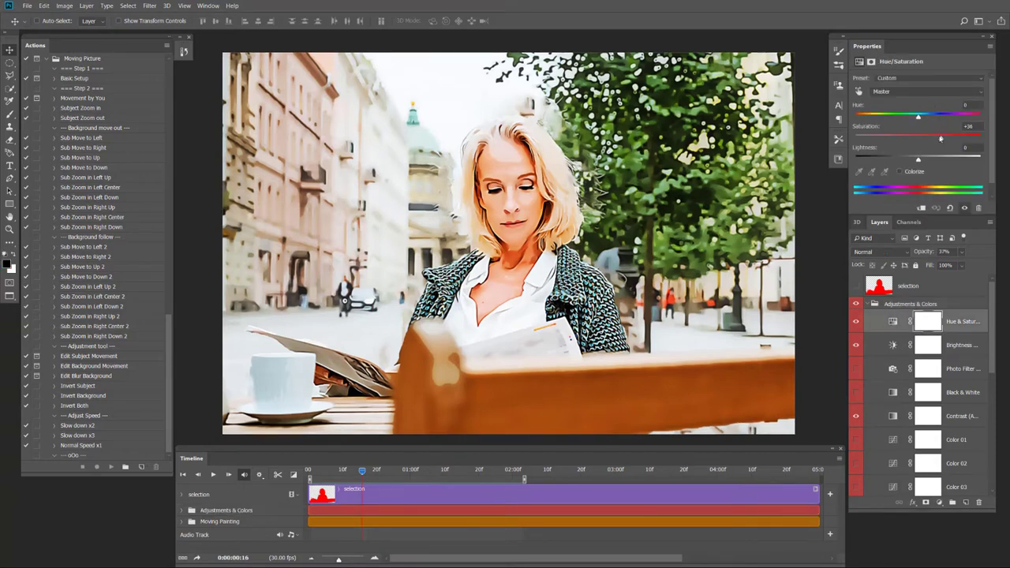
pyautogui.moveTo(940, 139)
pyautogui.mouseDown()
pyautogui.moveTo(962, 139)
pyautogui.moveTo(912, 140)
pyautogui.mouseUp()
pyautogui.moveTo(918, 118); pyautogui.dragTo(916, 118)
# Set Brightness/Contrast to Brightness -4 and Contrast 13
pyautogui.click(894, 347)
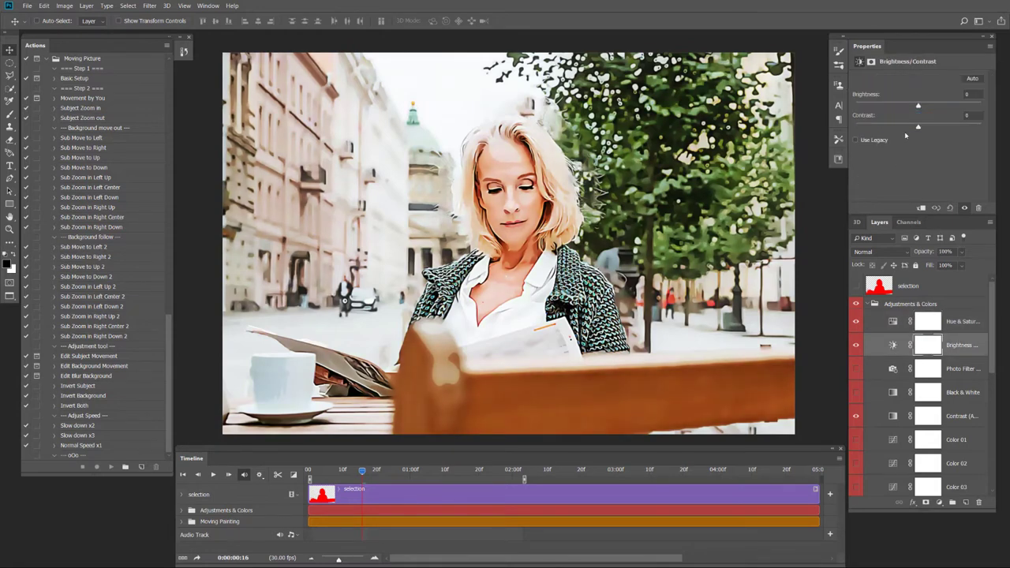
pyautogui.moveTo(930, 109)
pyautogui.mouseDown()
pyautogui.moveTo(890, 108)
pyautogui.moveTo(917, 110)
pyautogui.moveTo(880, 126)
pyautogui.moveTo(909, 131)
pyautogui.mouseUp()
pyautogui.scroll(-3, 899, 352)
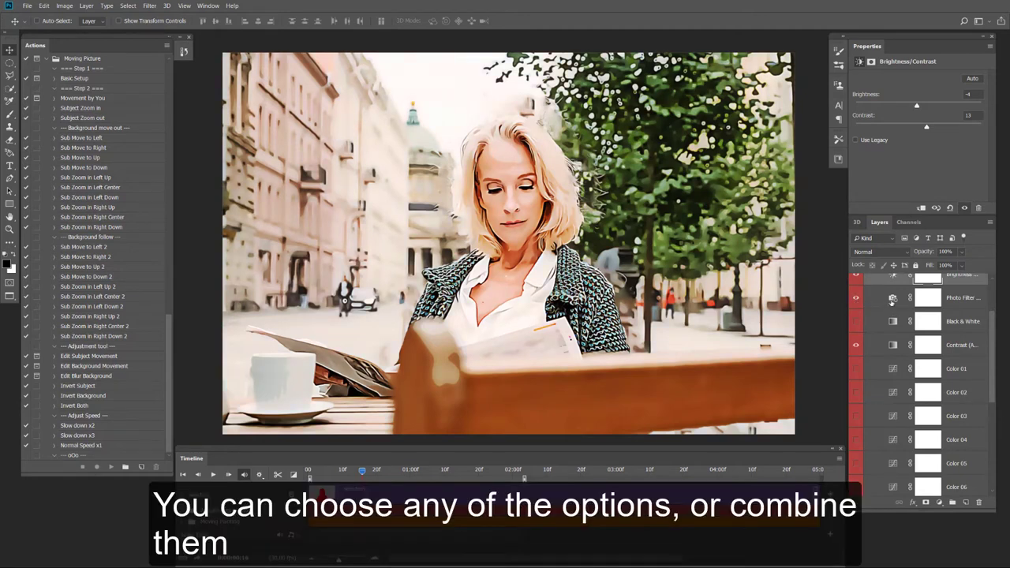
# Try the Warming (LBA), Cooling (80) and Orange Photo Filter presets, finishing on Cyan at 25% density
pyautogui.click(892, 299)
pyautogui.click(903, 80)
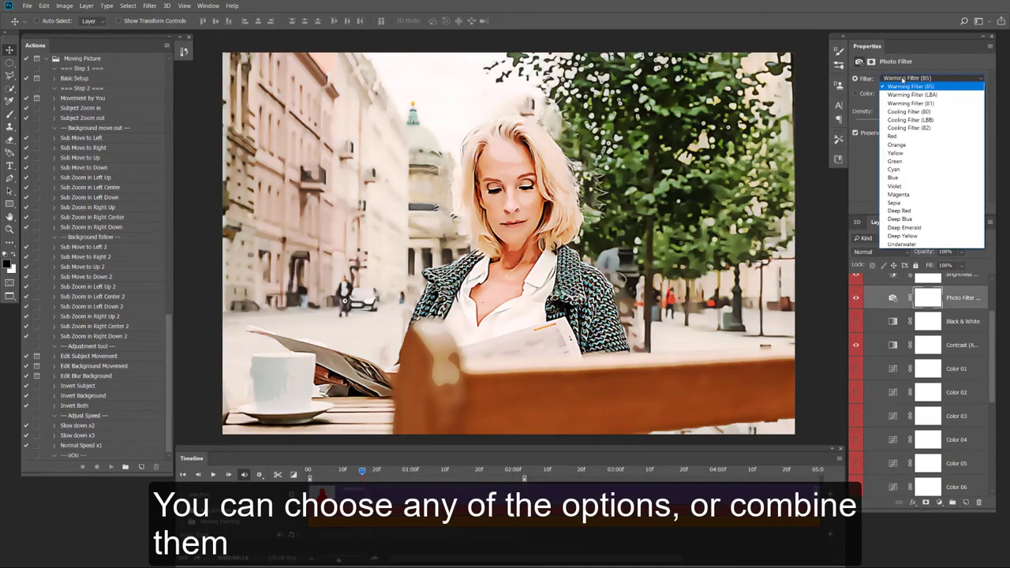
pyautogui.click(903, 95)
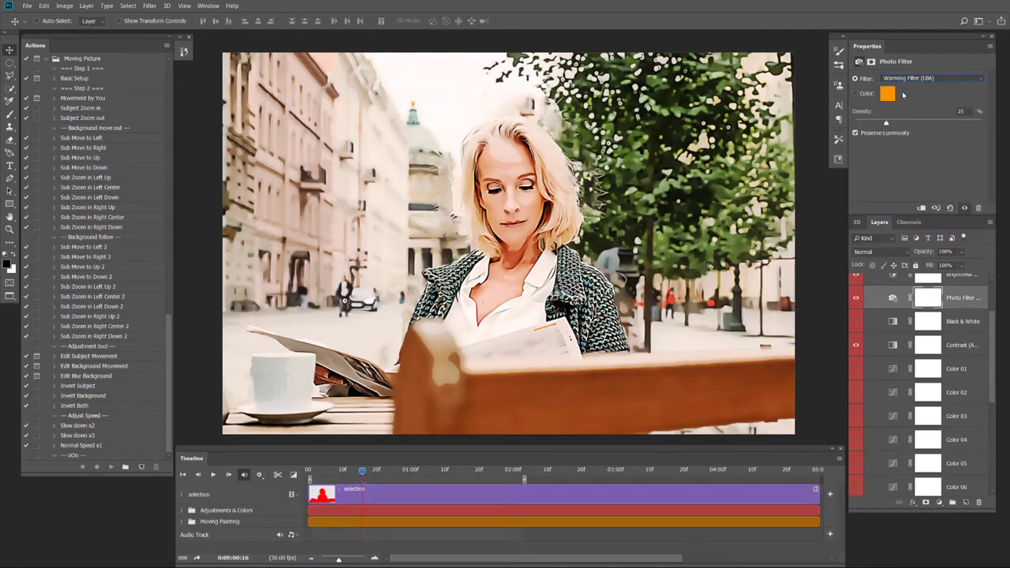
pyautogui.click(905, 81)
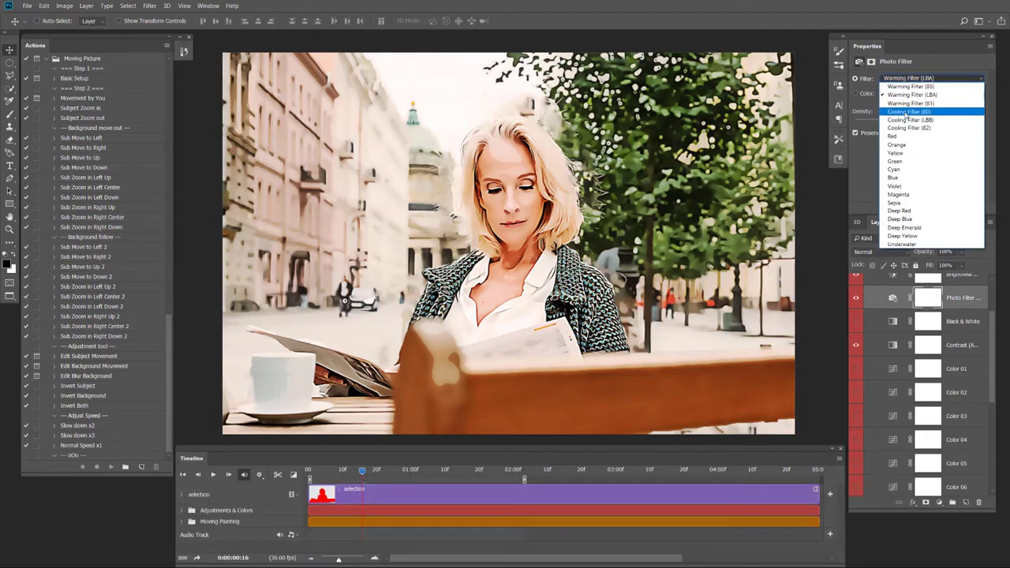
pyautogui.click(907, 112)
pyautogui.click(910, 81)
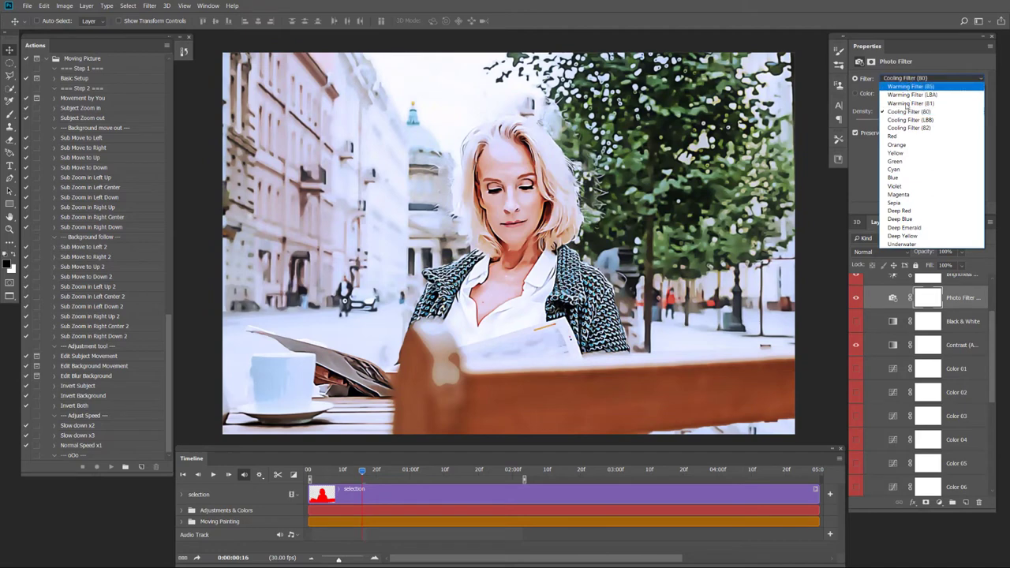
pyautogui.click(899, 147)
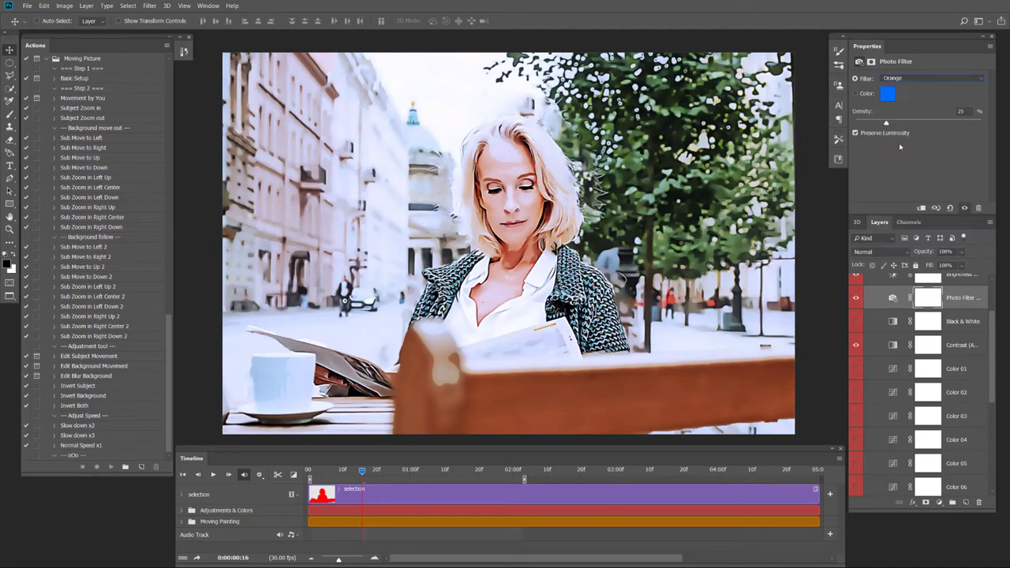
pyautogui.click(908, 81)
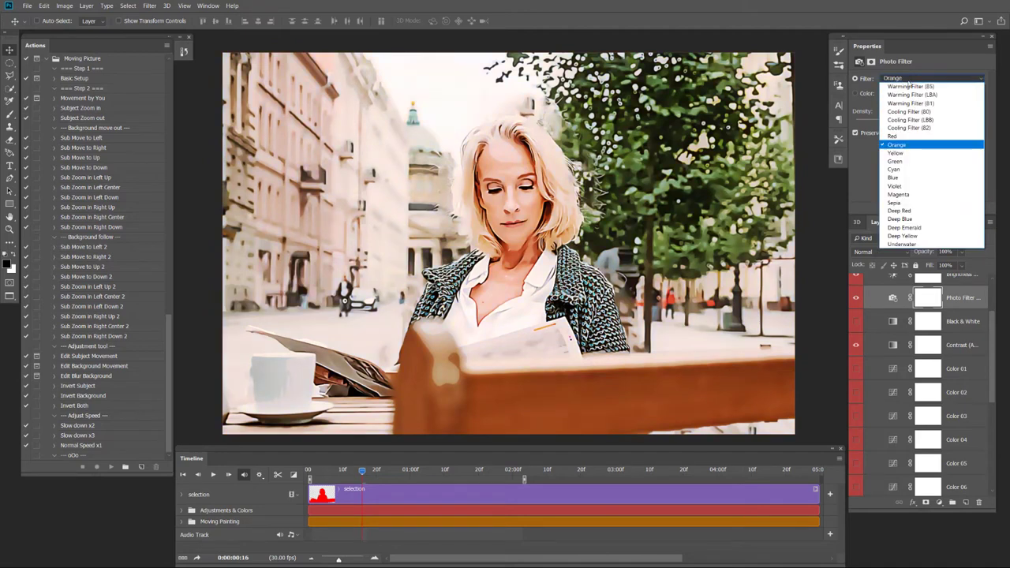
pyautogui.click(900, 174)
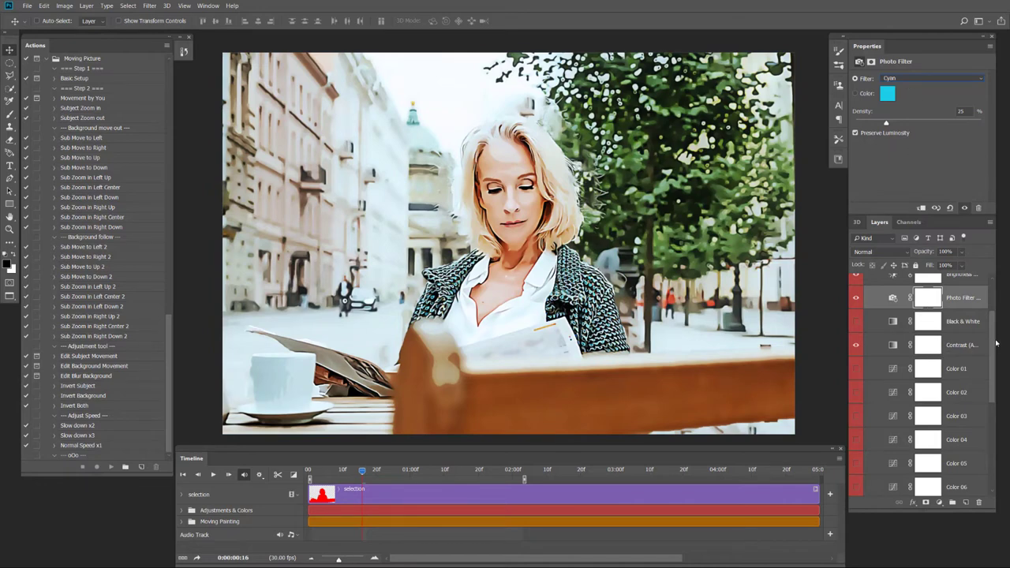
pyautogui.scroll(-1, 971, 332)
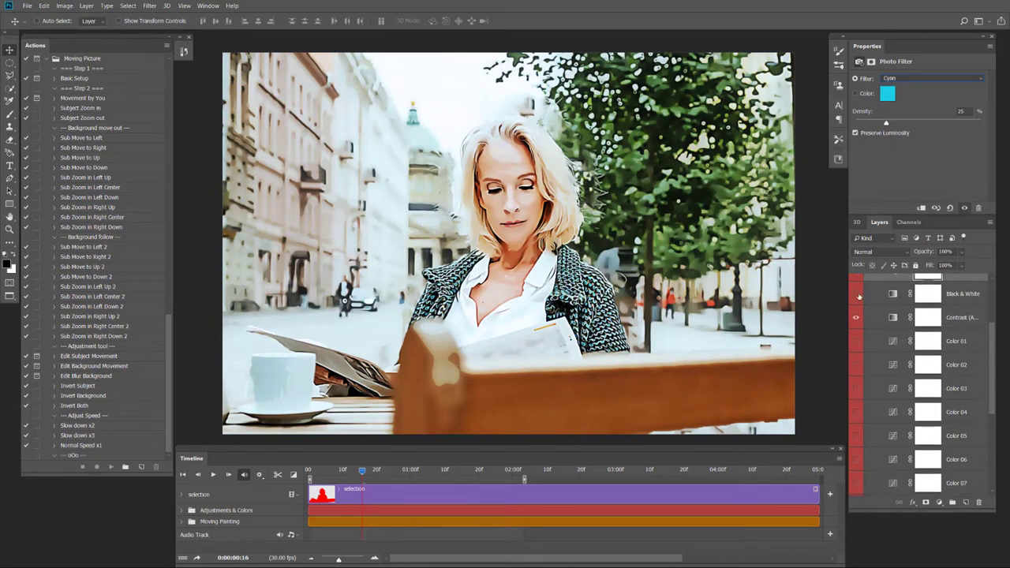
# Switch the Black & White layer on to compare, then turn it back off
pyautogui.click(856, 293)
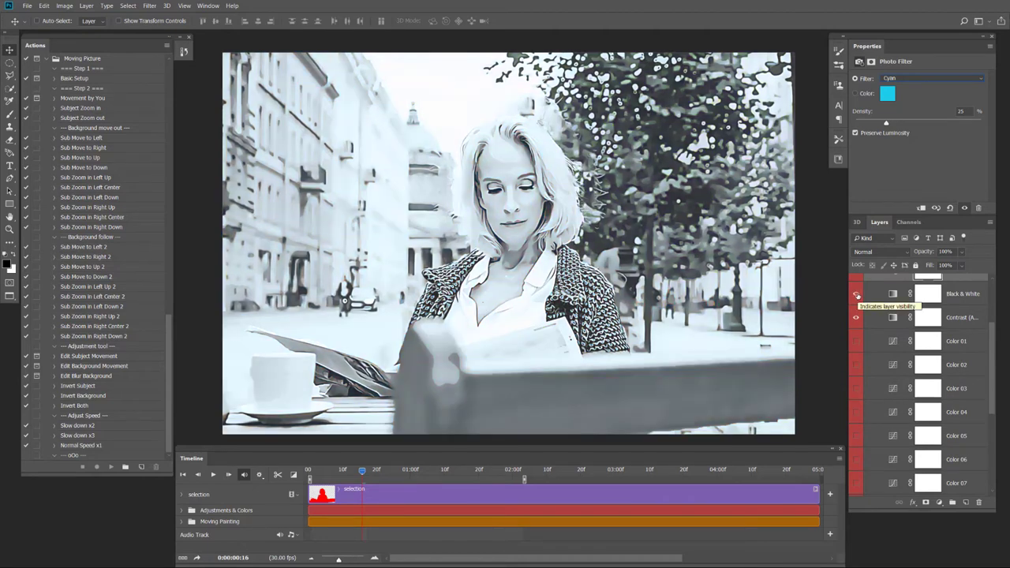
pyautogui.click(857, 293)
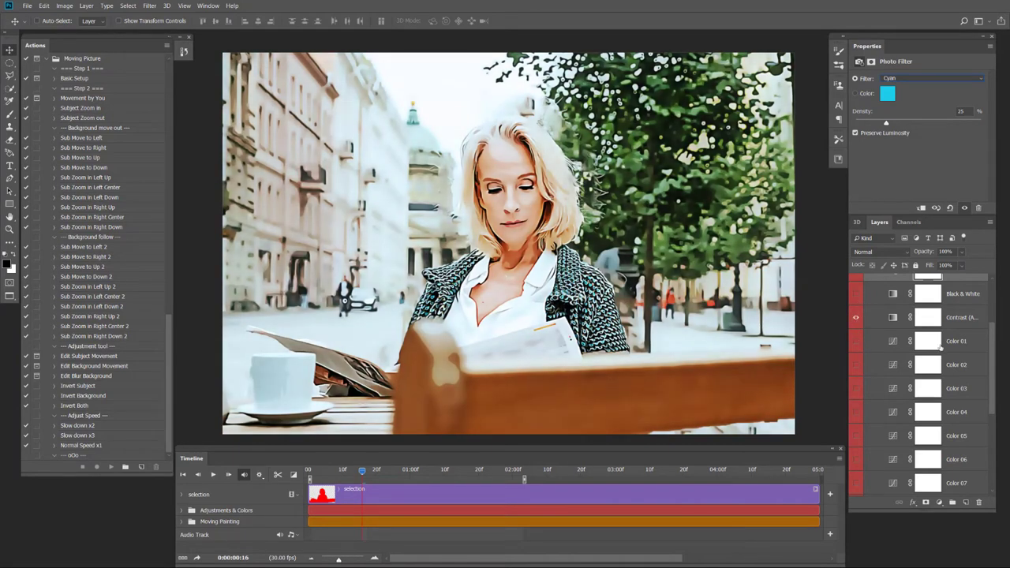
pyautogui.scroll(-1, 941, 347)
pyautogui.scroll(-2, 941, 347)
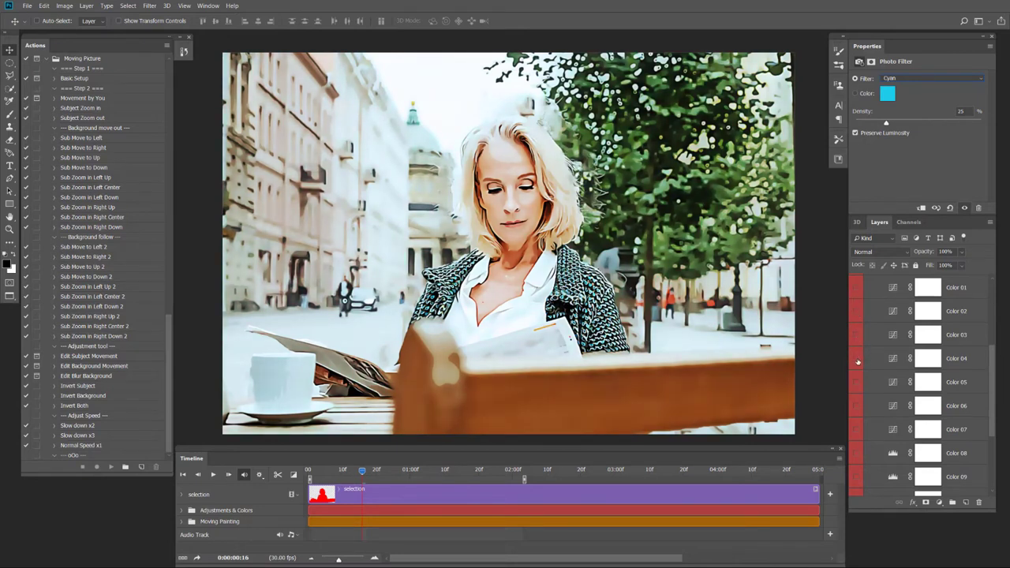
# Toggle the Color 04 through Color 08 tint layers to compare their looks
pyautogui.click(857, 359)
pyautogui.click(859, 380)
pyautogui.click(858, 382)
pyautogui.click(857, 406)
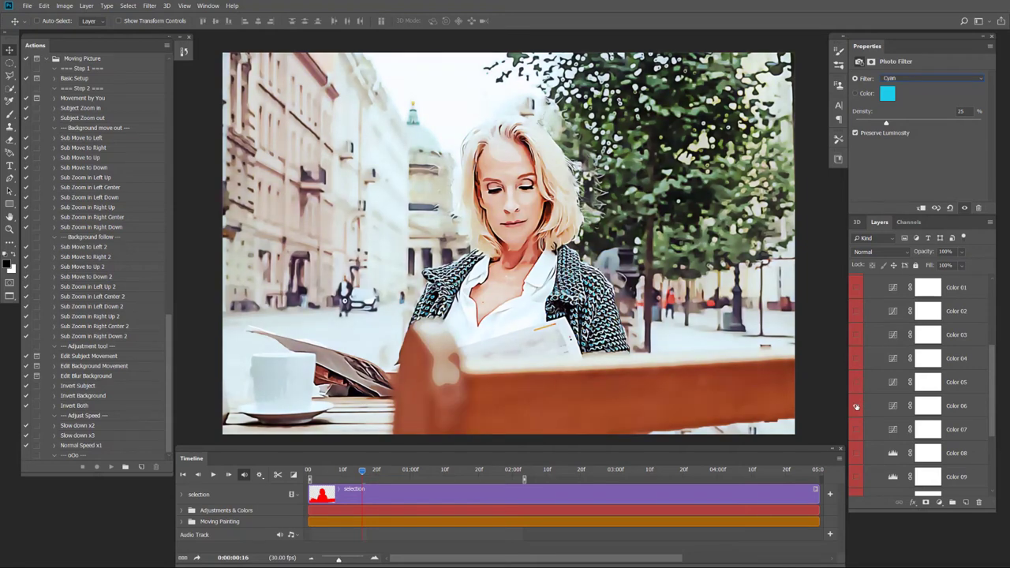
pyautogui.click(855, 431)
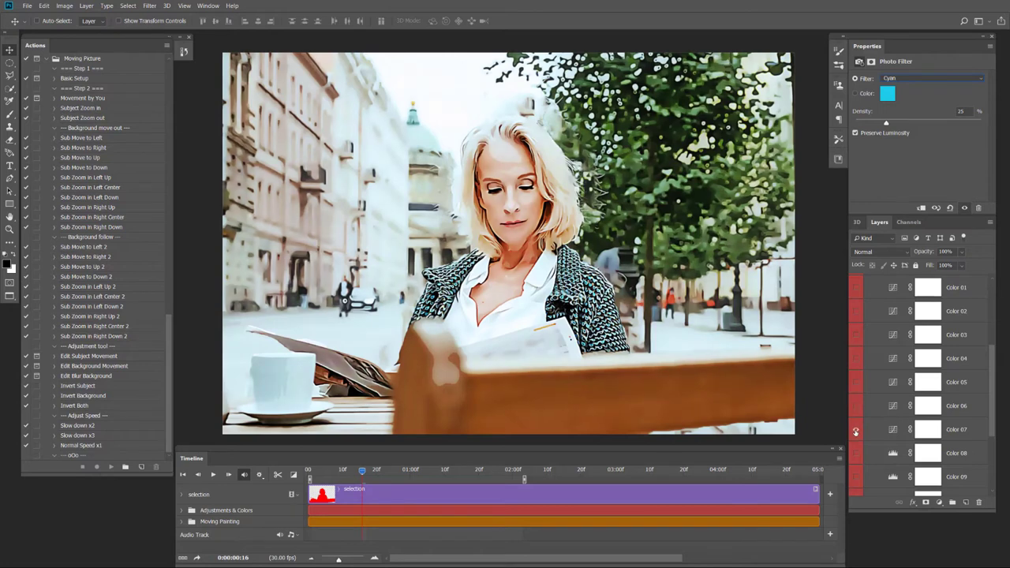
pyautogui.click(855, 455)
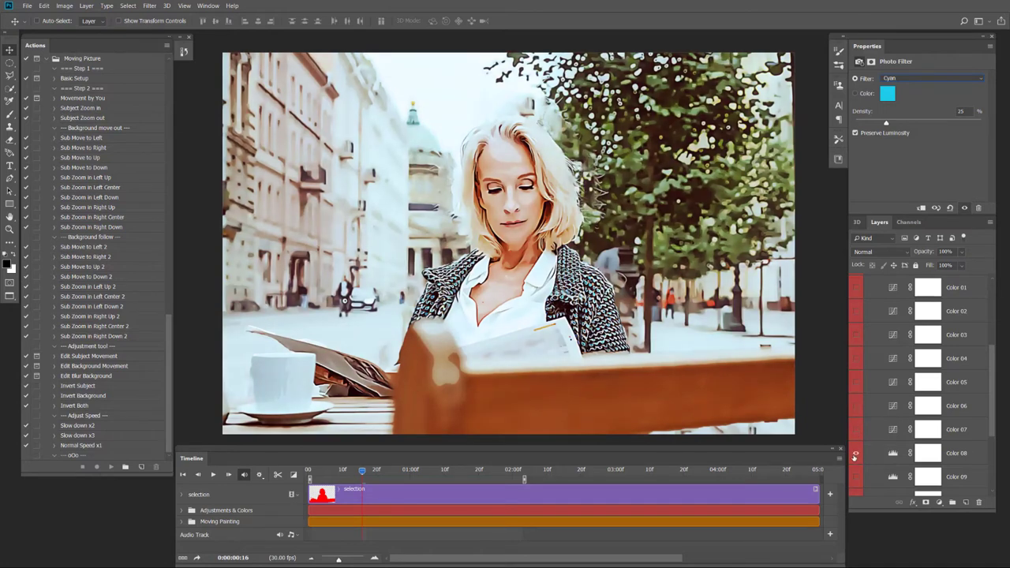
pyautogui.scroll(-2, 885, 461)
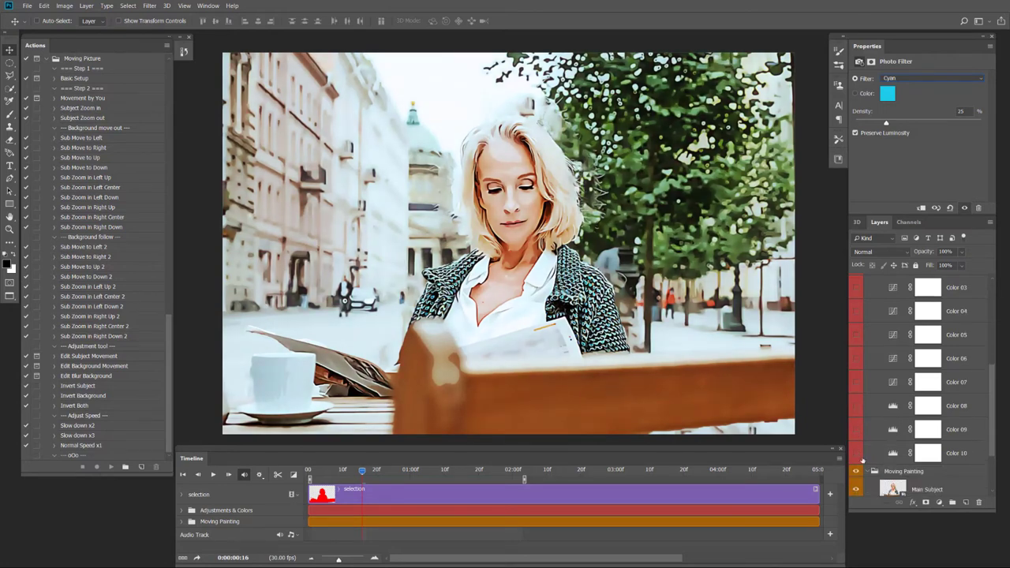
# Compare the Color 09 and Color 10 tints, keep Color 10 on, and play the animation
pyautogui.click(855, 456)
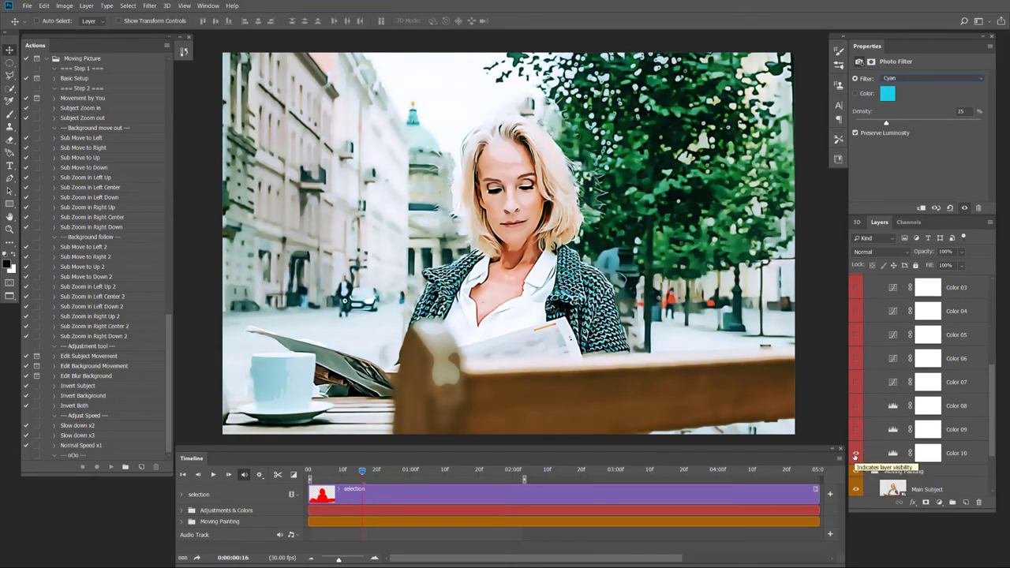
pyautogui.click(855, 457)
pyautogui.click(855, 430)
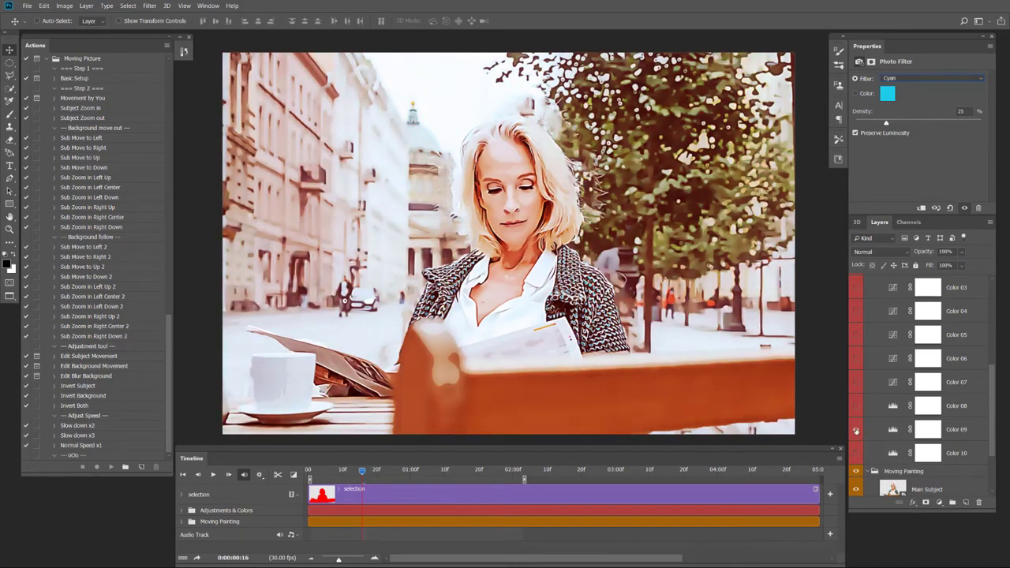
pyautogui.click(856, 454)
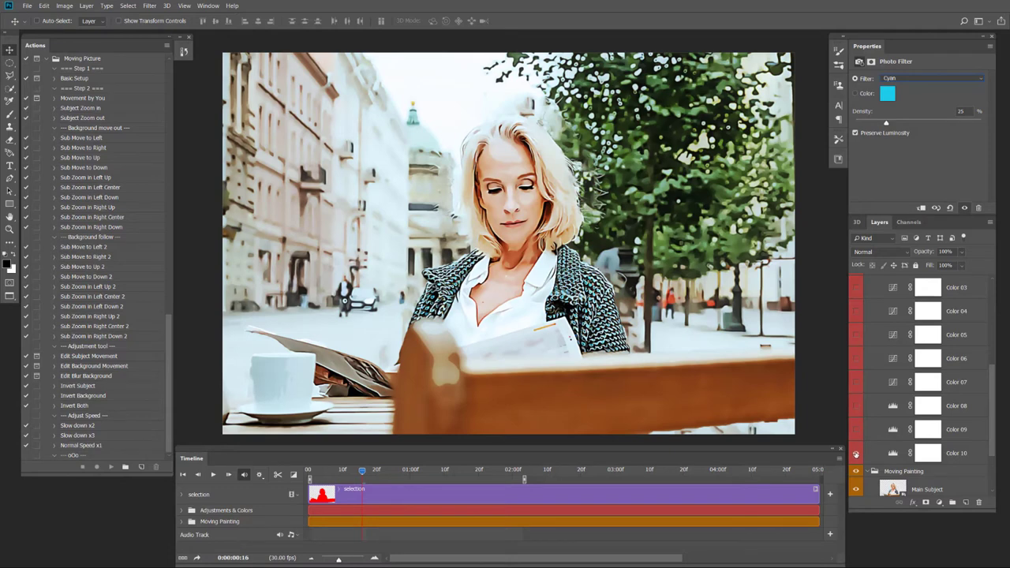
pyautogui.click(857, 454)
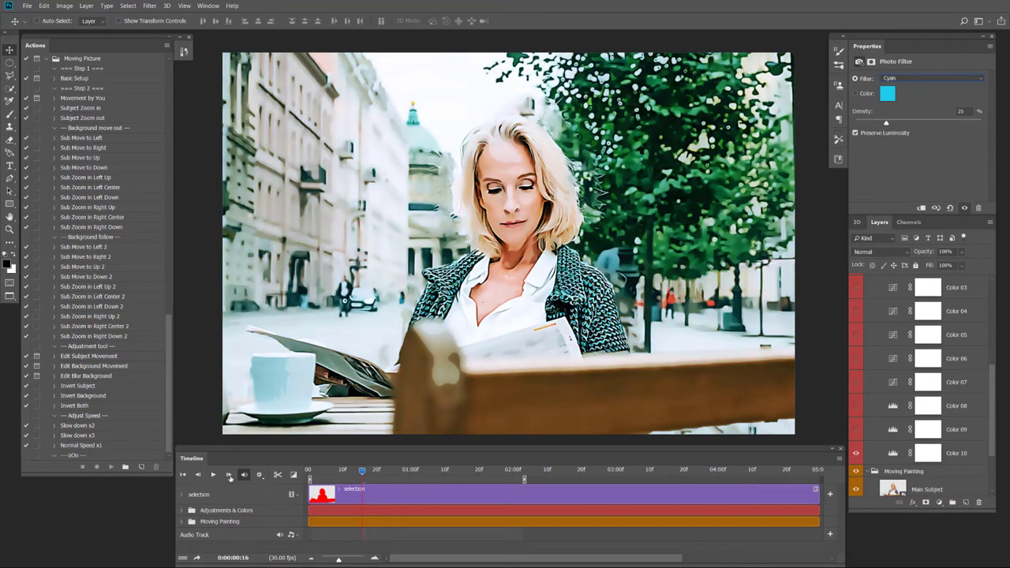
pyautogui.click(213, 475)
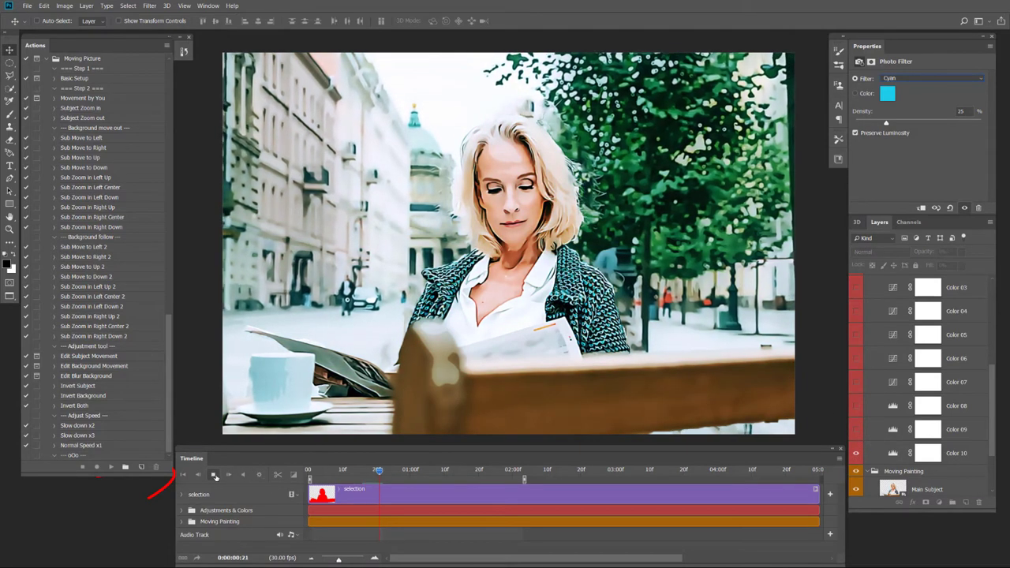
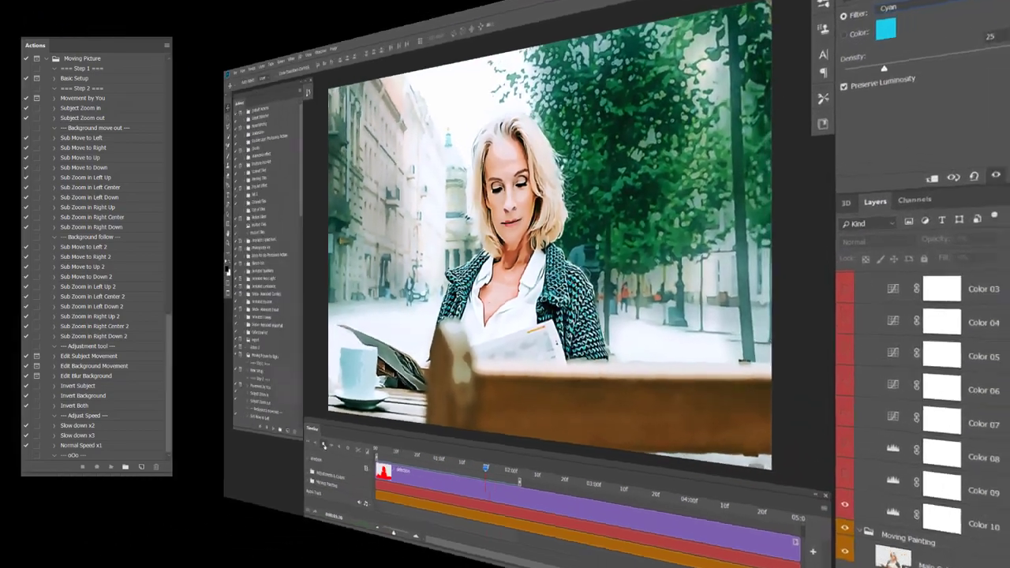
# Resize the painting to 1000 px wide (1000 × 667 px) with proportions linked
pyautogui.click(102, 14)
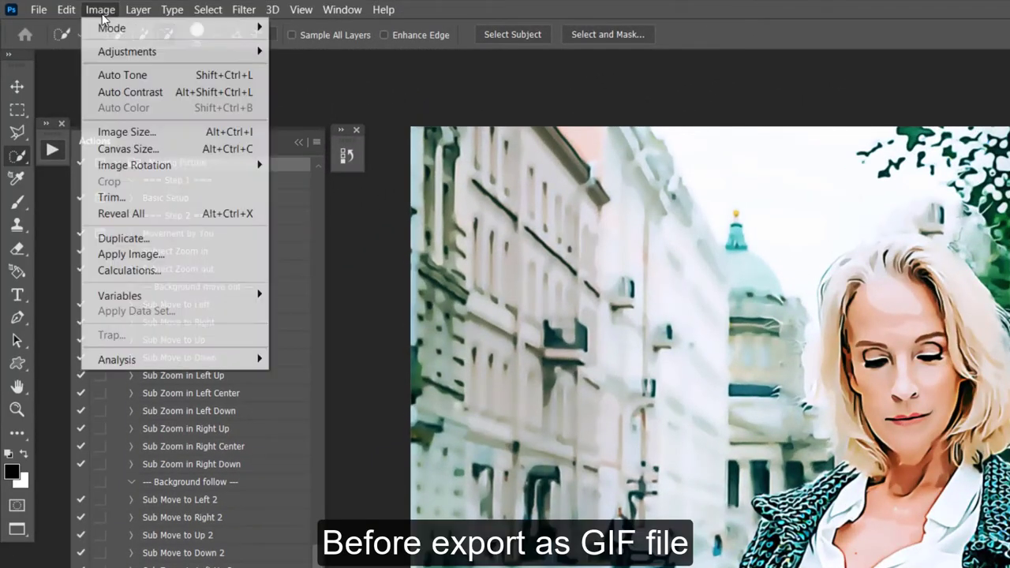
pyautogui.click(127, 131)
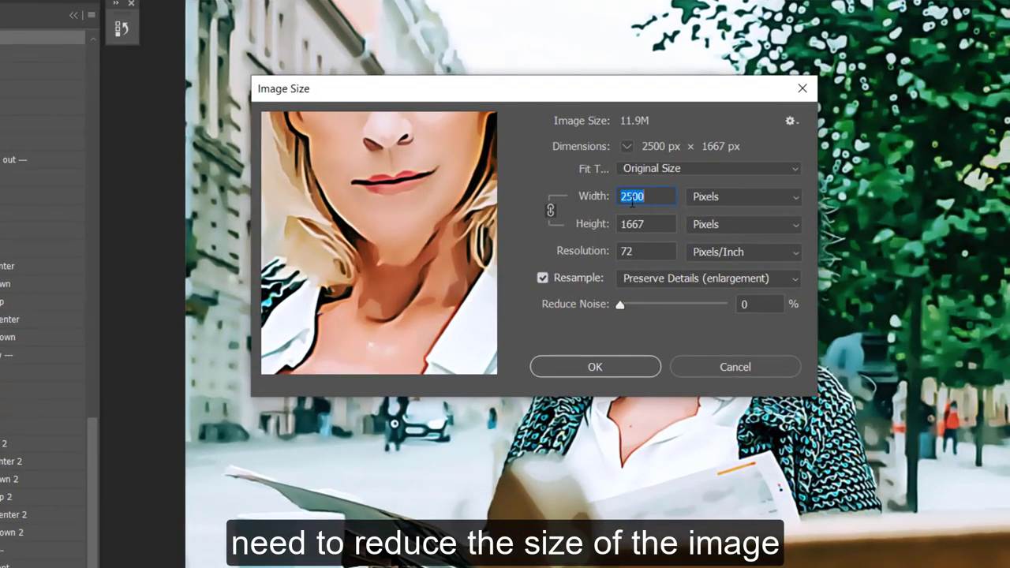
pyautogui.write('10')
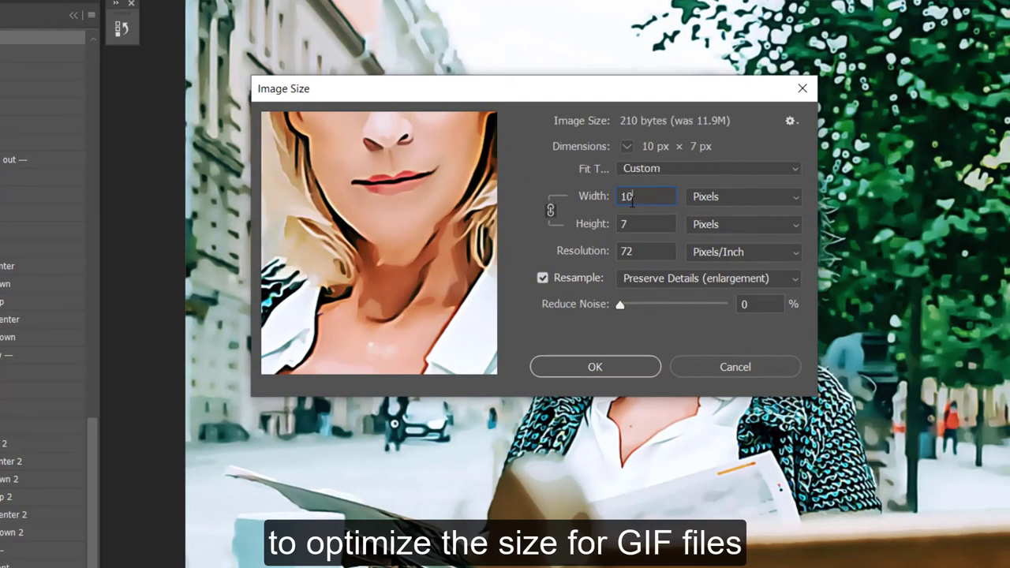
pyautogui.write('00')
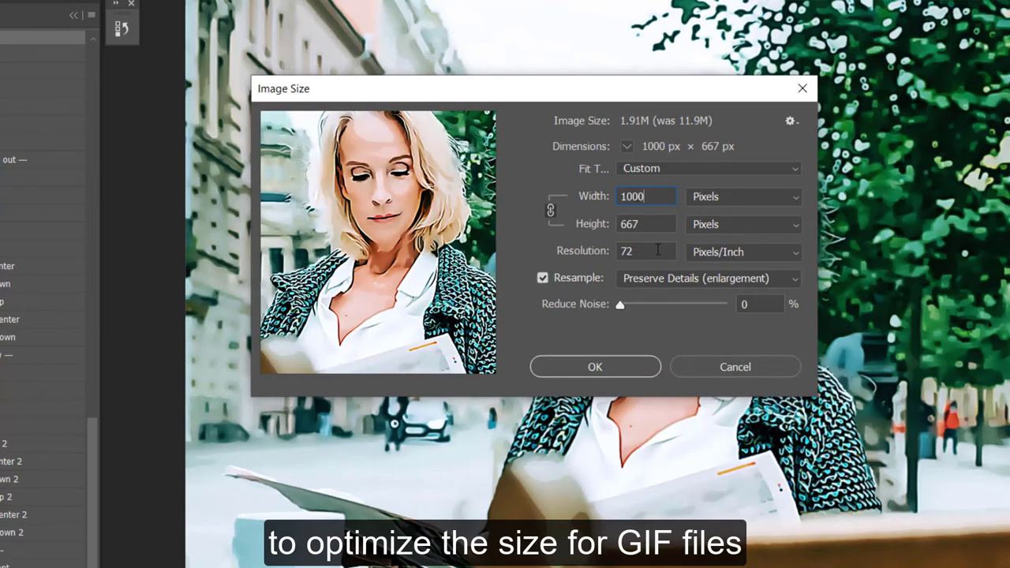
pyautogui.click(604, 371)
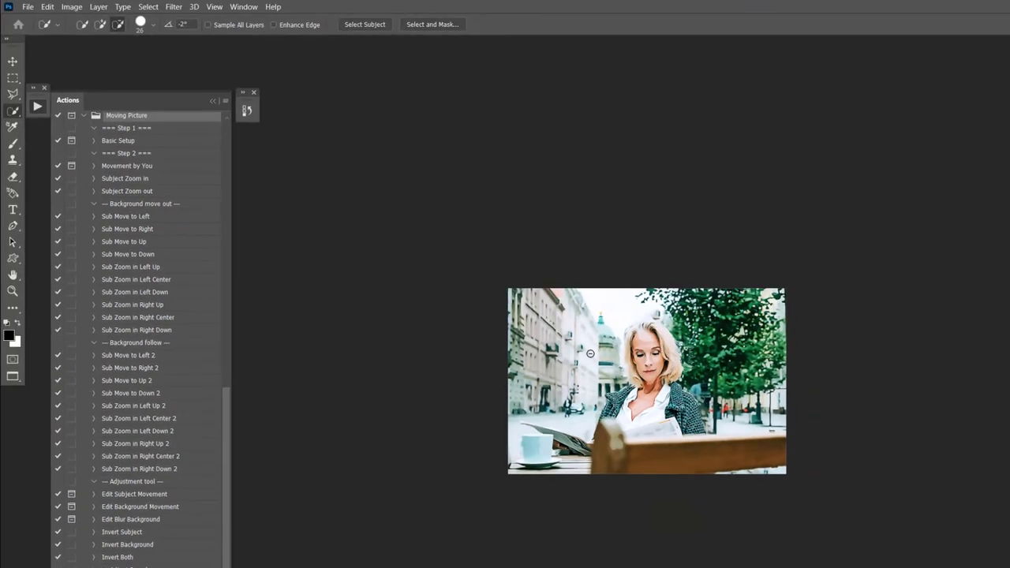
# In Save for Web (Legacy), export as GIF with Looping Options set to Forever and proceed to saving
pyautogui.hotkey('ctrl', '1')
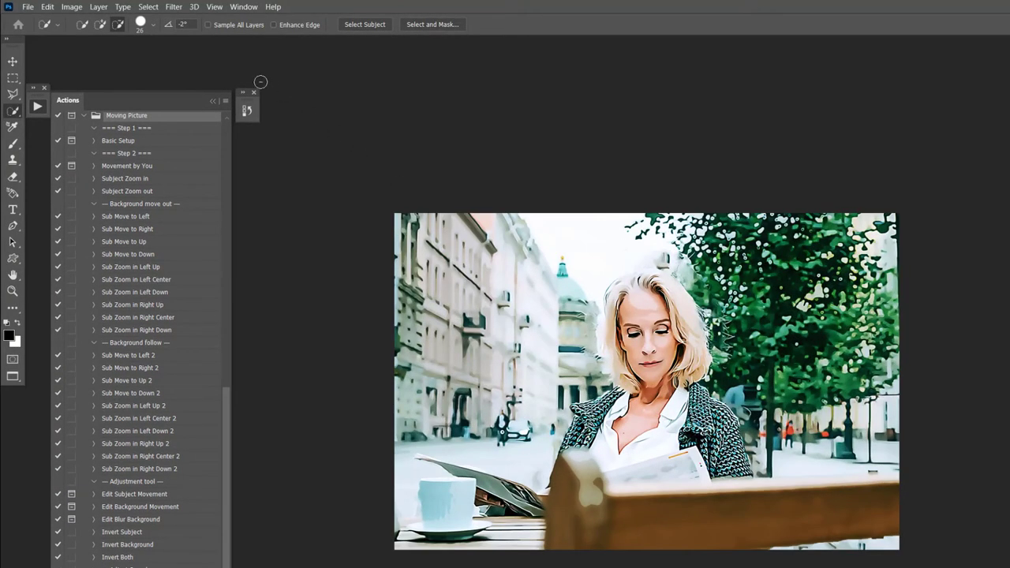
pyautogui.click(26, 9)
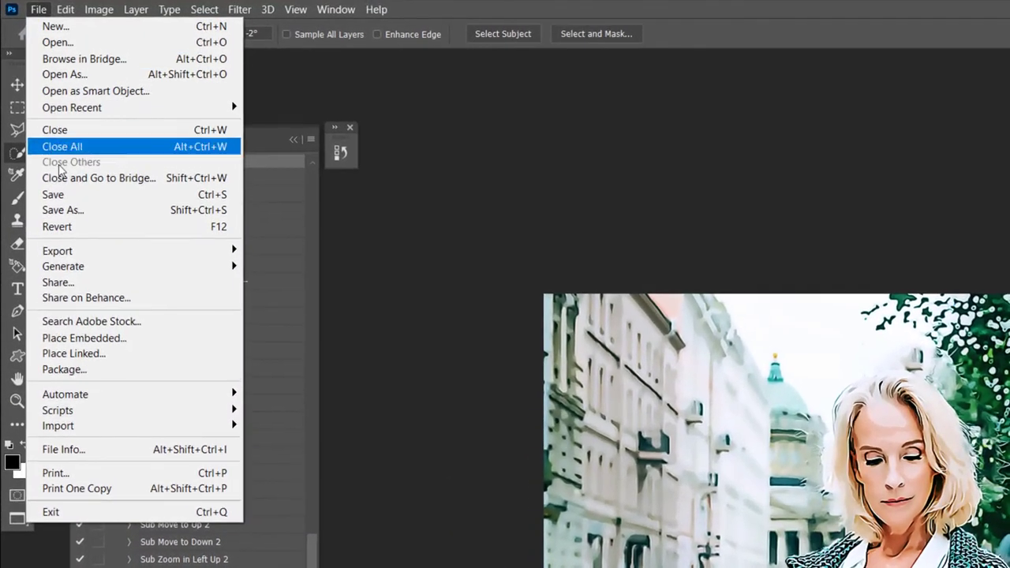
pyautogui.moveTo(135, 251)
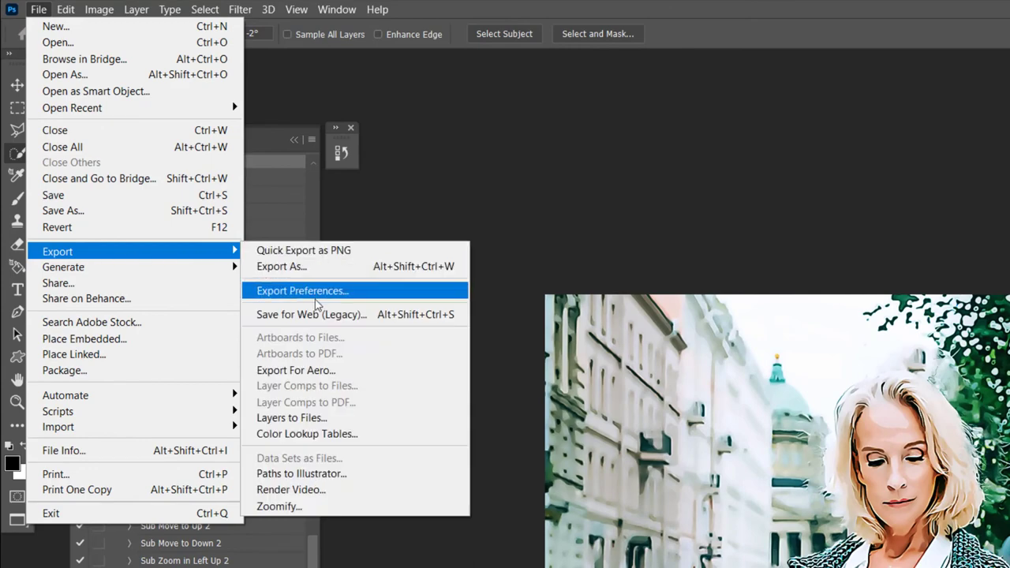
pyautogui.click(338, 316)
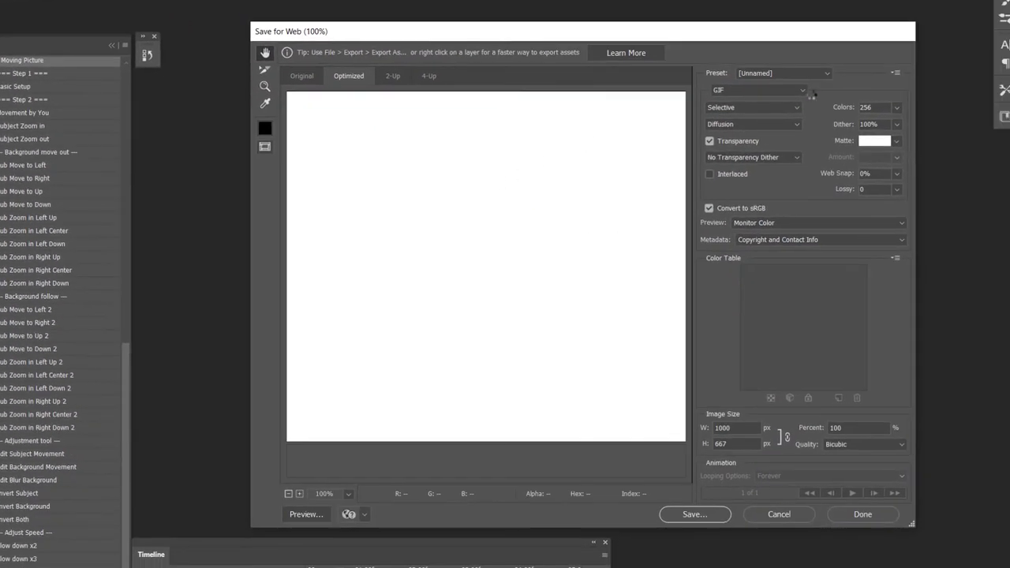
pyautogui.click(799, 92)
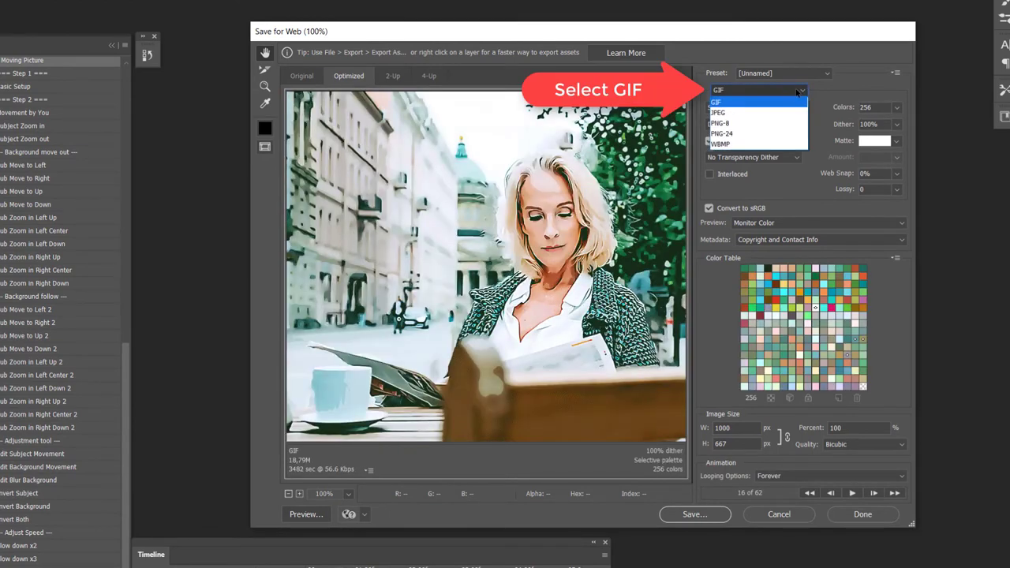
pyautogui.click(738, 108)
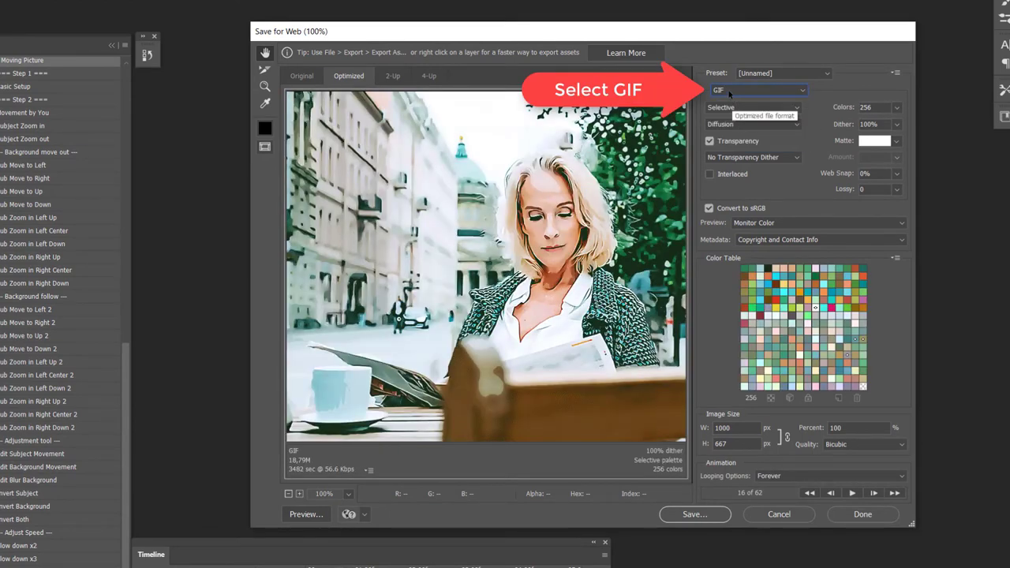
pyautogui.click(776, 478)
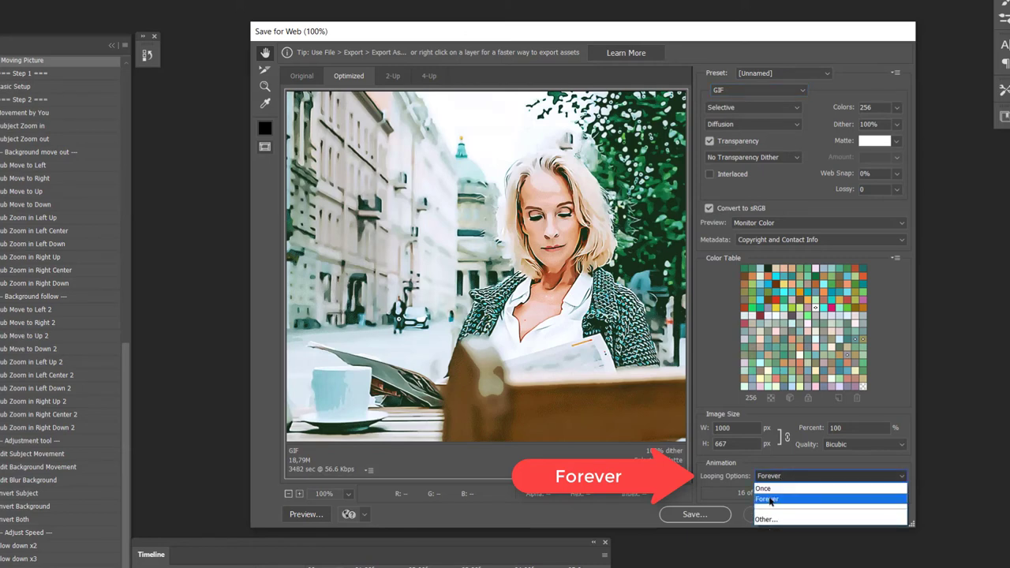
pyautogui.click(770, 502)
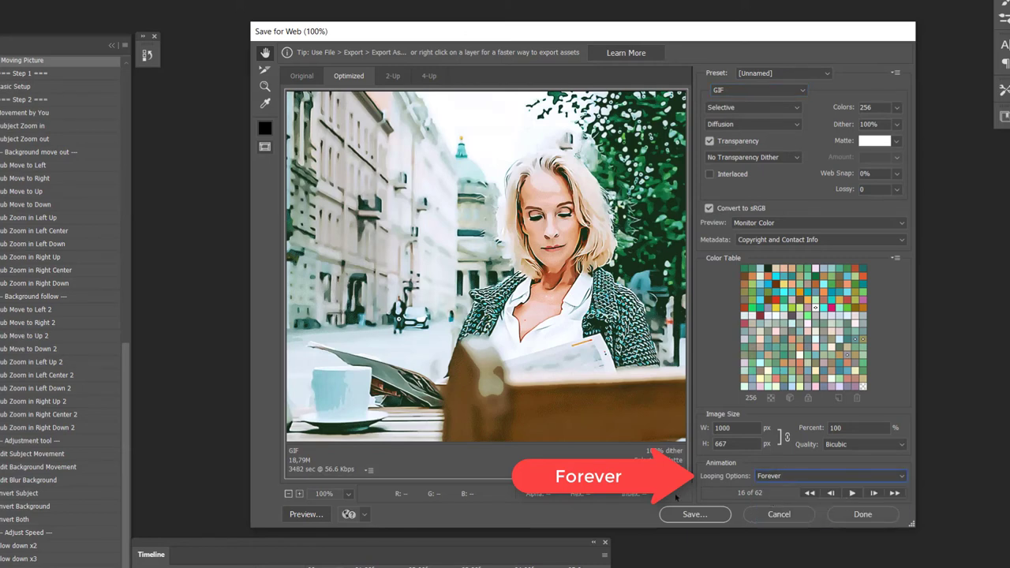
pyautogui.click(700, 516)
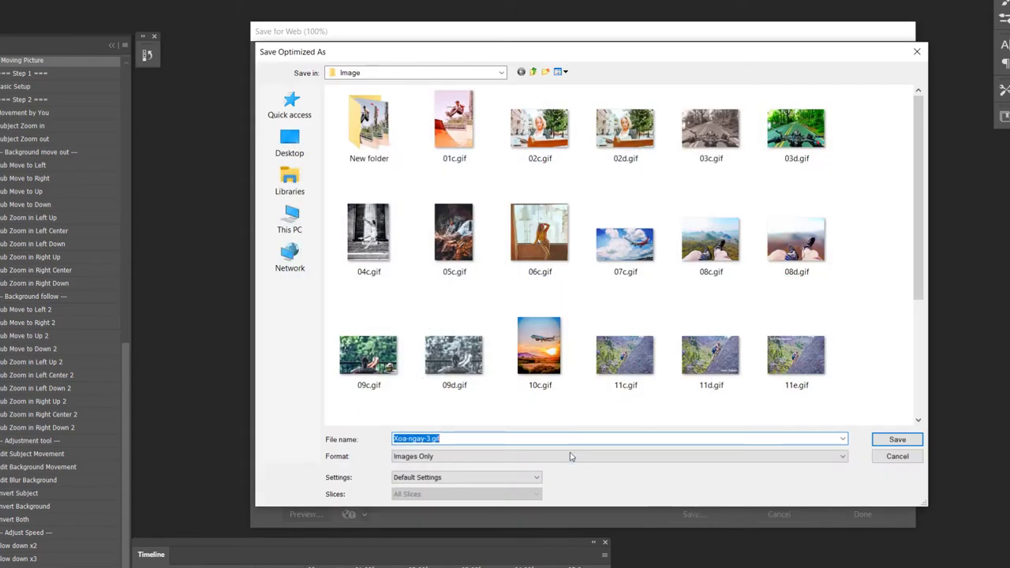
# Save the looping GIF as 16c in the Image folder
pyautogui.scroll(-2, 894, 408)
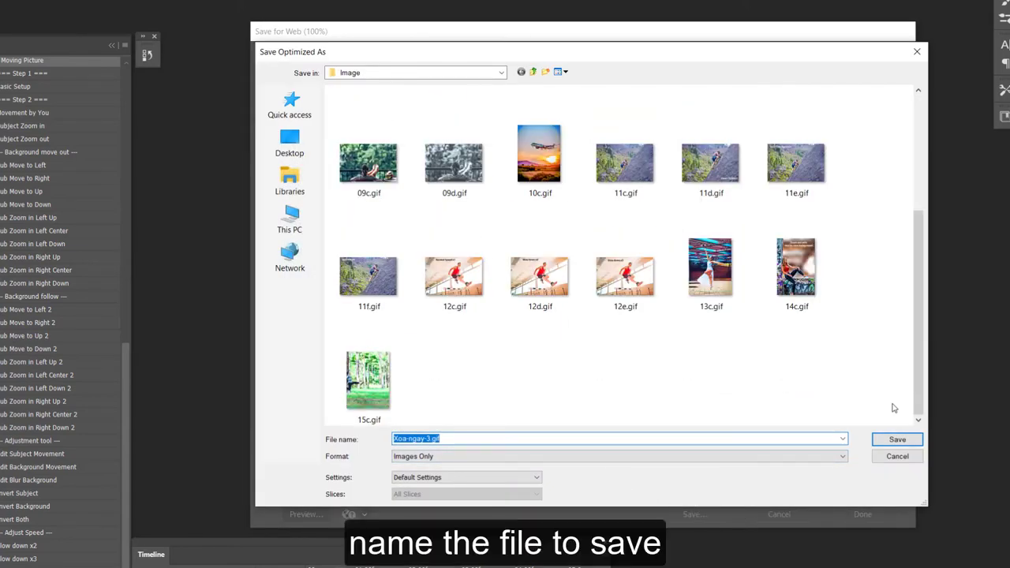
pyautogui.write('16c')
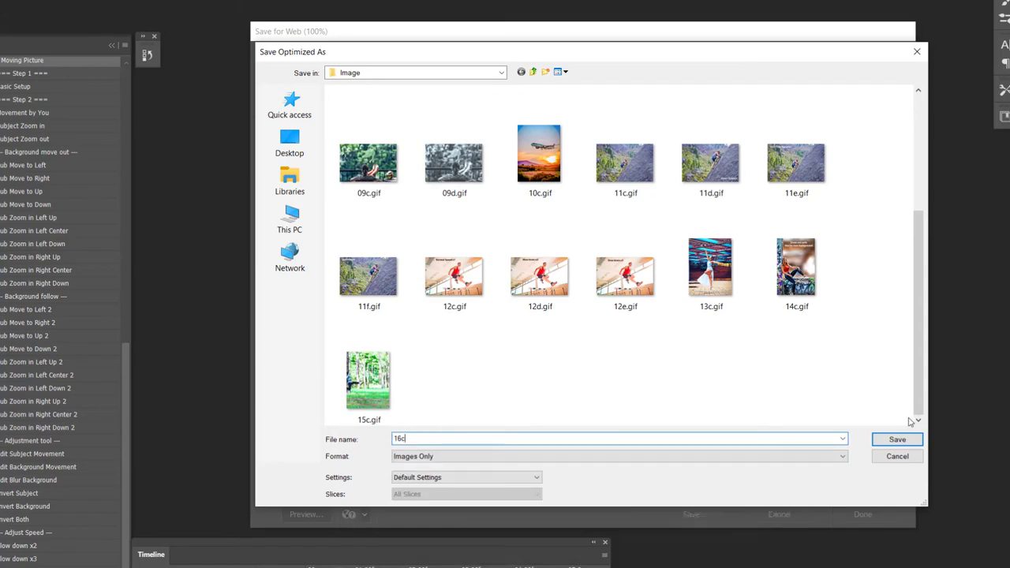
pyautogui.click(897, 439)
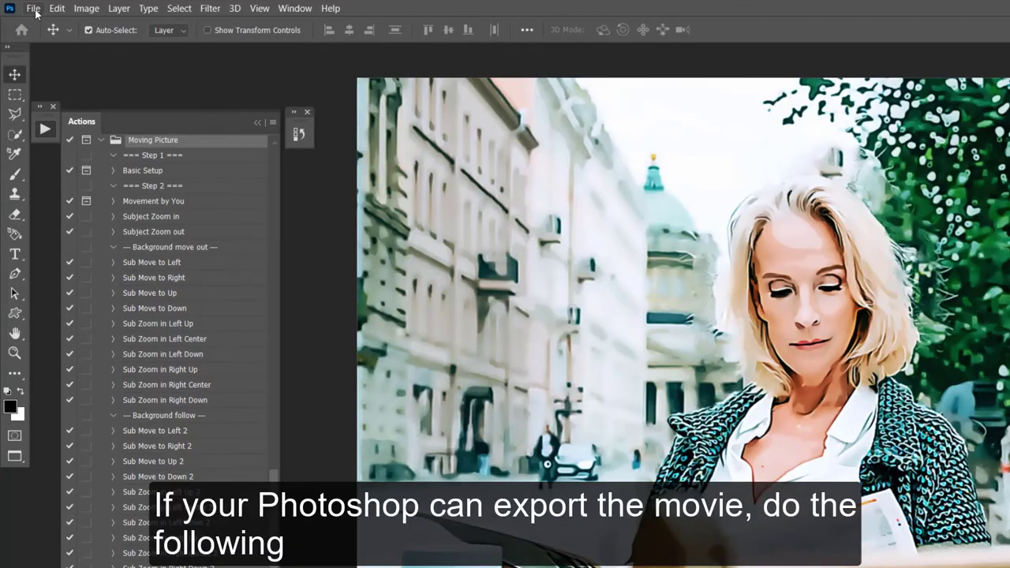
# In the Render Video dialog, rename the output file to Reading.mp4
pyautogui.click(35, 11)
pyautogui.moveTo(50, 220)
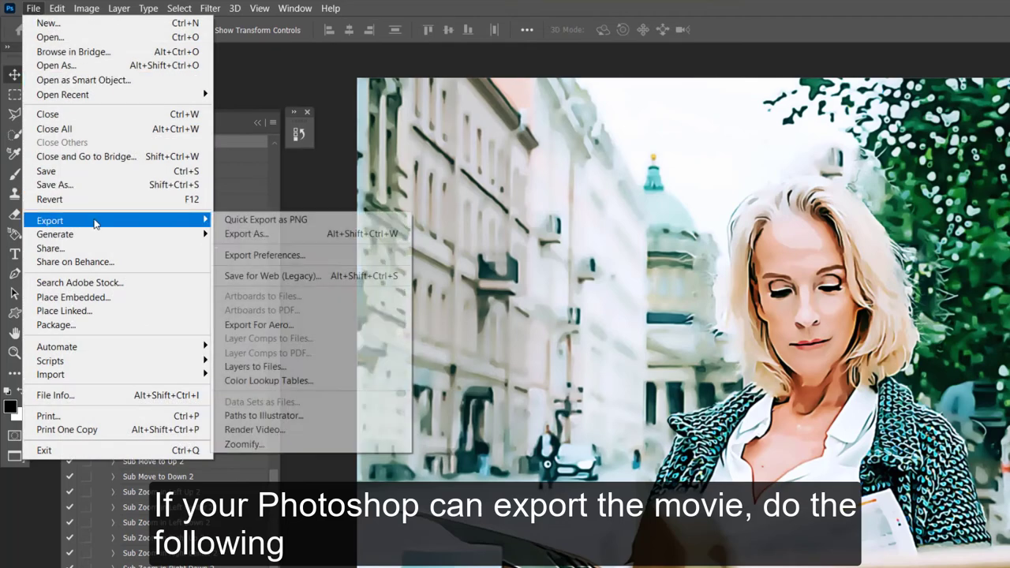
pyautogui.click(286, 429)
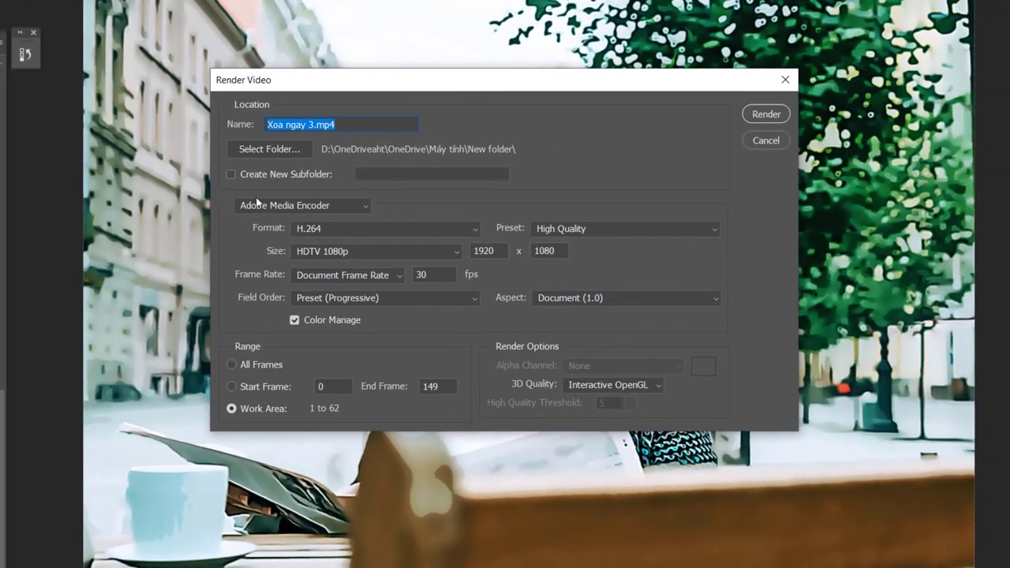
pyautogui.click(306, 129)
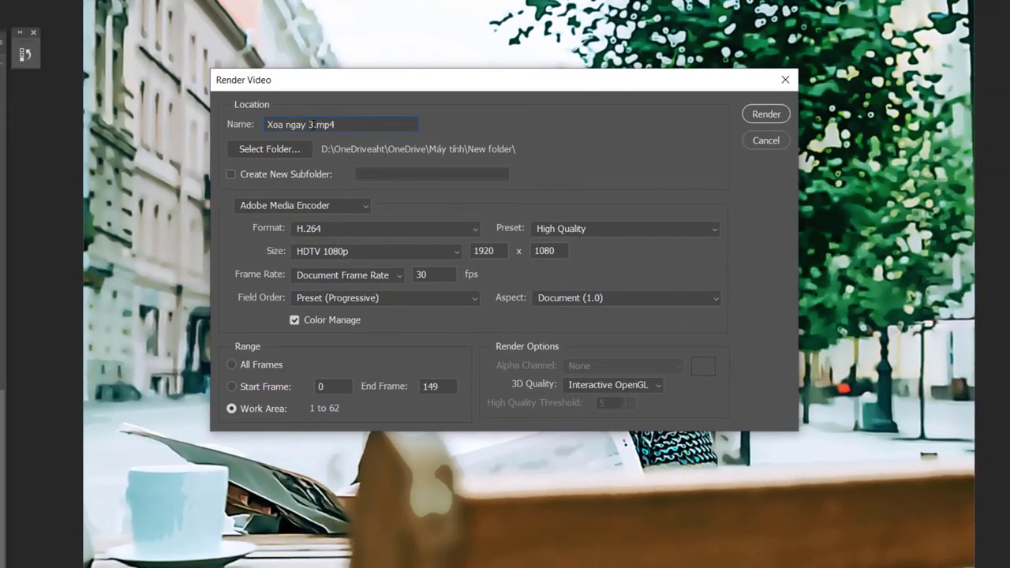
pyautogui.moveTo(313, 125); pyautogui.dragTo(251, 126)
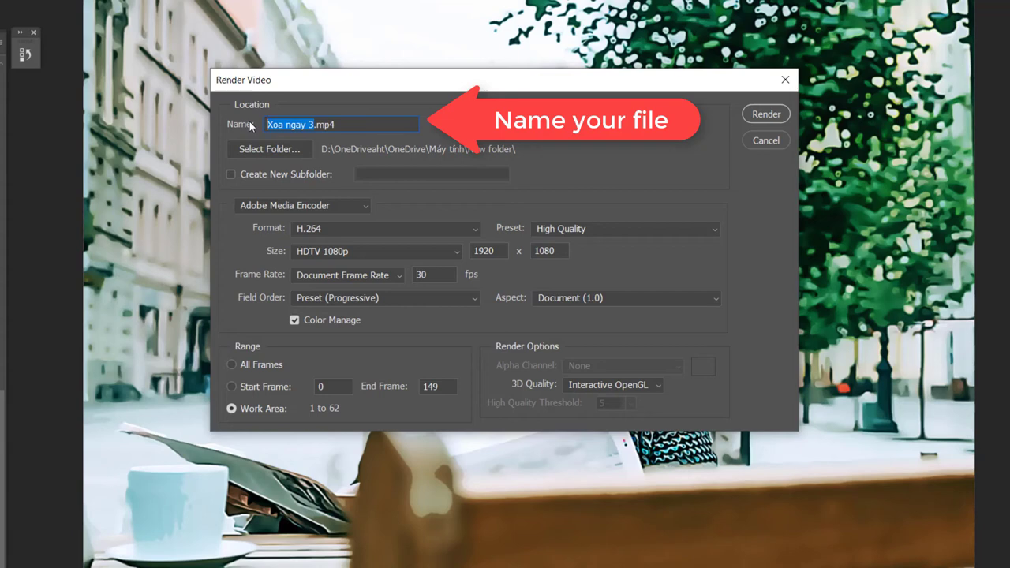
pyautogui.write('Rea')
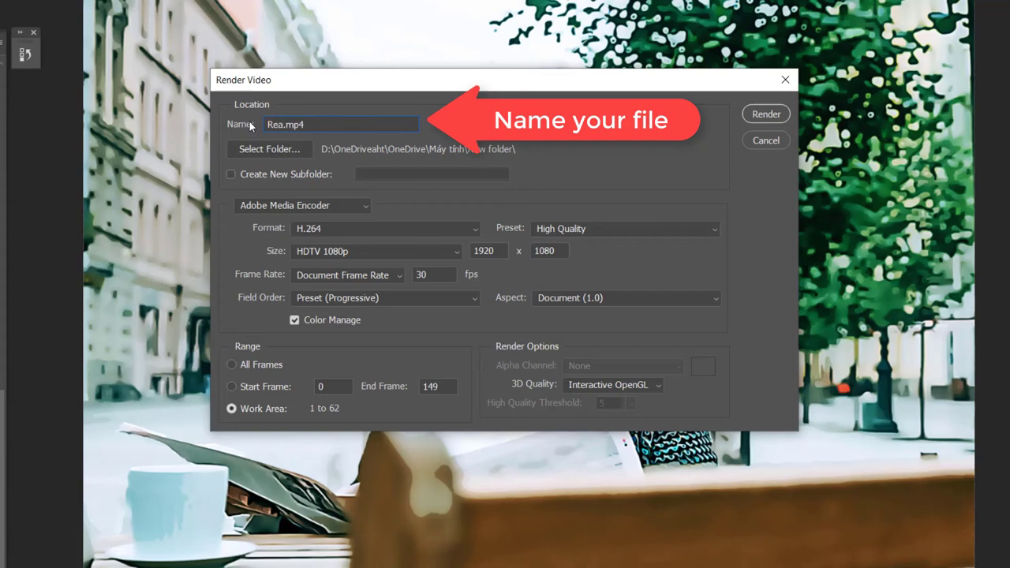
pyautogui.write('ding')
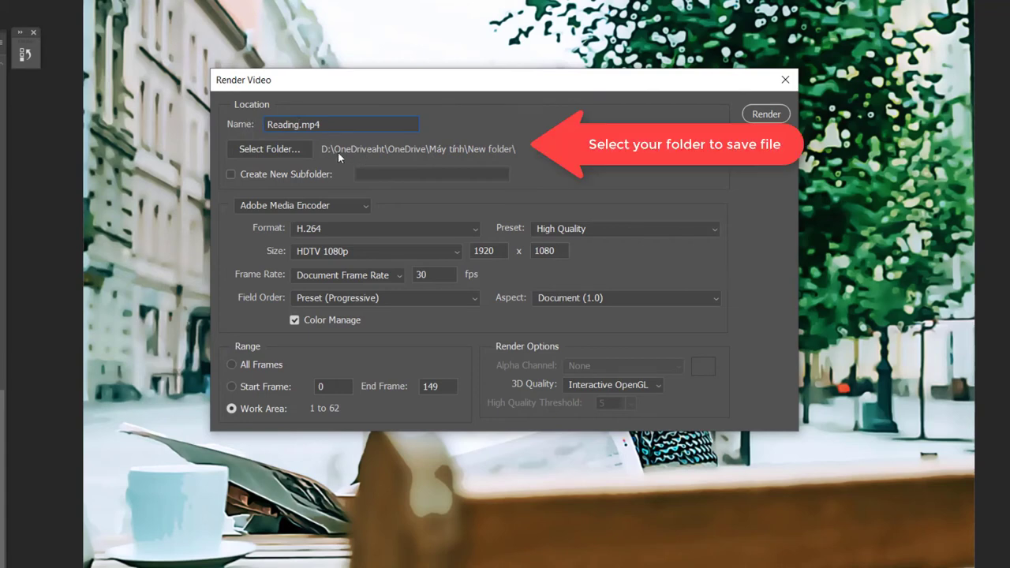
# Render the video to New folder as High Quality H.264 at HDTV 1080p (1920×1080)
pyautogui.click(286, 153)
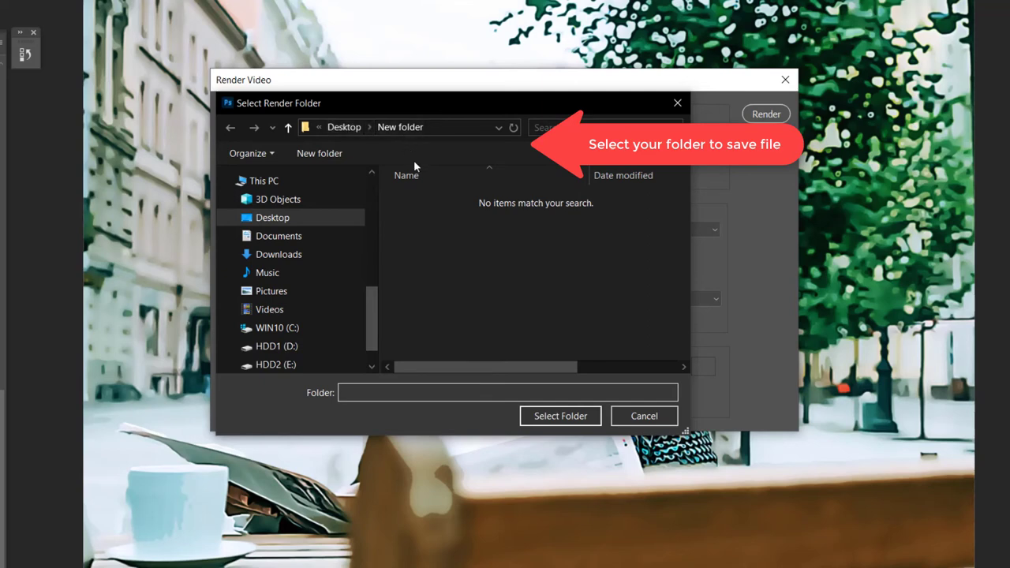
pyautogui.click(557, 416)
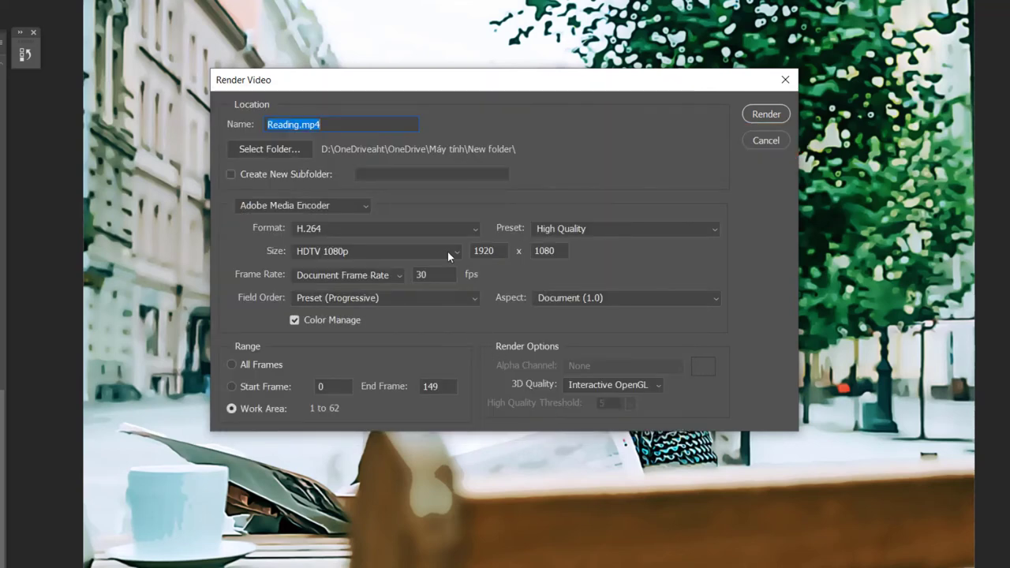
pyautogui.click(456, 250)
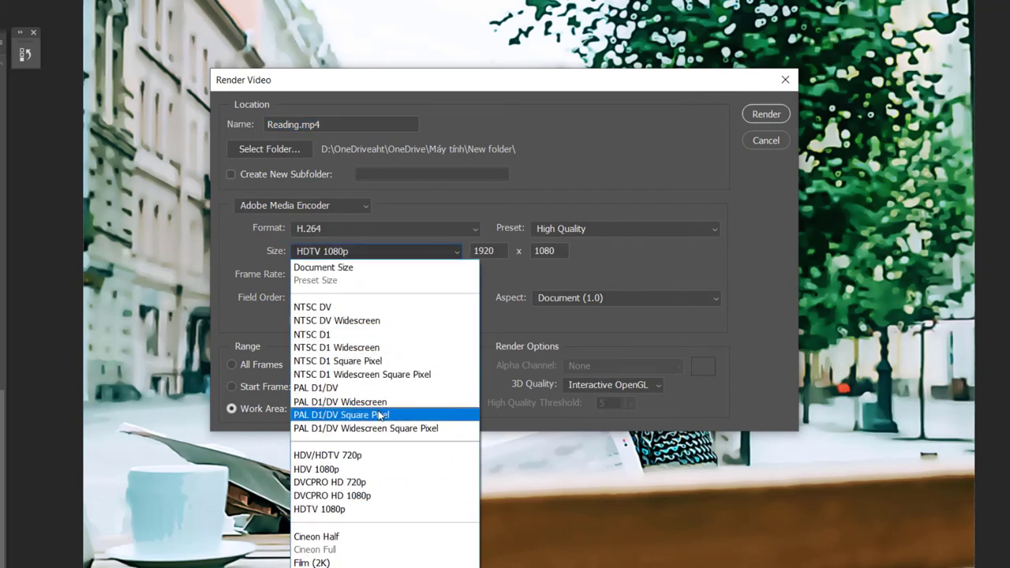
pyautogui.click(336, 509)
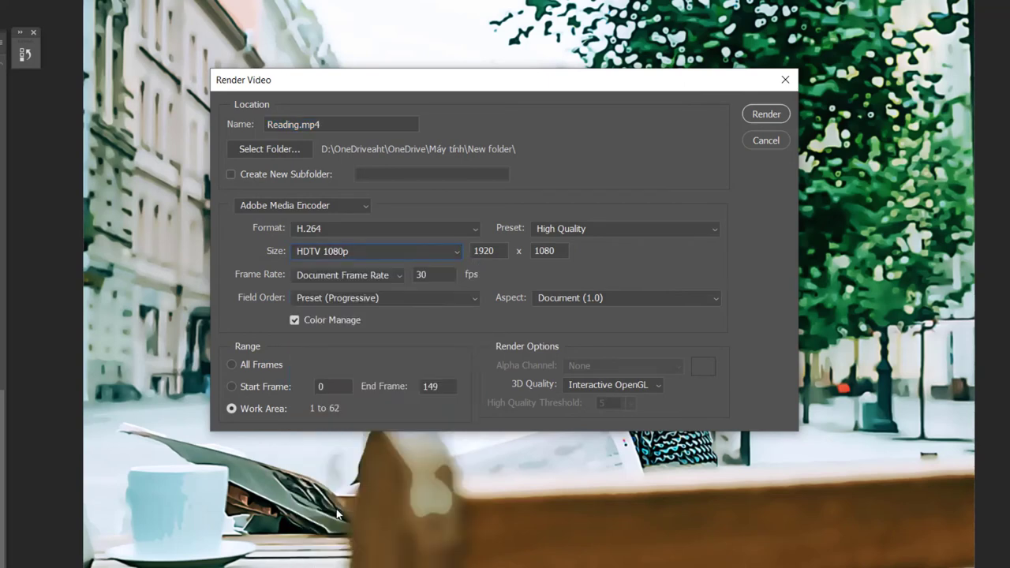
pyautogui.click(577, 230)
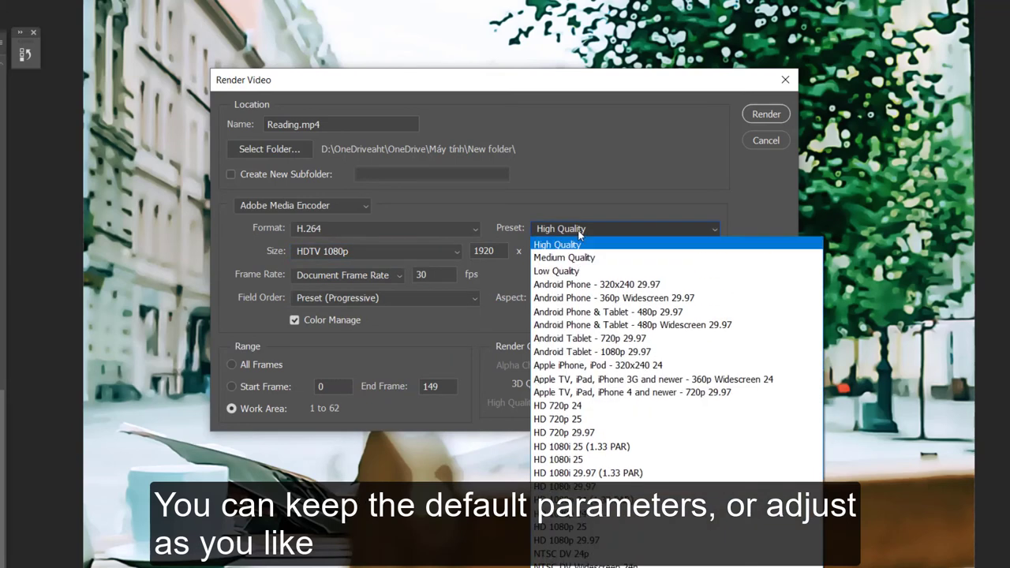
pyautogui.click(590, 212)
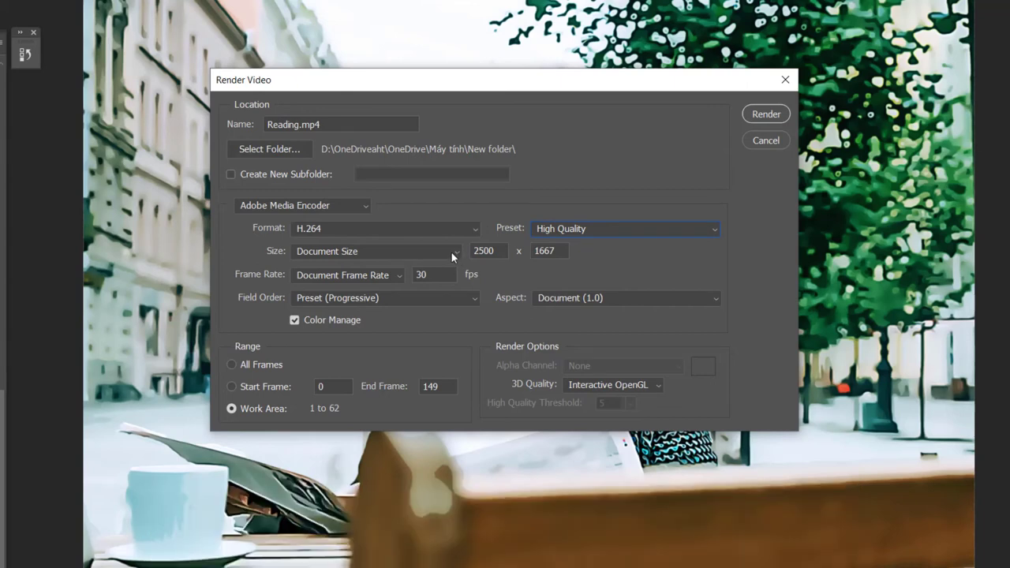
pyautogui.click(453, 253)
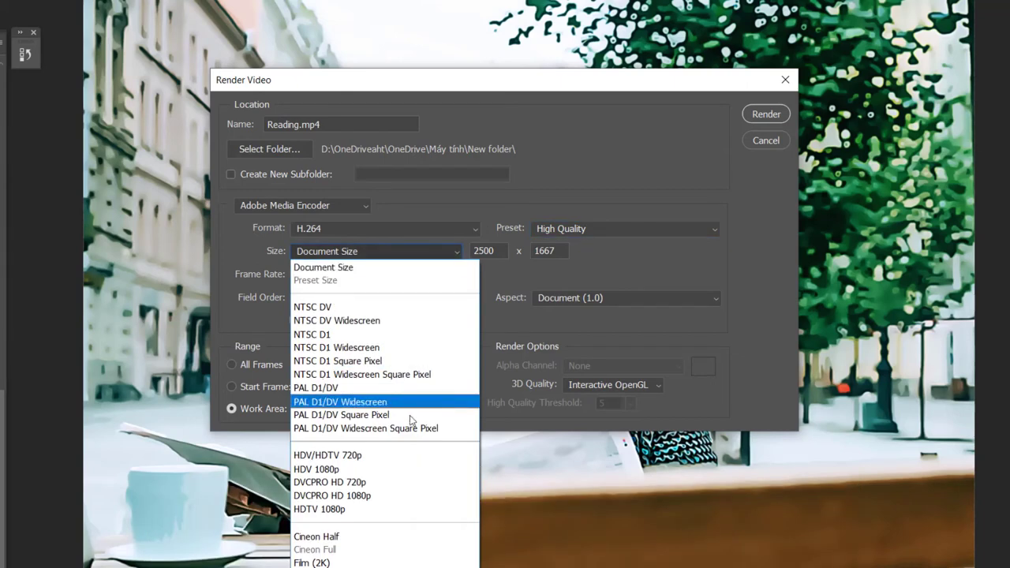
pyautogui.click(367, 509)
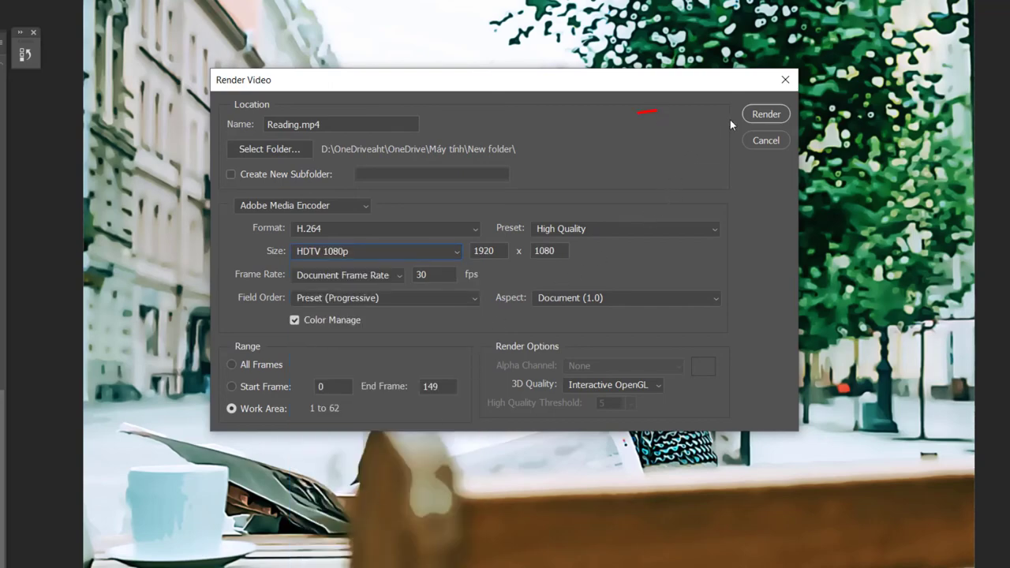
pyautogui.click(764, 116)
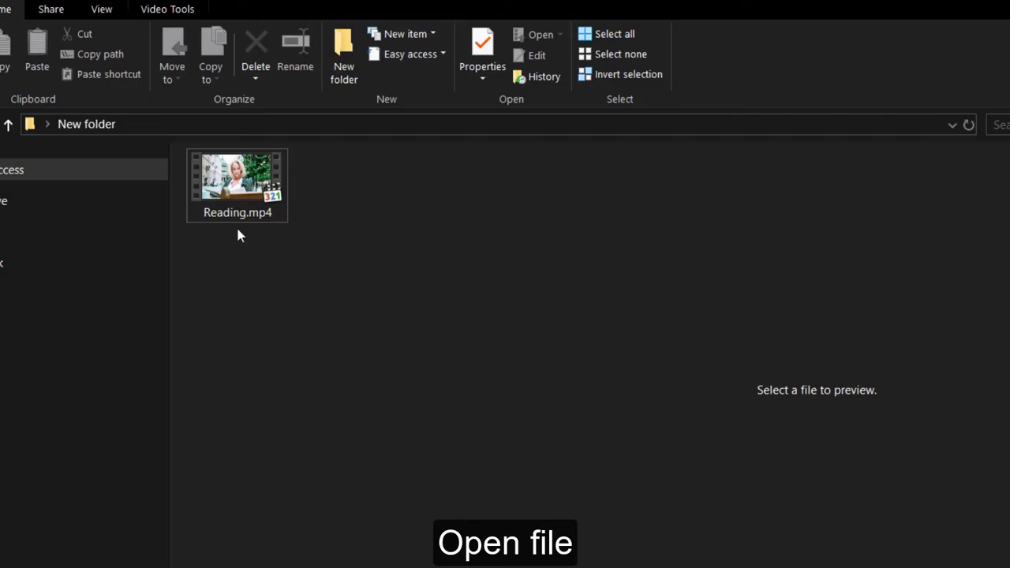
# Open Reading.mp4 from New folder in Media Player Classic
pyautogui.click(239, 192)
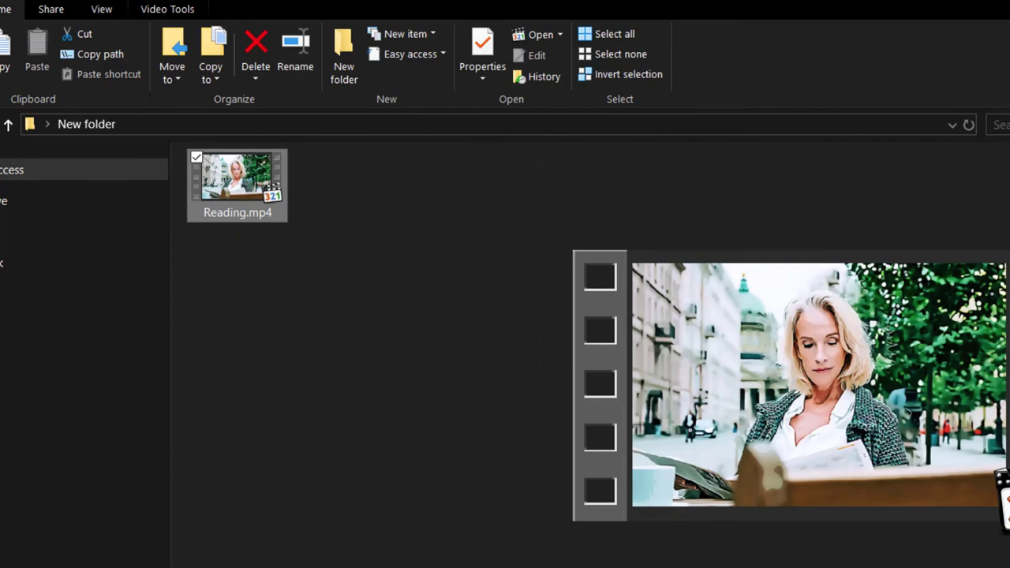
pyautogui.press('Return')
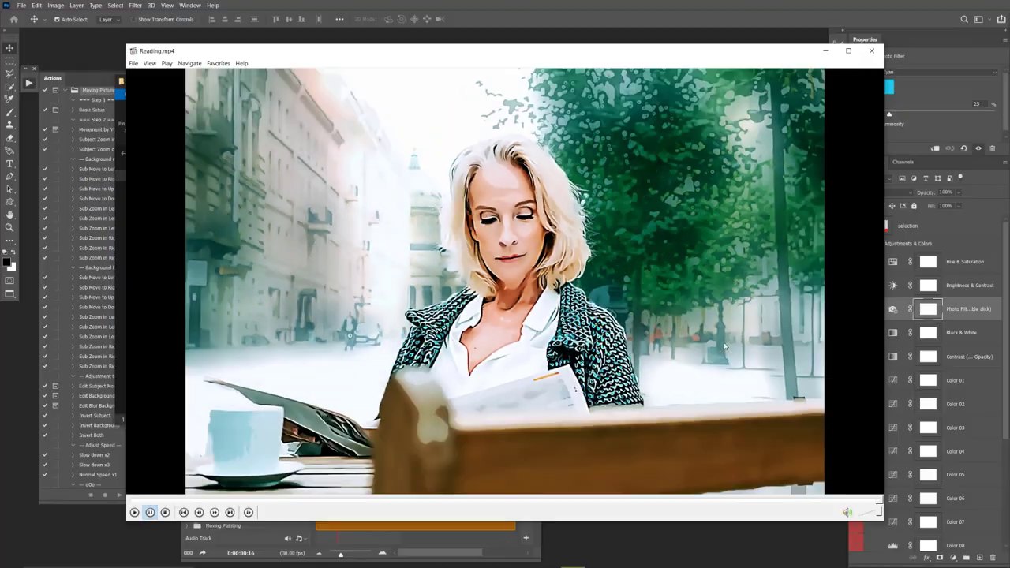
# Set Reading.mp4 to repeat forever, replay it, then stop playback at the start
pyautogui.click(135, 513)
pyautogui.click(135, 513)
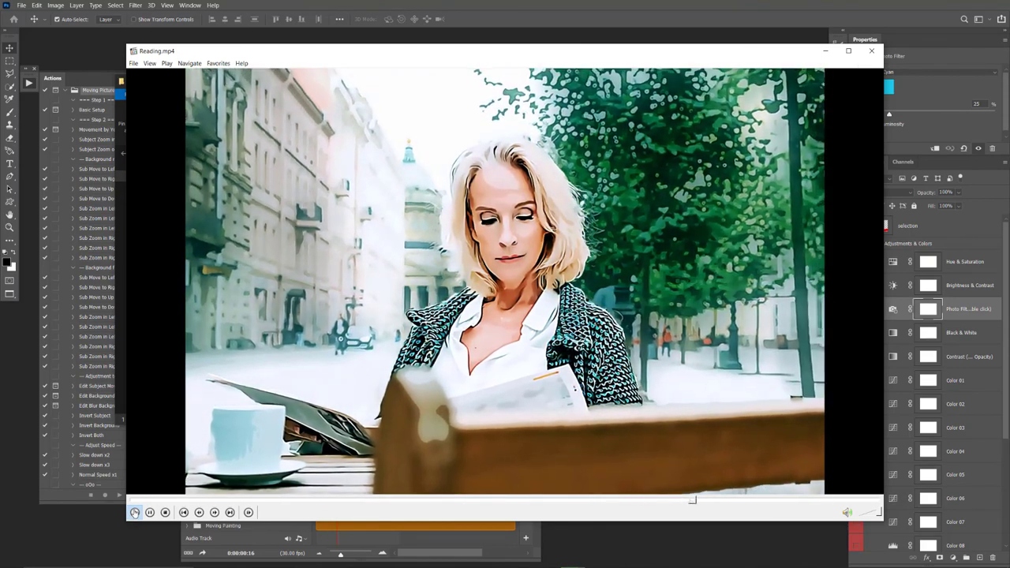
pyautogui.click(168, 64)
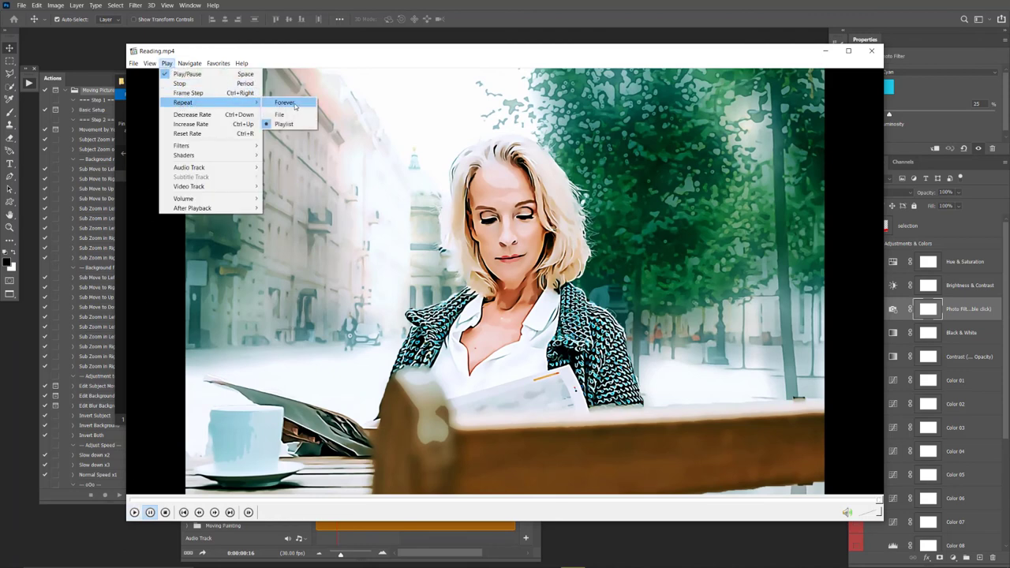
pyautogui.click(295, 106)
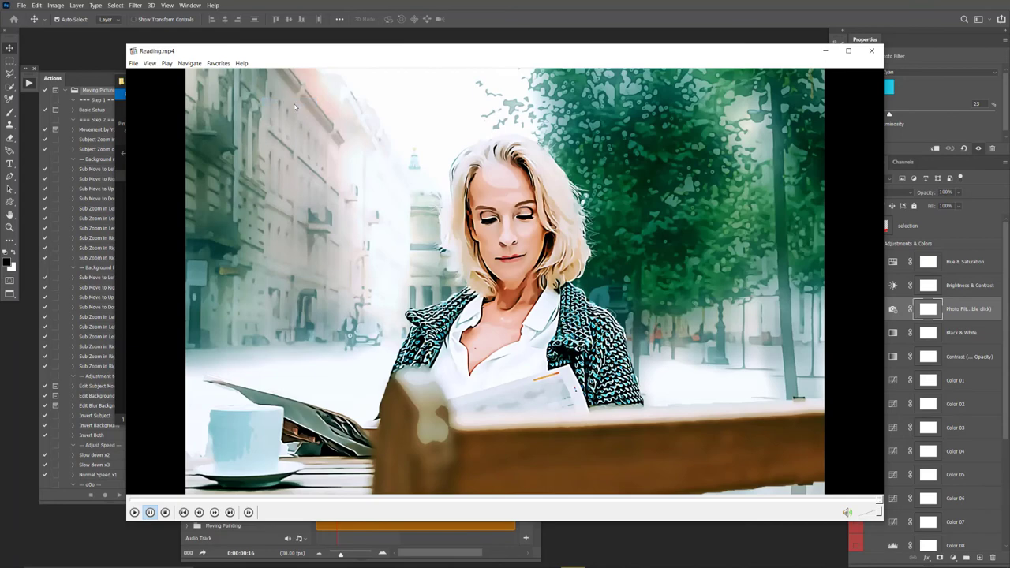
pyautogui.click(135, 513)
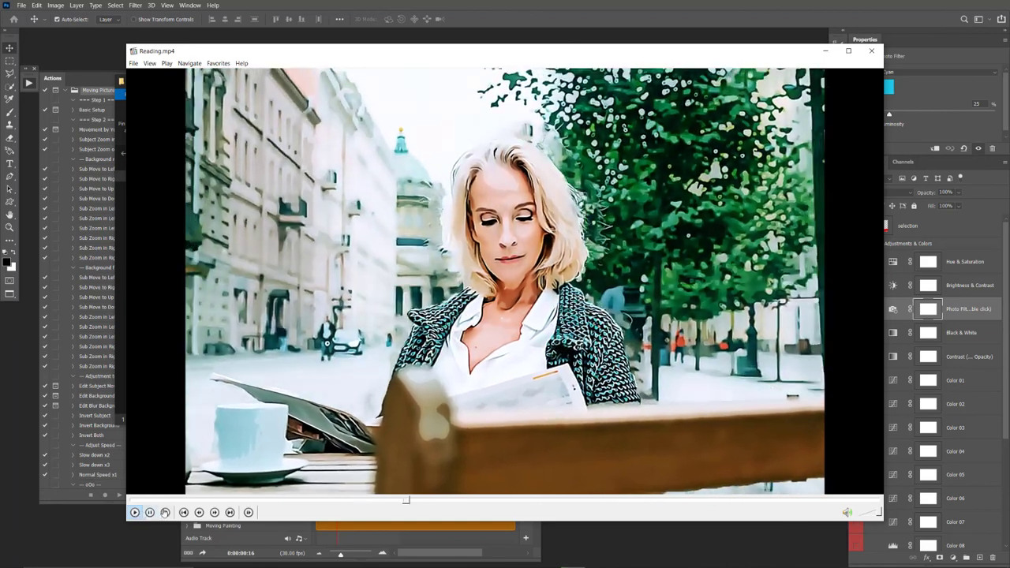
pyautogui.click(165, 512)
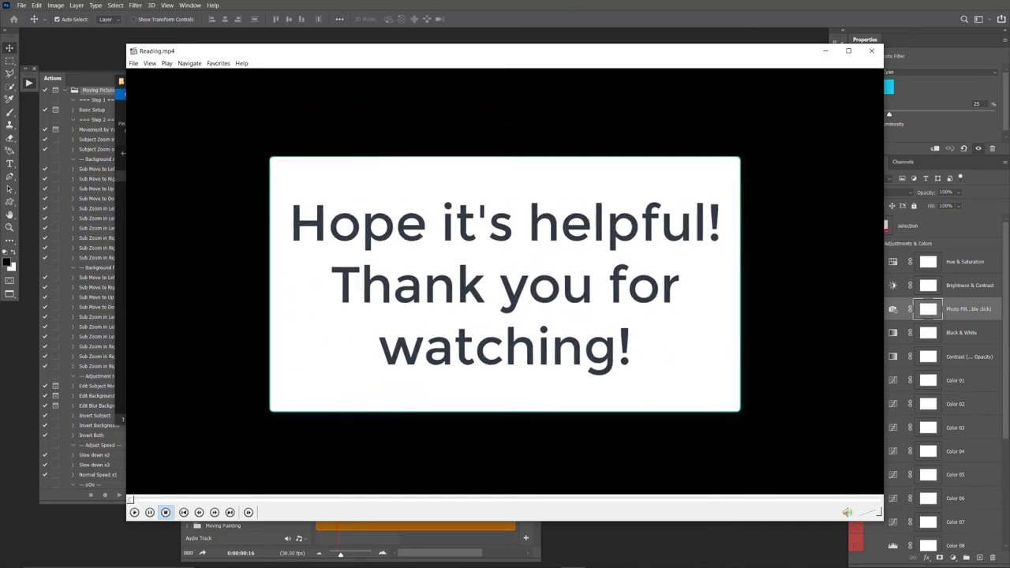